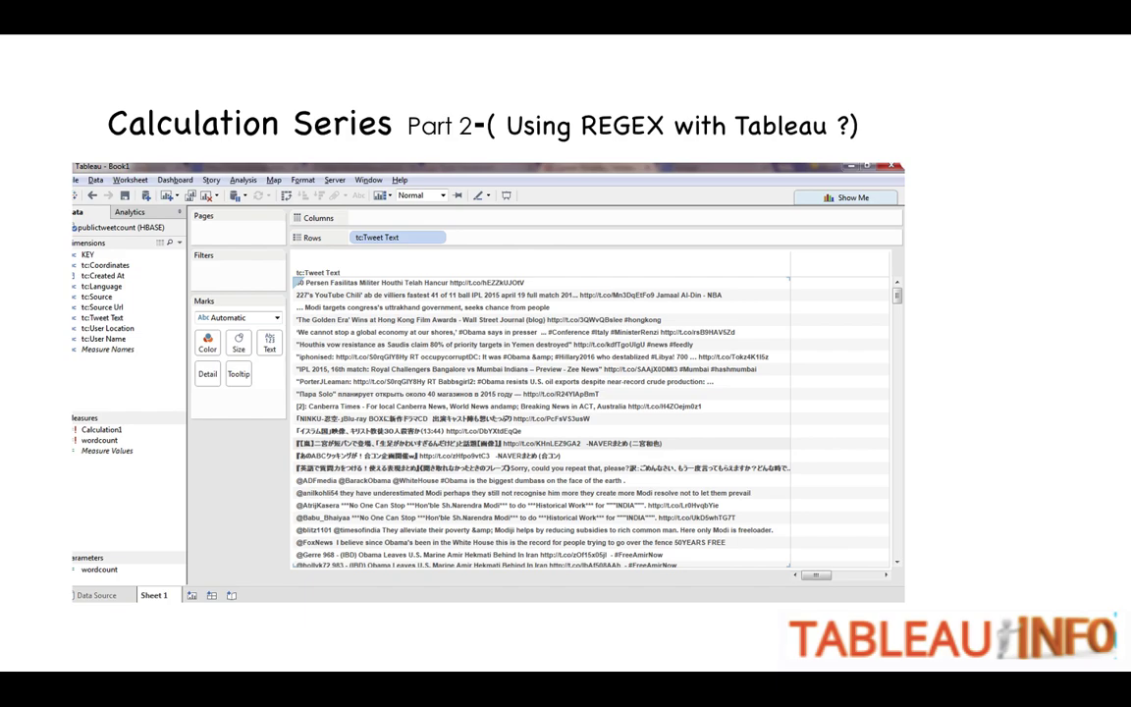
# Exit the Keynote slideshow and bring up RegExr in Safari, showing /\W/g with 110 matches
pyautogui.press('Escape')
pyautogui.press('super+Tab')
pyautogui.press('super+Tab')
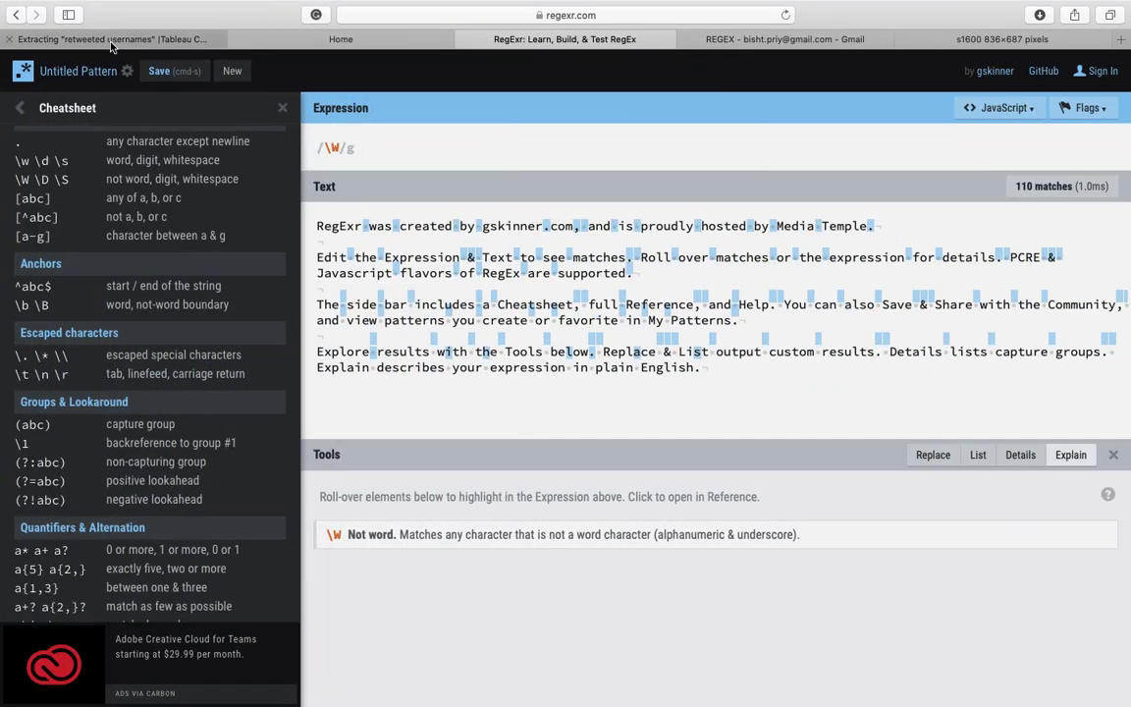
# Open the 'Extracting "retweeted usernames"' Tableau Community question tab in Safari
pyautogui.click(111, 39)
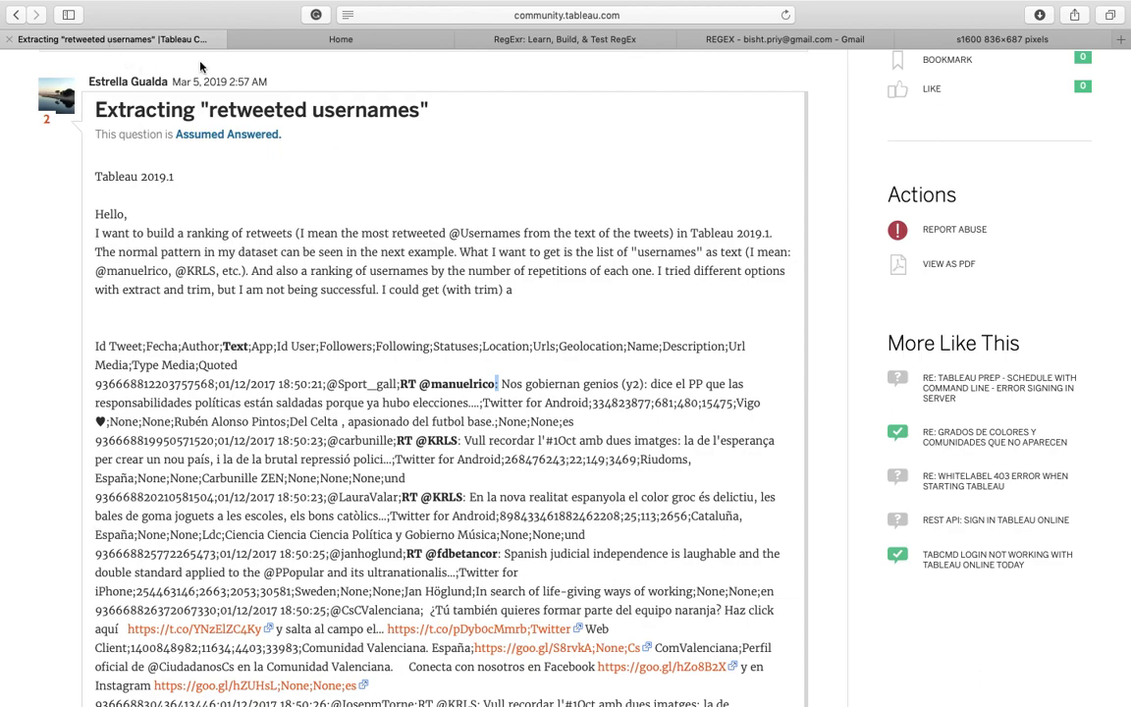
# Return to RegExr and delete \W, leaving the empty pattern //g
pyautogui.click(501, 41)
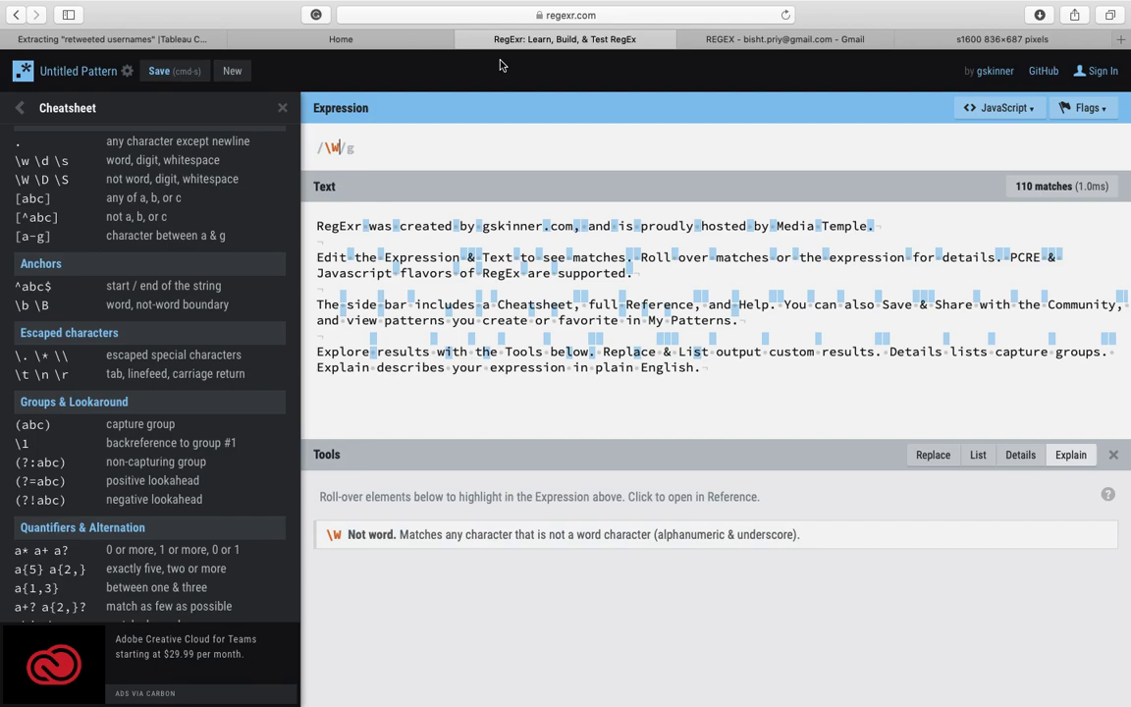
pyautogui.press('BackSpace')
pyautogui.press('BackSpace')
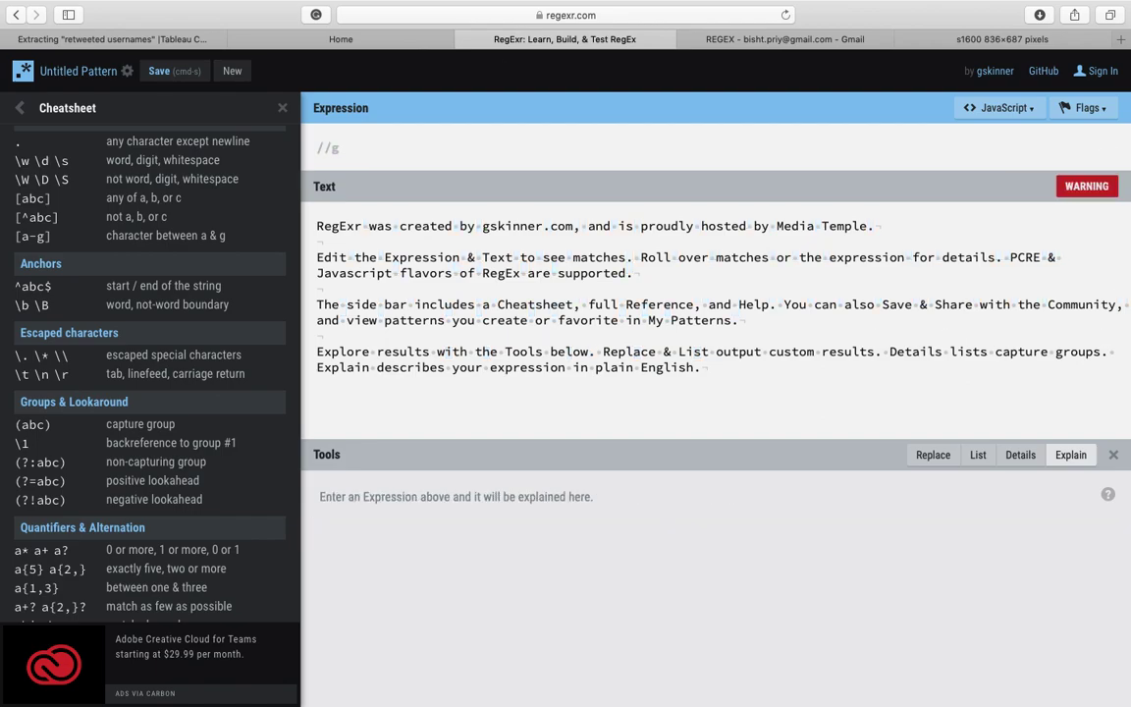
# Present Keynote's learning-links slide 117, then return to slide 116, 'REGEXP_EXTRACT(String,Pattern)'
pyautogui.press('super+Tab')
pyautogui.press('Down')
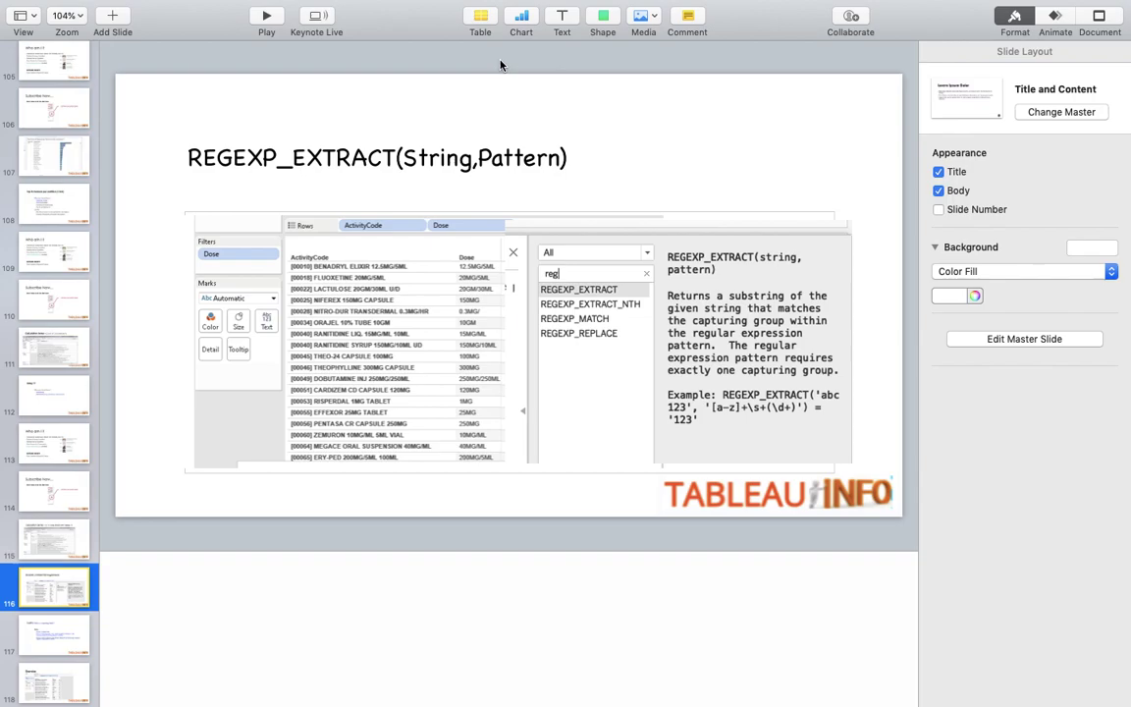
pyautogui.press('Down')
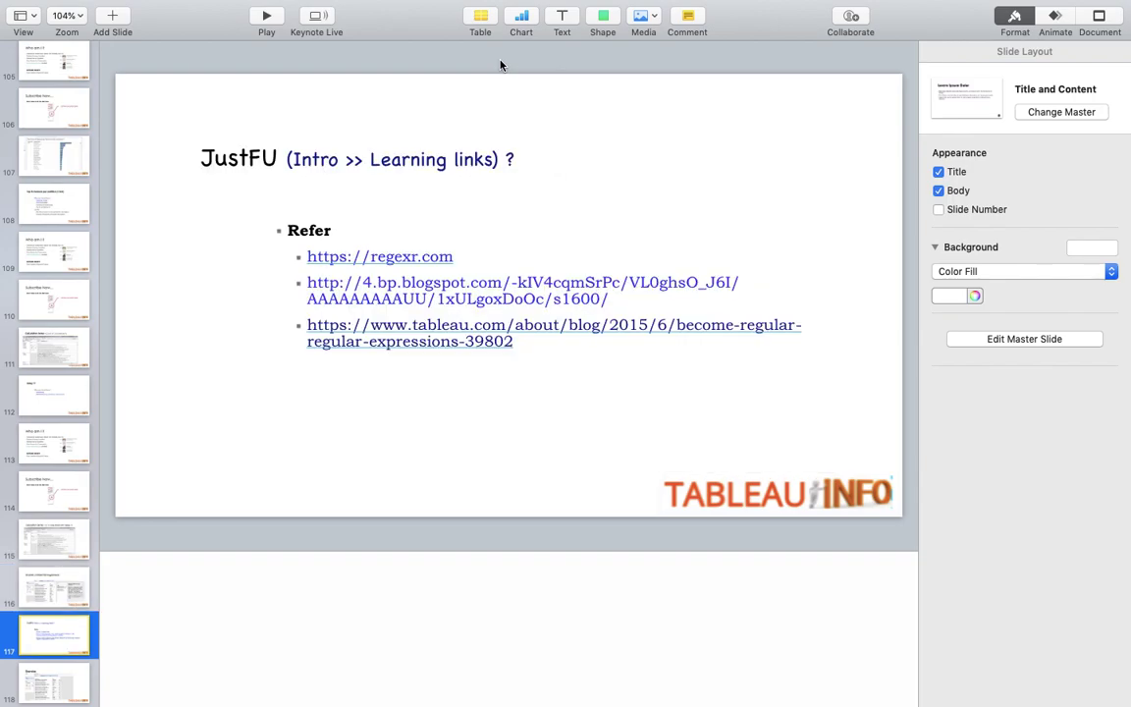
pyautogui.click(263, 16)
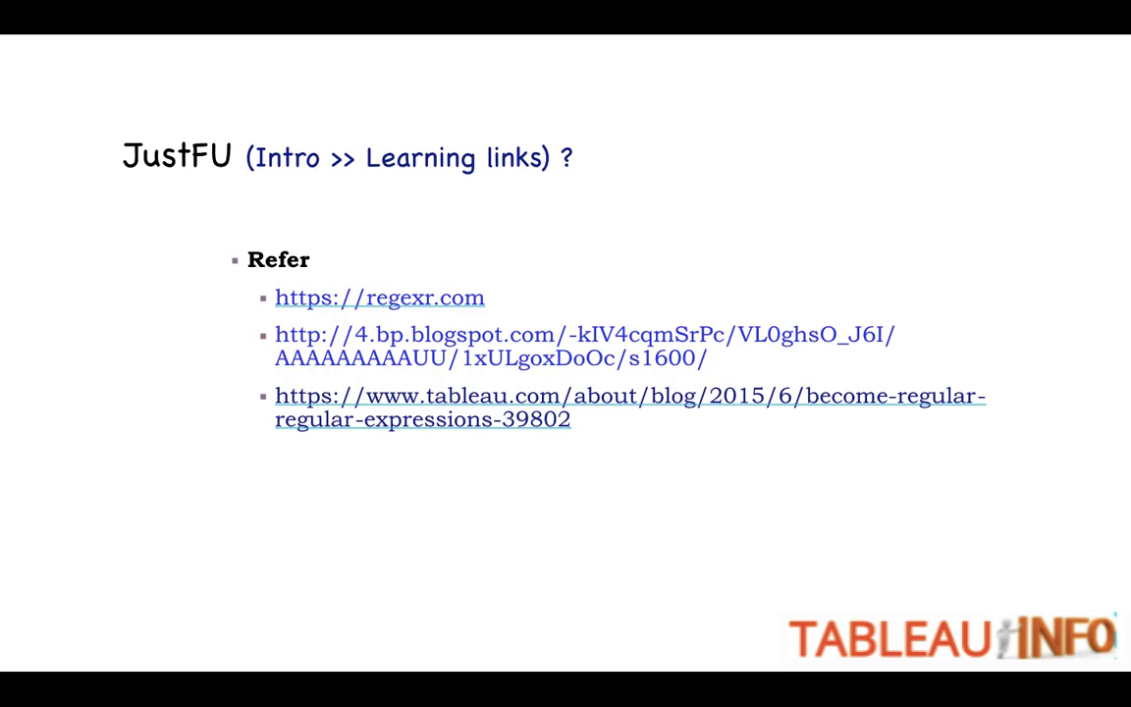
pyautogui.press('Escape')
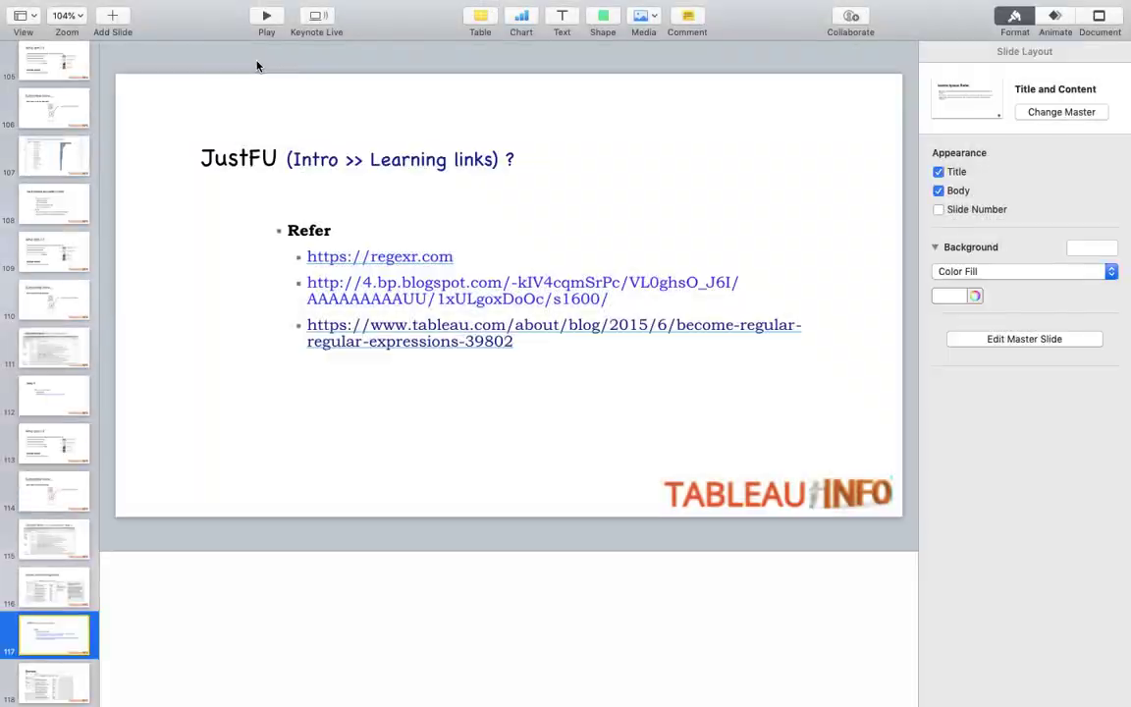
pyautogui.press('Up')
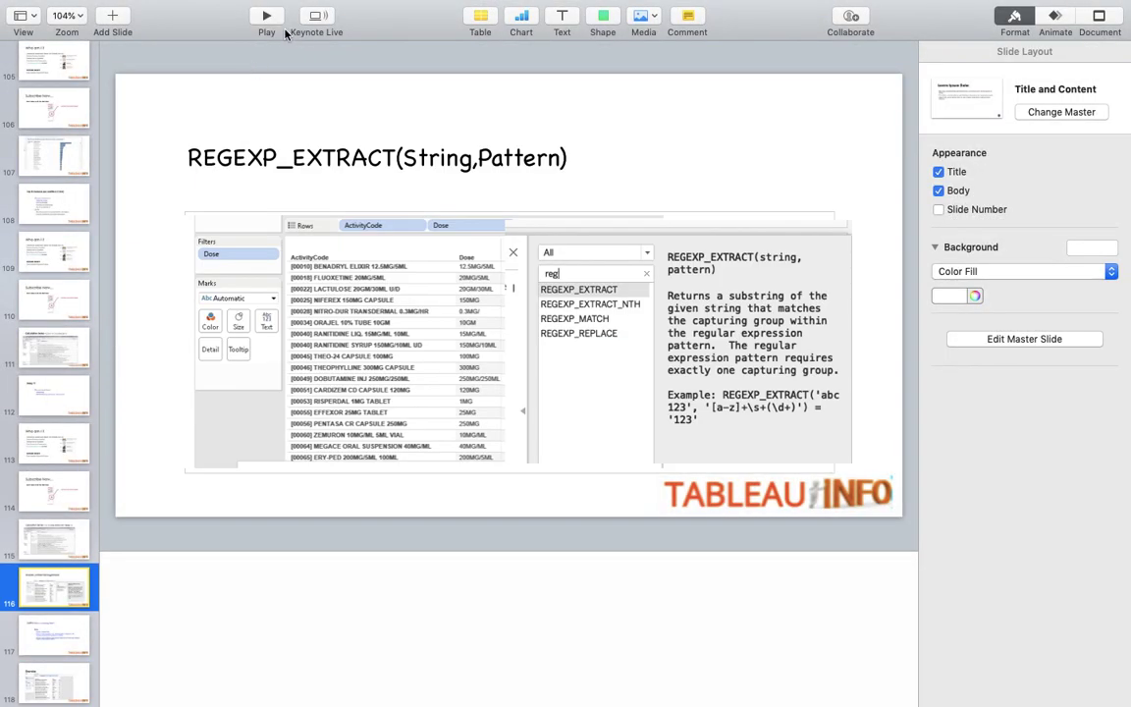
# Present slide 116 'REGEXP_EXTRACT(String,Pattern)' full-screen, then switch back to RegExr in Safari
pyautogui.click(266, 16)
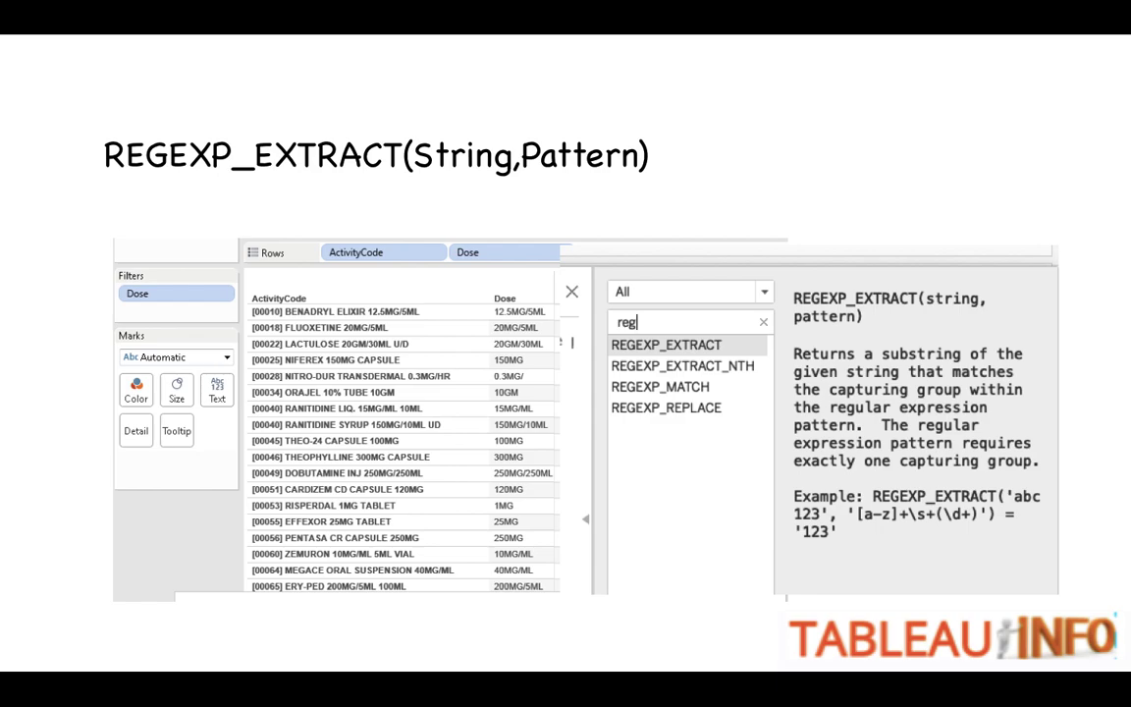
pyautogui.press('Escape')
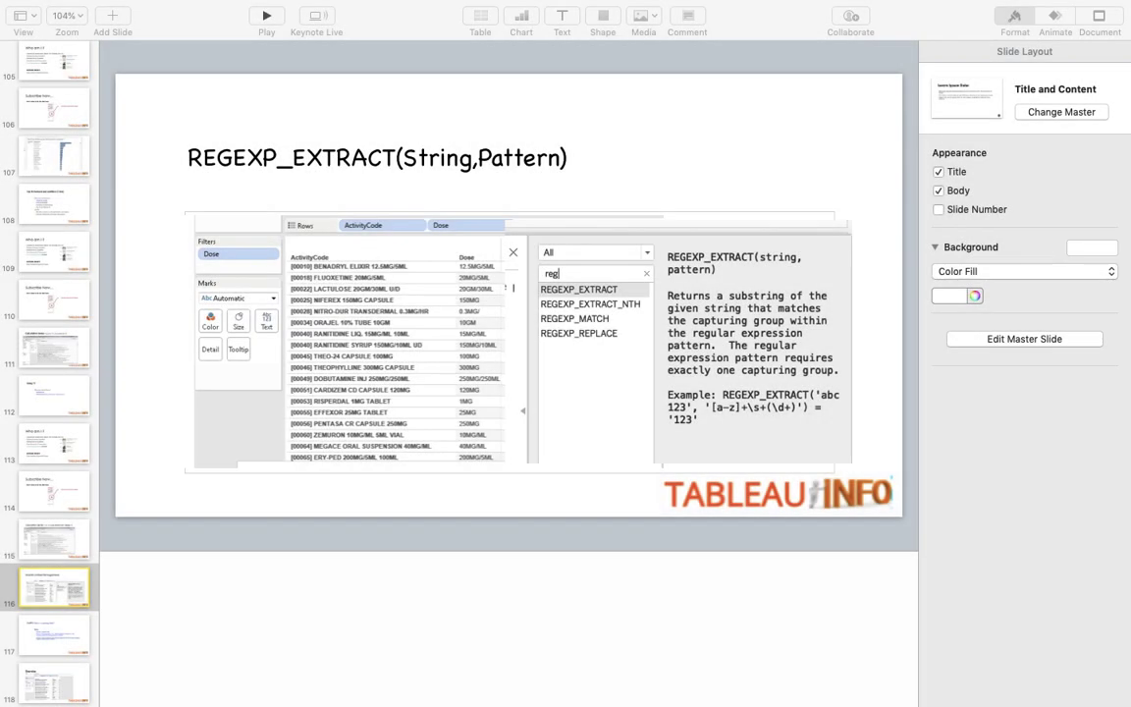
pyautogui.press('super+Tab')
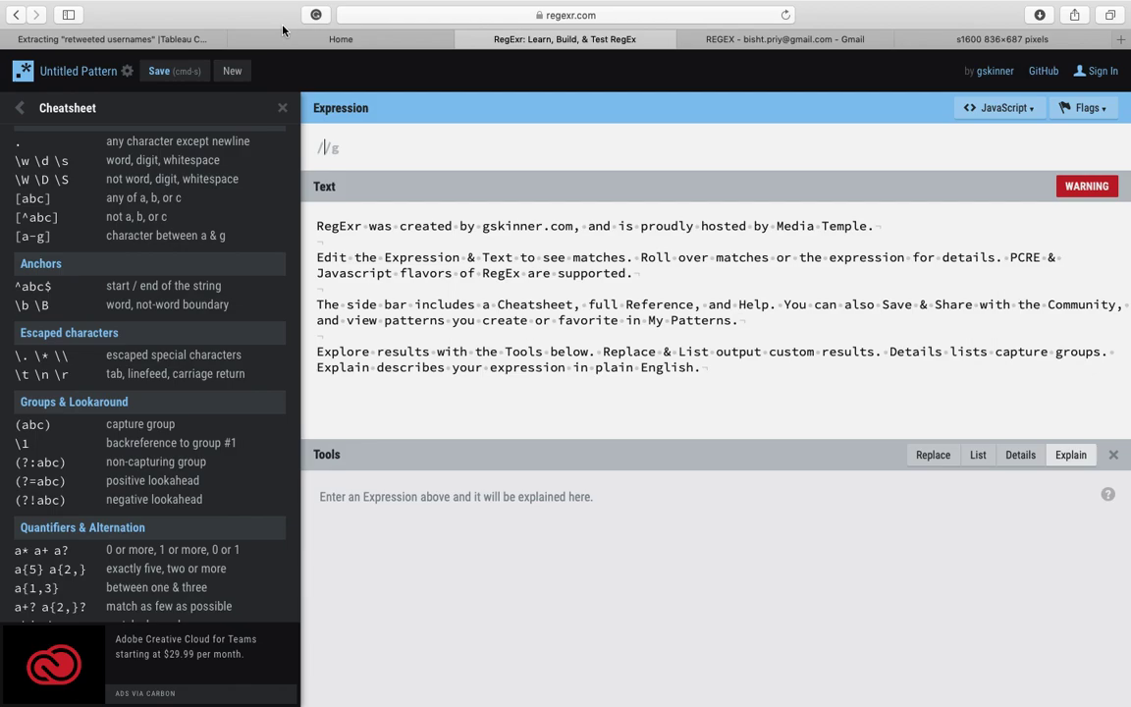
# Try the \w, \d and \s tokens in turn on the sample text, then start a character set with [
pyautogui.press('super+Tab')
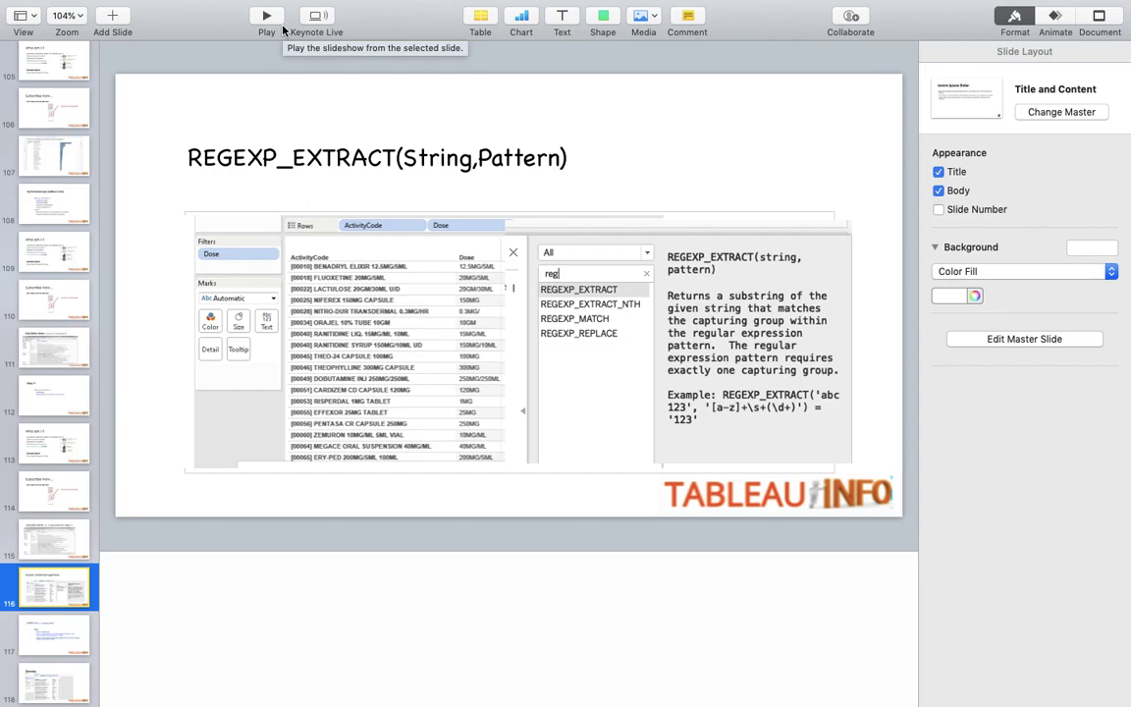
pyautogui.press('super+Tab')
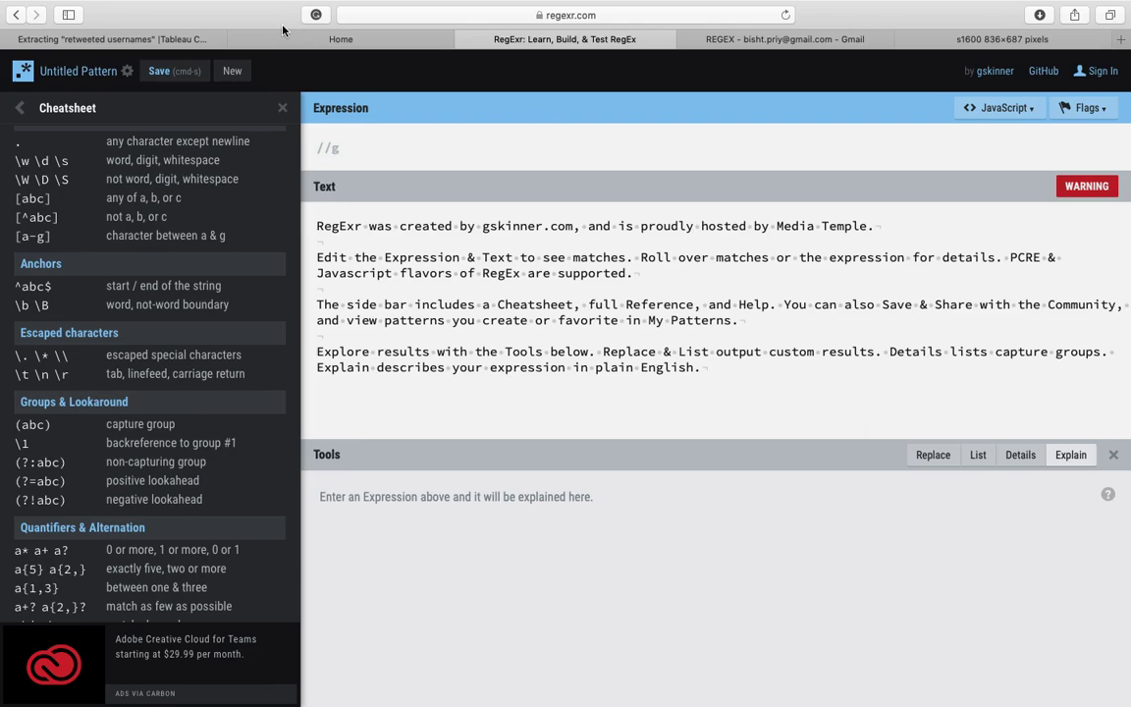
pyautogui.write('\\w')
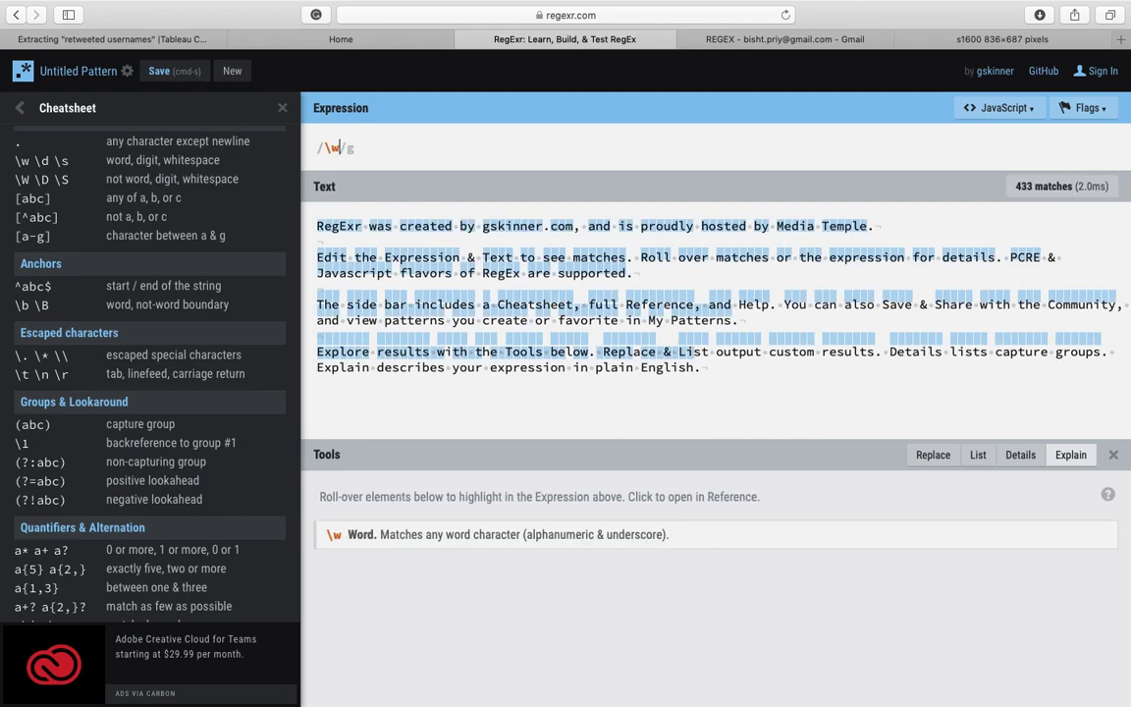
pyautogui.press('BackSpace')
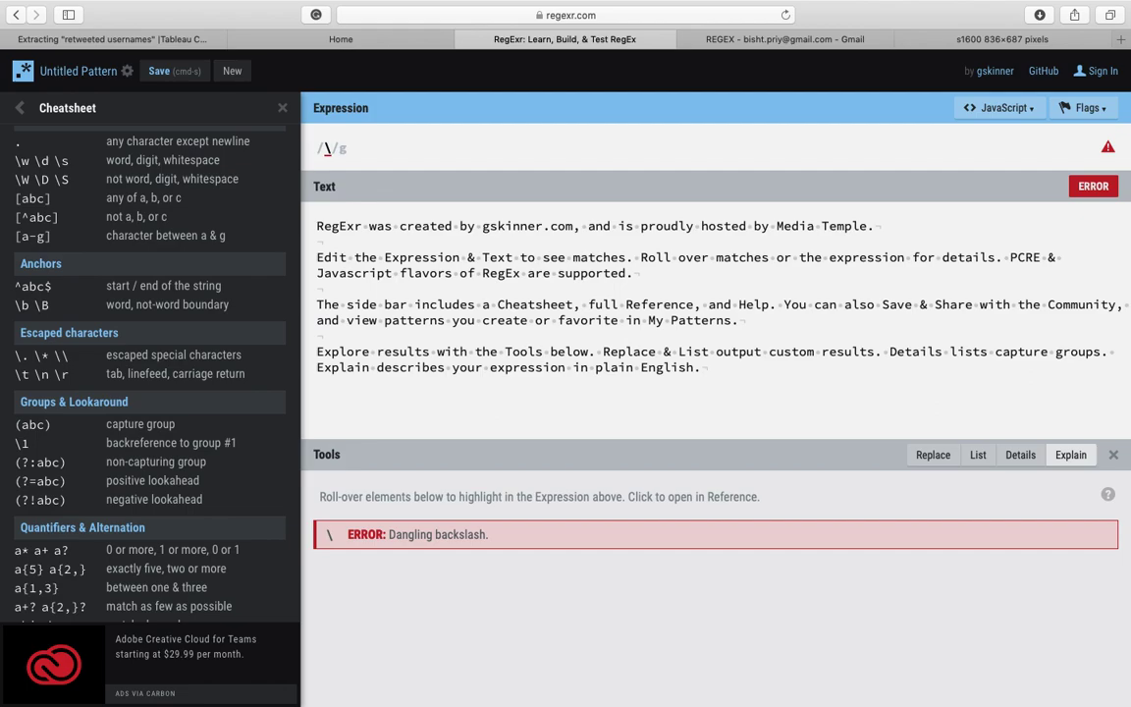
pyautogui.write('d')
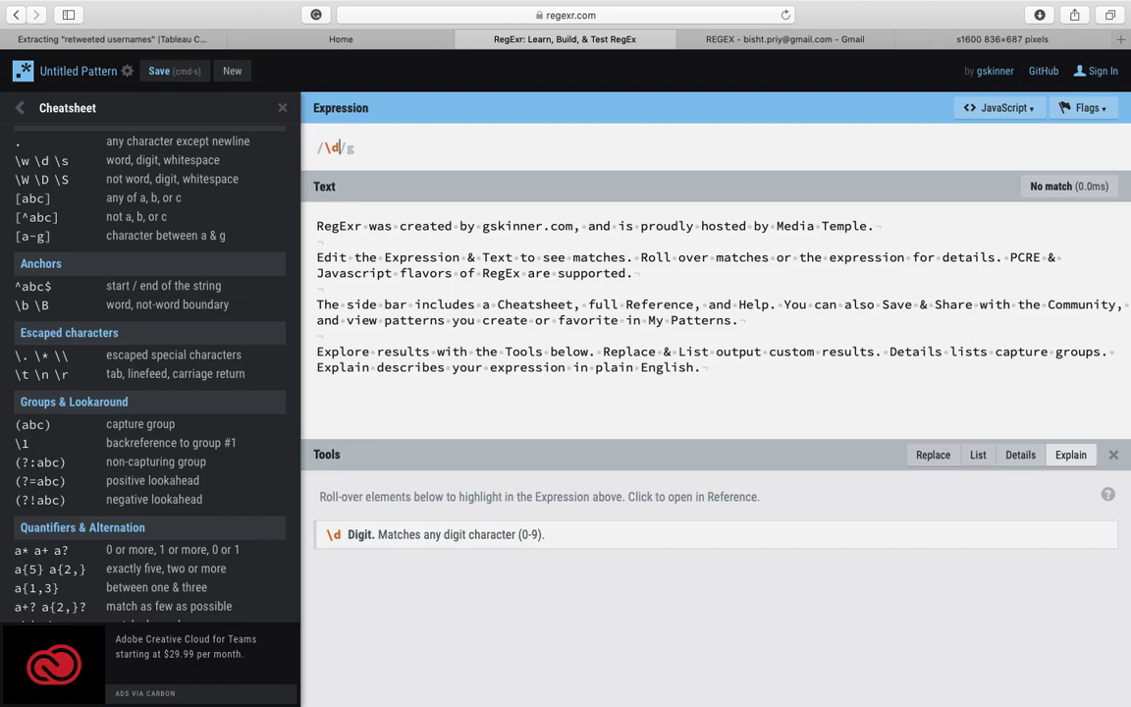
pyautogui.press('BackSpace')
pyautogui.write('s')
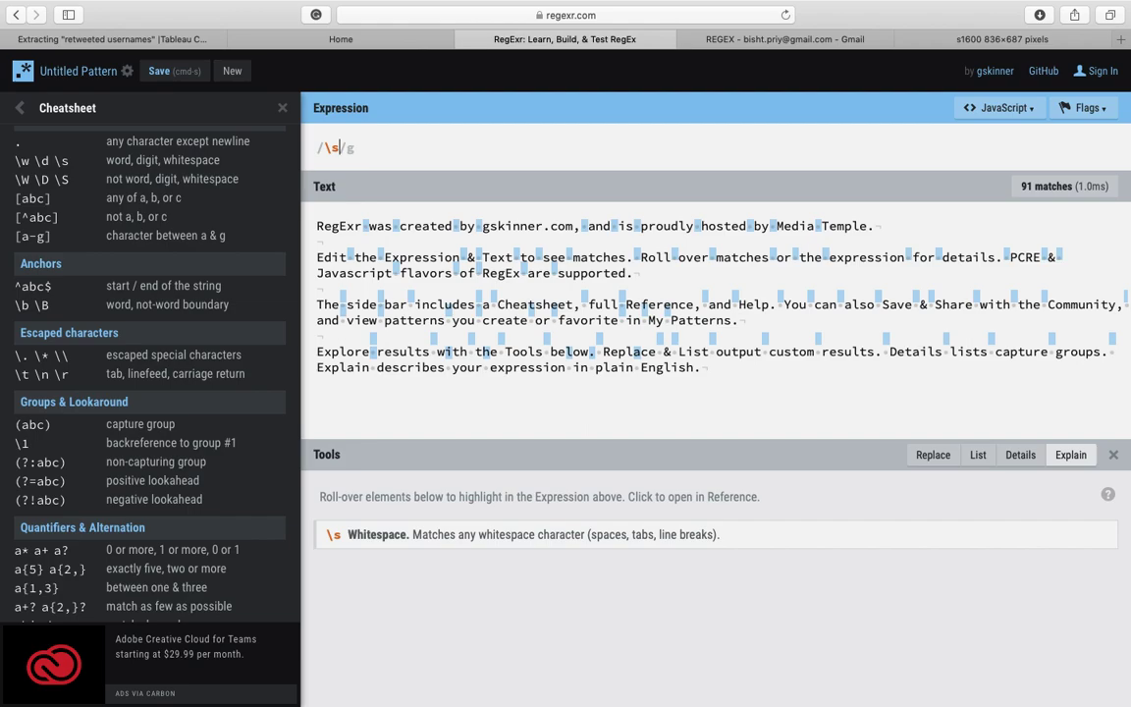
pyautogui.press('BackSpace')
pyautogui.press('BackSpace')
pyautogui.write('[')
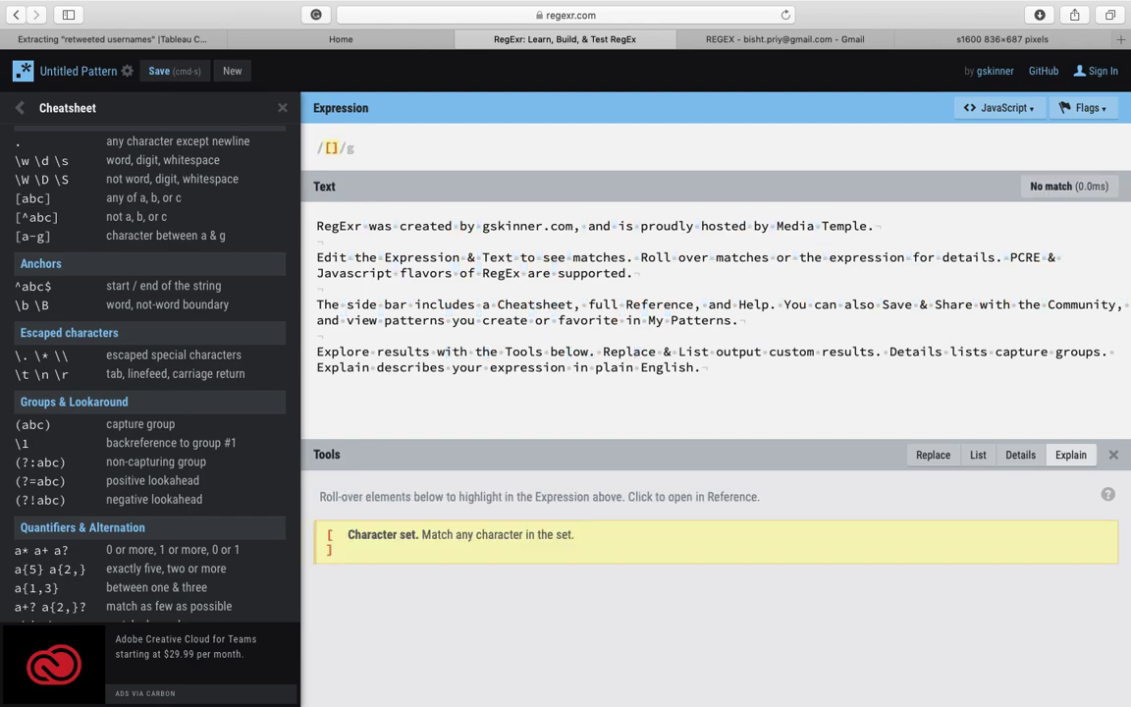
pyautogui.write('abc')
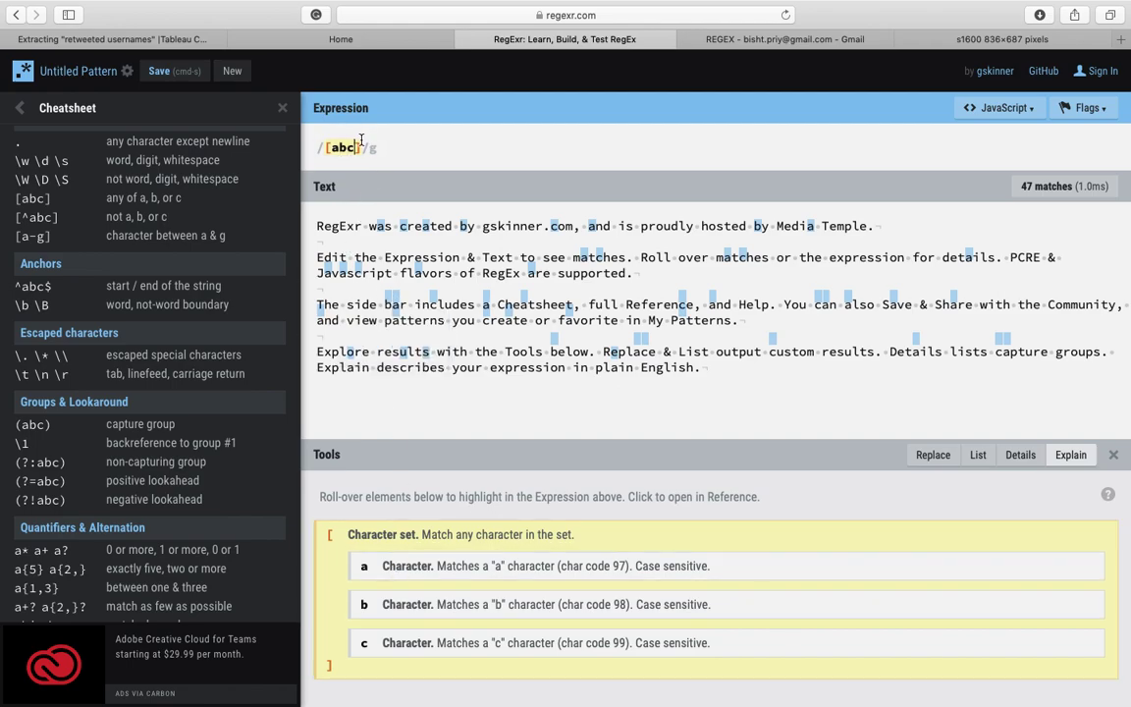
# Insert ^ to make the negated set [^abc], matching 496 non-a/b/c characters
pyautogui.moveTo(361, 144)
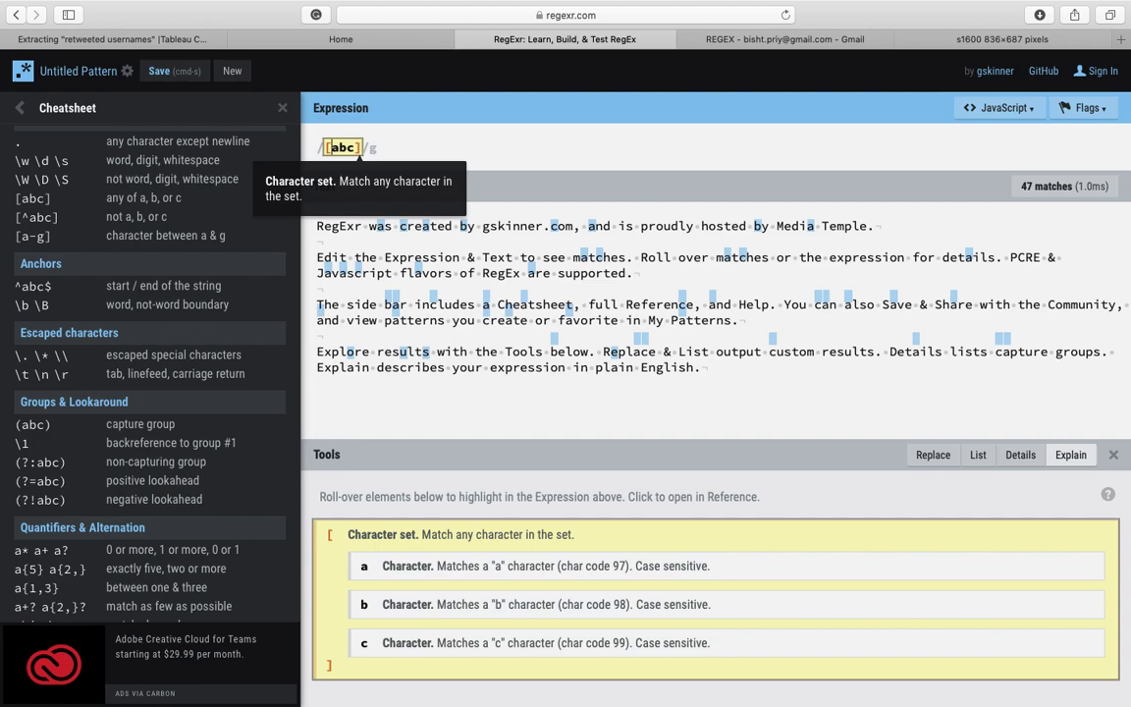
pyautogui.write('^')
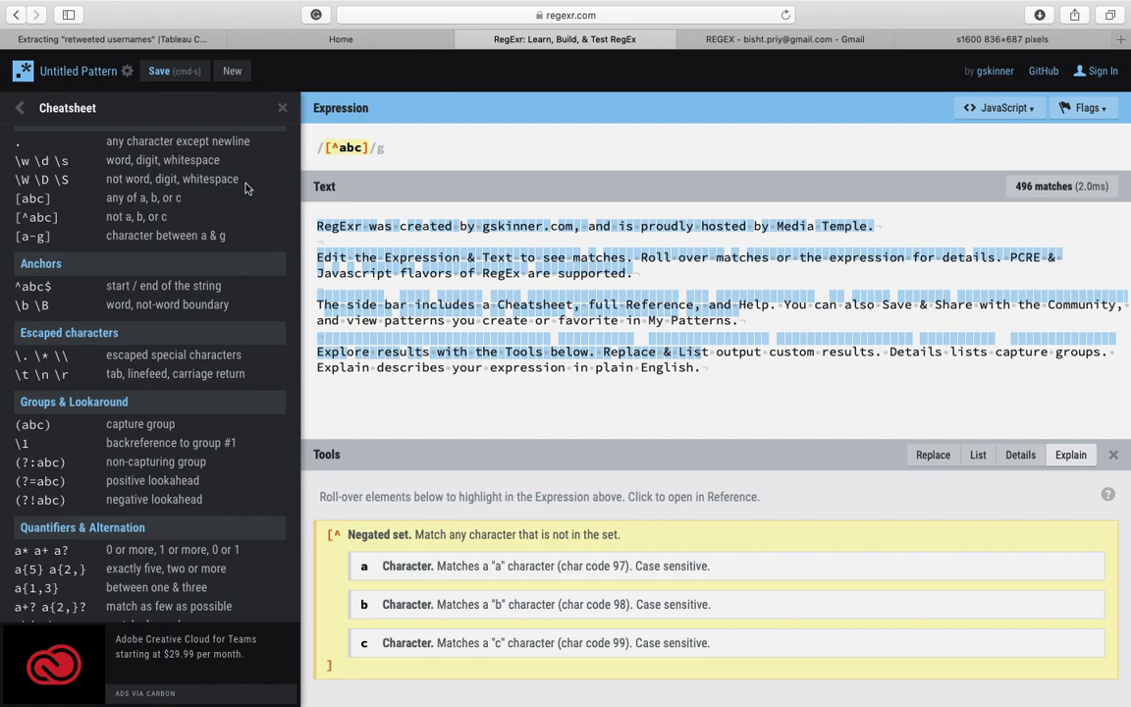
pyautogui.moveTo(322, 229)
# Replace the [^ and ] brackets with parentheses, turning the set into a group (abc)
pyautogui.click(337, 147)
pyautogui.press('BackSpace')
pyautogui.press('BackSpace')
pyautogui.write('(')
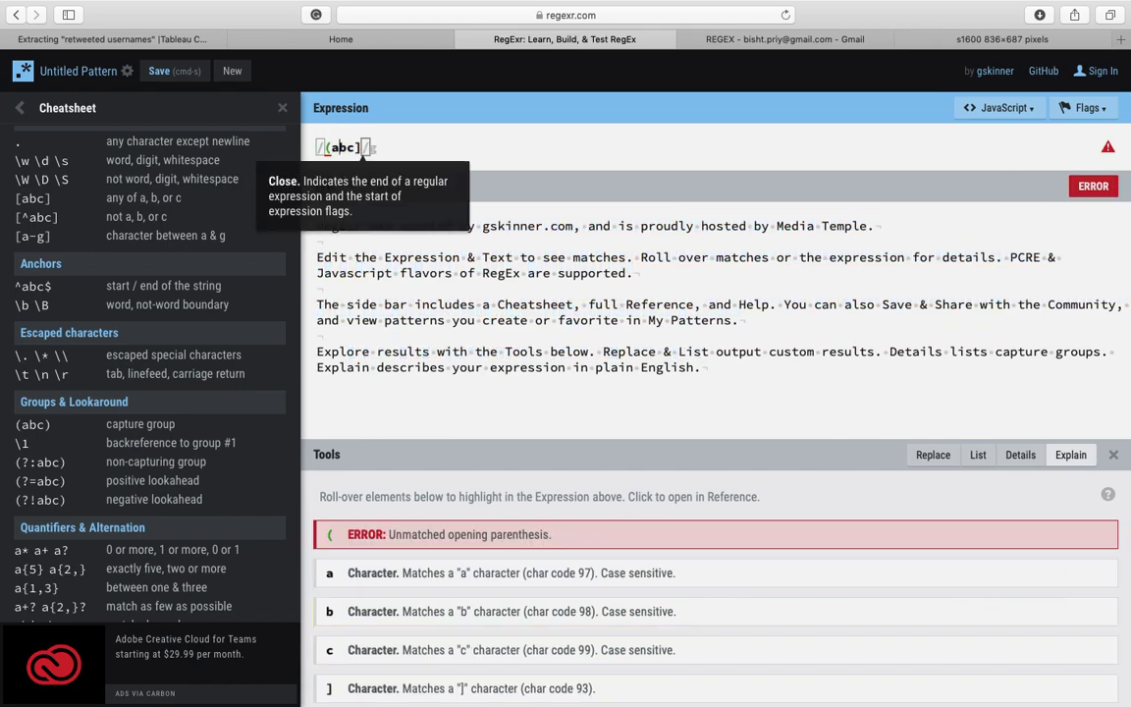
pyautogui.click(365, 149)
pyautogui.press('BackSpace')
pyautogui.write(')')
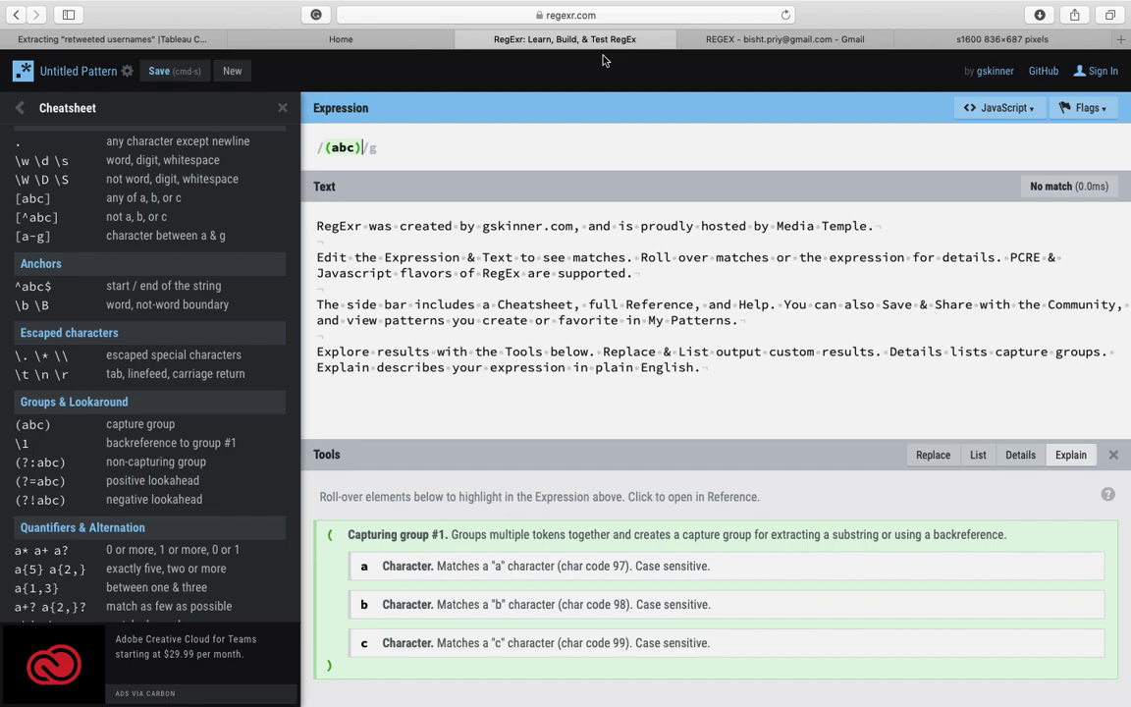
# Change the group's contents from abc to Reg, matching two places, then return to Keynote
pyautogui.press('Left')
pyautogui.press('BackSpace')
pyautogui.press('BackSpace')
pyautogui.press('BackSpace')
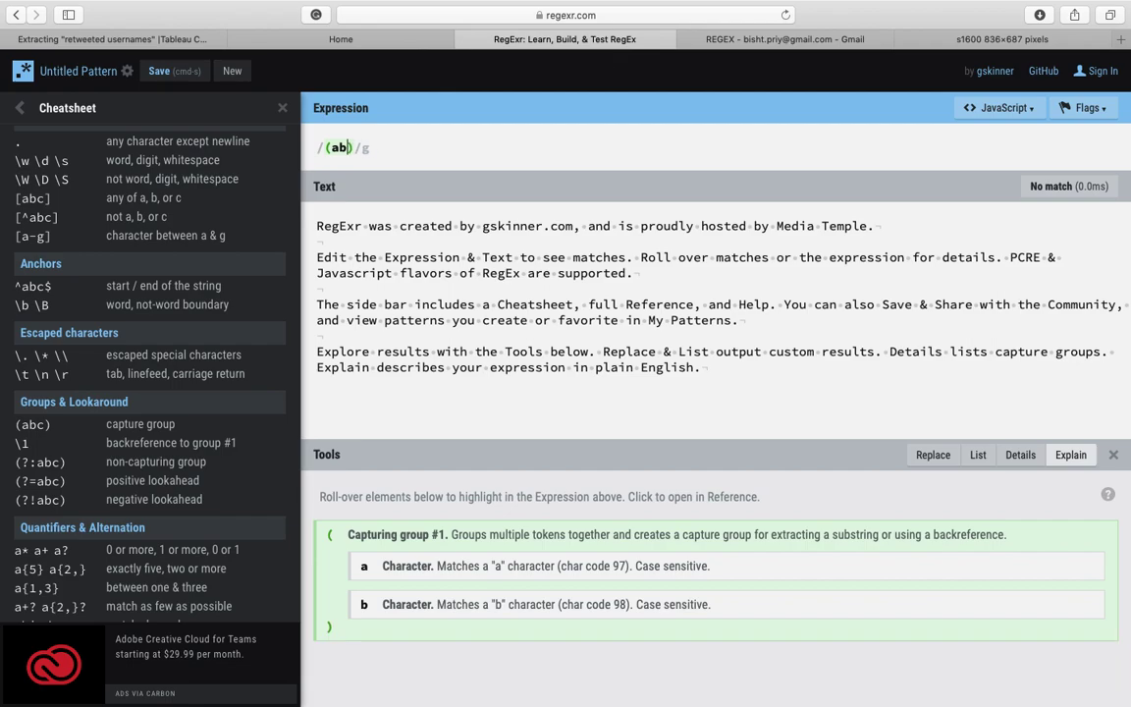
pyautogui.write('Reg')
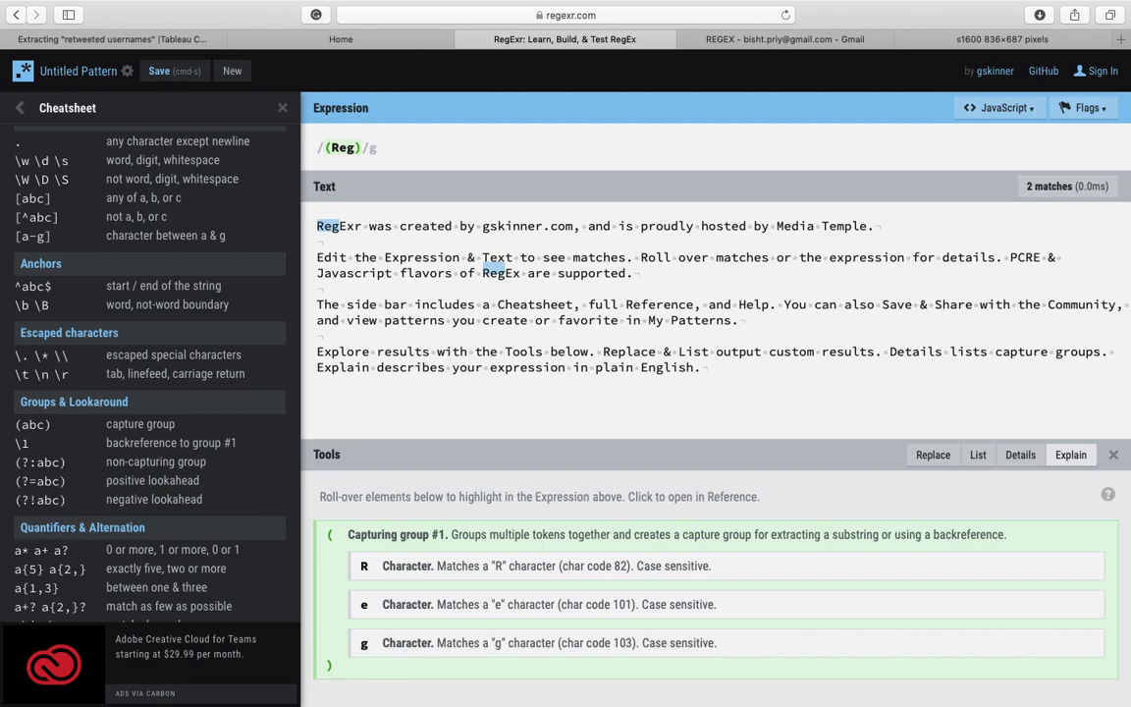
pyautogui.press('super+Tab')
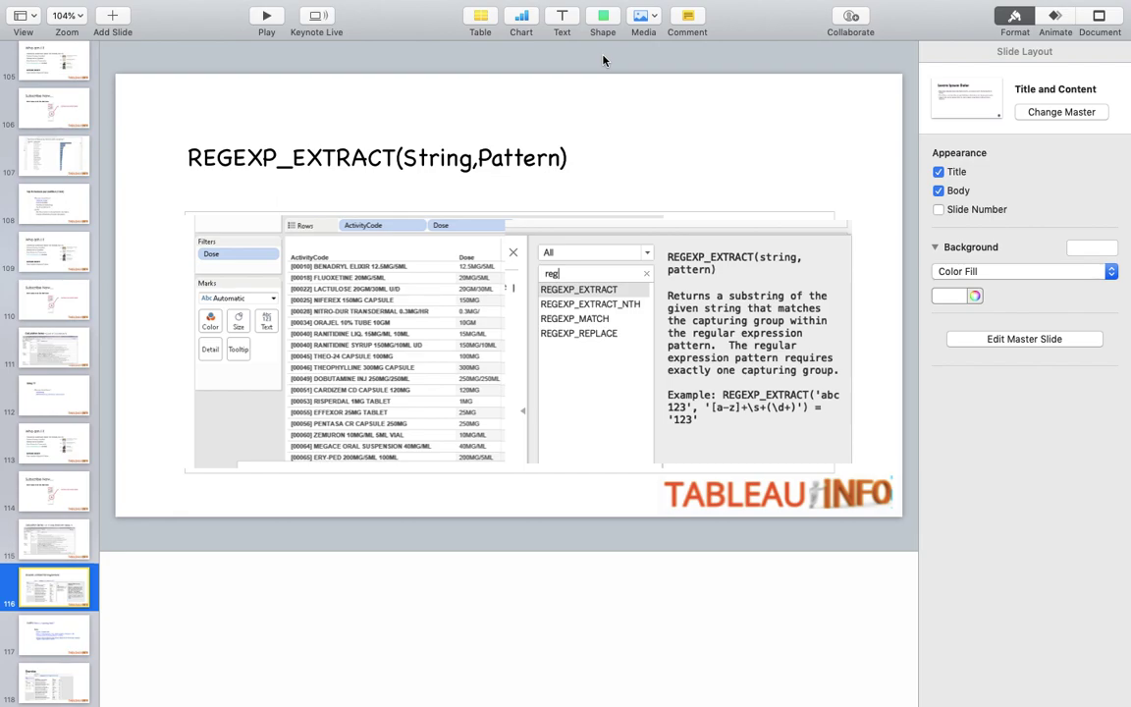
# In Tableau, open the RegEx_Example calculated field's formula and close it unchanged
pyautogui.press('super+Tab')
pyautogui.press('super+Tab')
pyautogui.press('super+Tab')
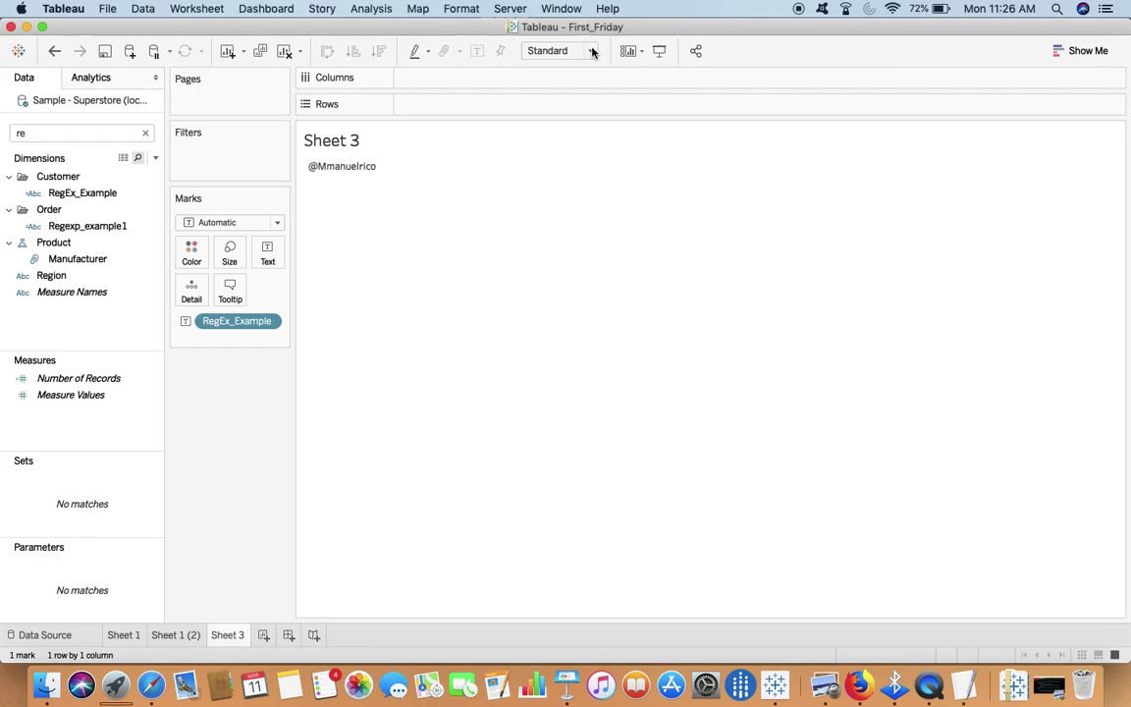
pyautogui.click(72, 194)
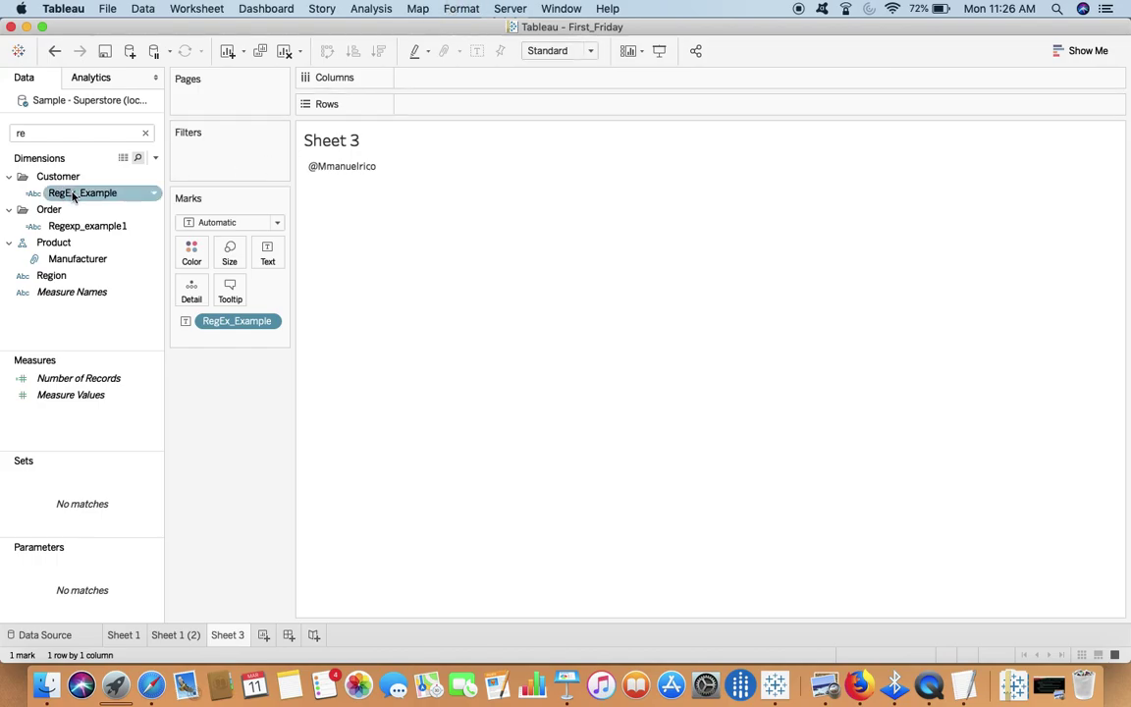
pyautogui.rightClick(73, 194)
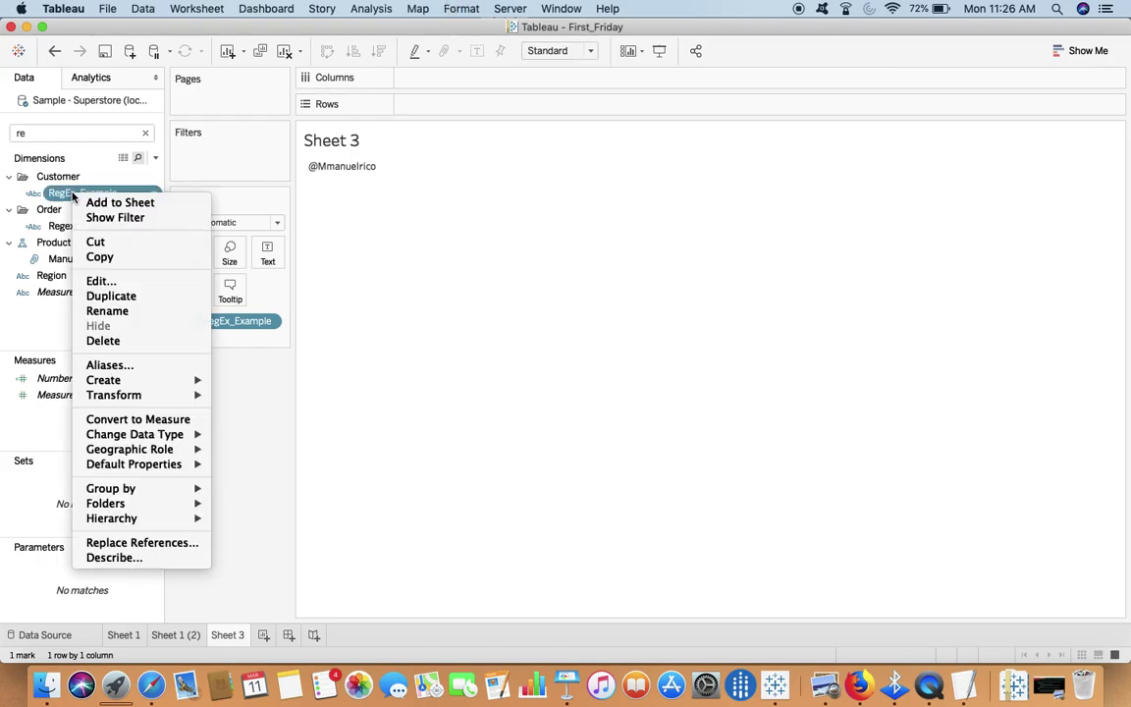
pyautogui.click(114, 282)
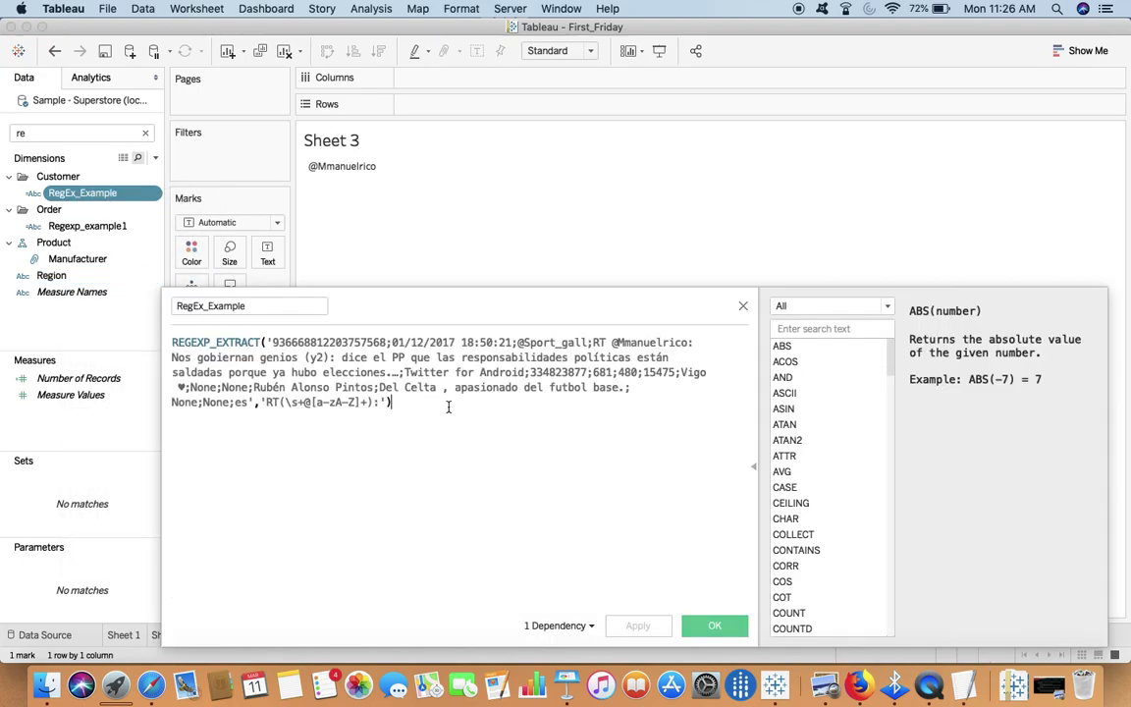
pyautogui.click(743, 306)
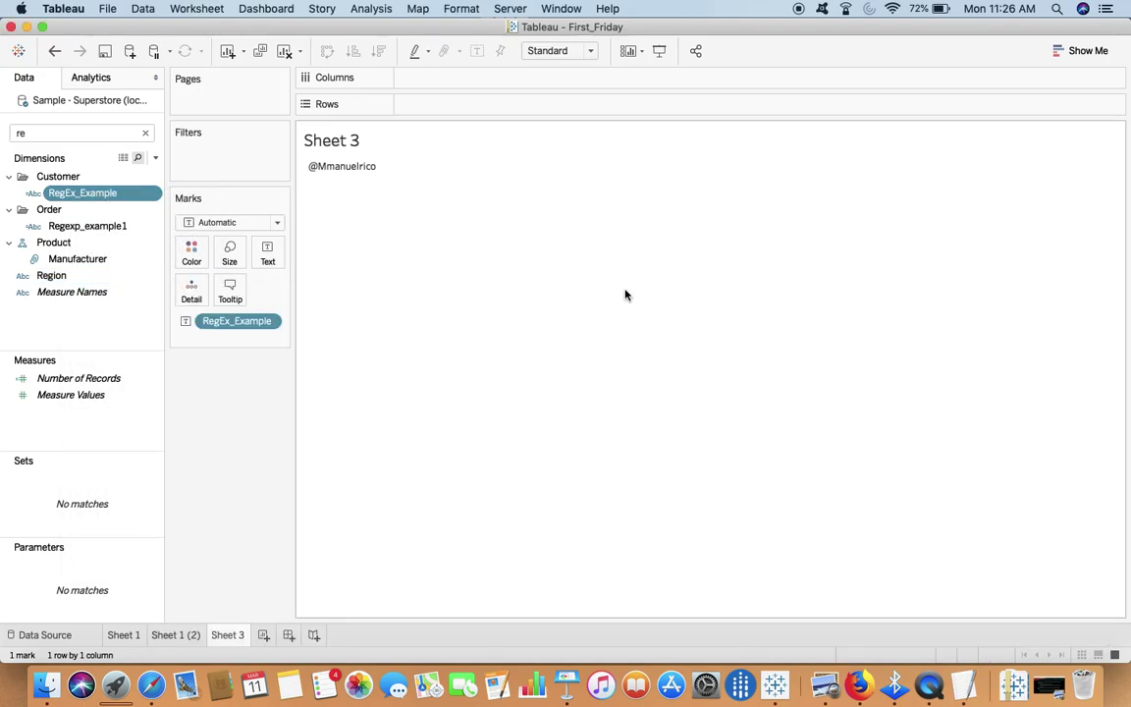
# Duplicate RegEx_Example, edit the copy's formula, and search the function list for reg
pyautogui.rightClick(68, 194)
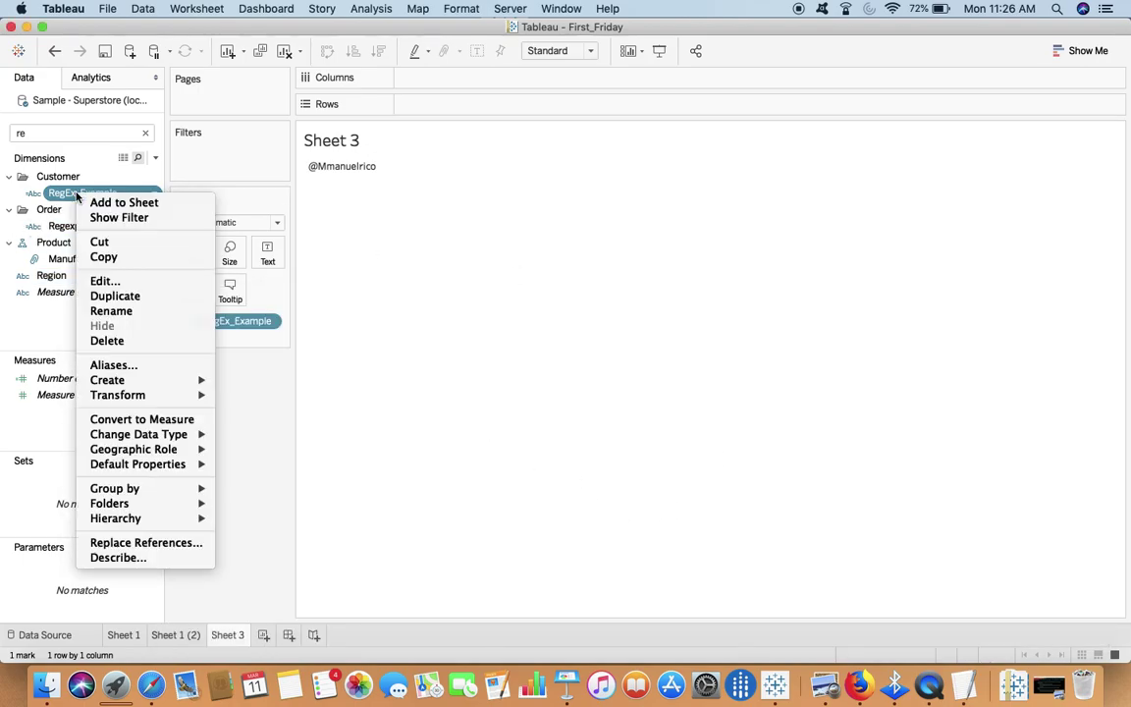
pyautogui.click(115, 296)
pyautogui.rightClick(111, 276)
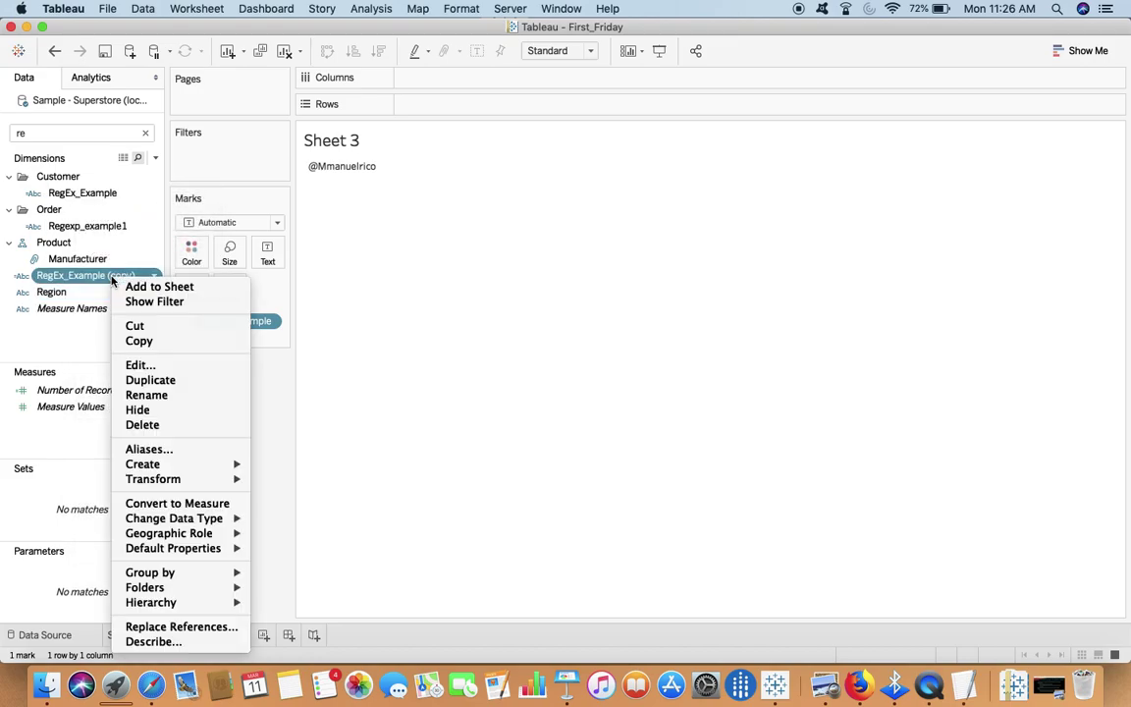
pyautogui.click(142, 365)
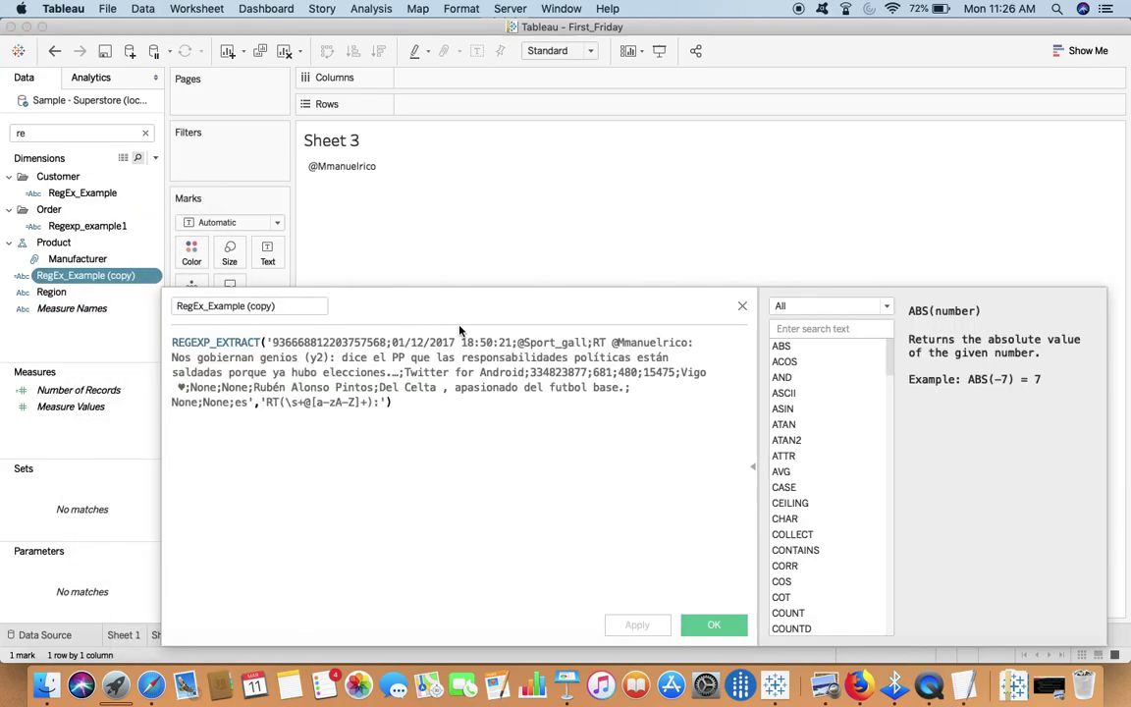
pyautogui.write('reg')
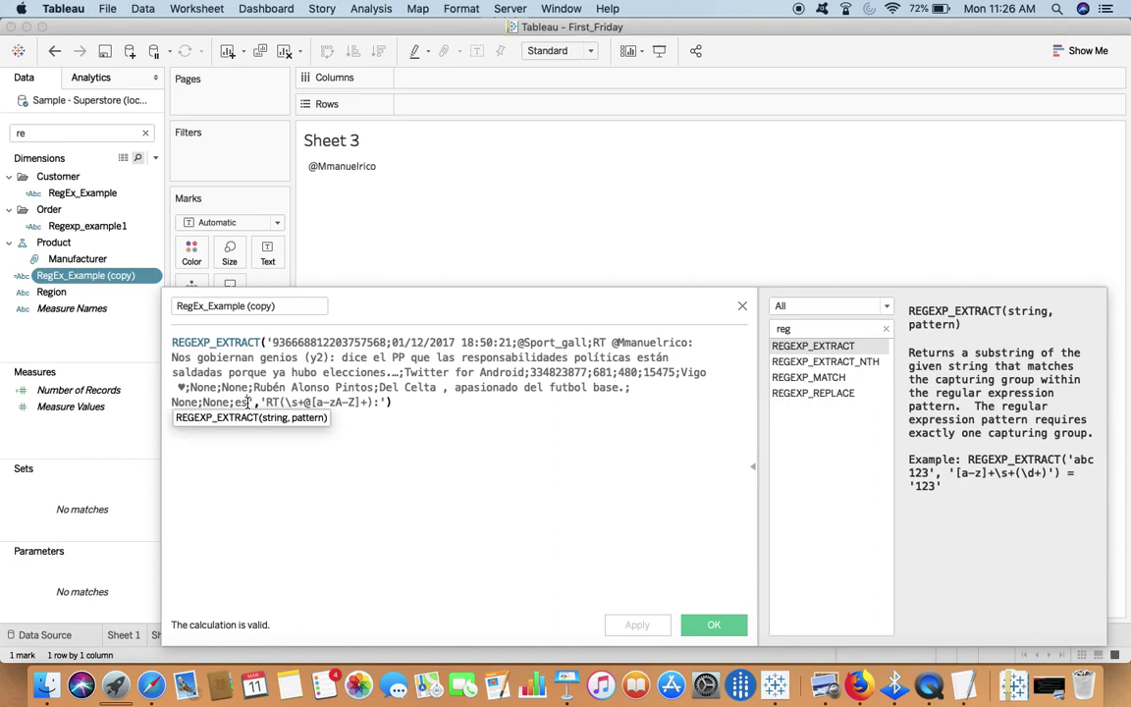
# Replace the tweet text in the copied formula with 'abc 123' and delete the old RT pattern
pyautogui.moveTo(248, 402); pyautogui.dragTo(276, 342)
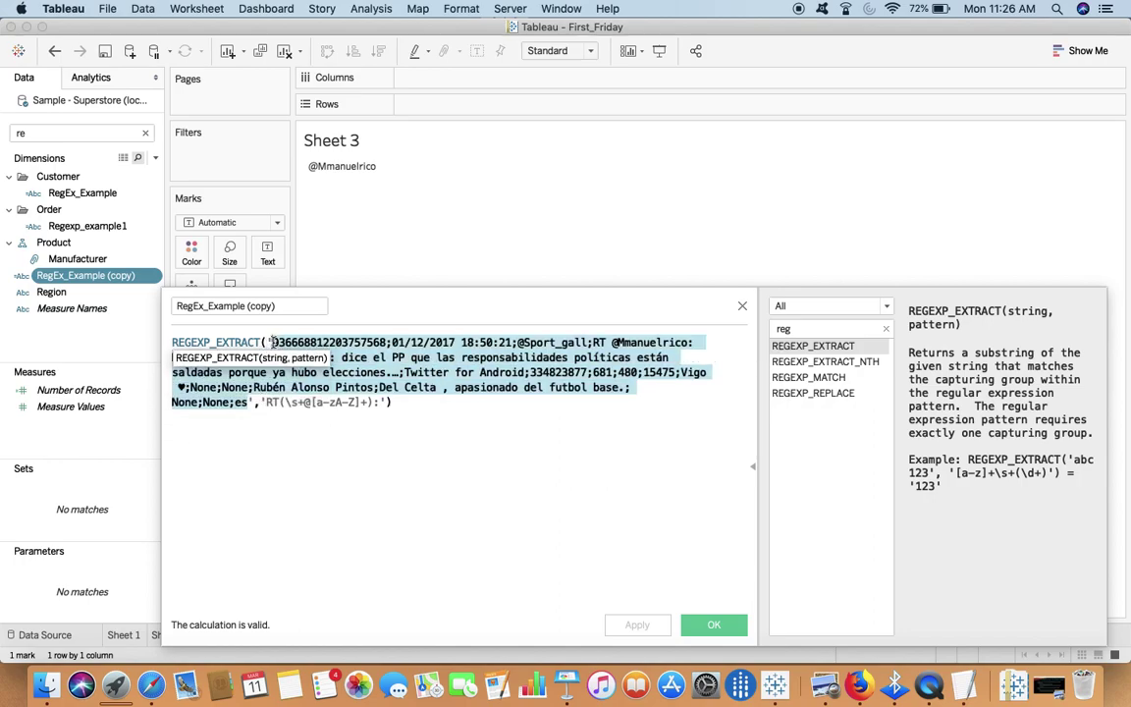
pyautogui.press('BackSpace')
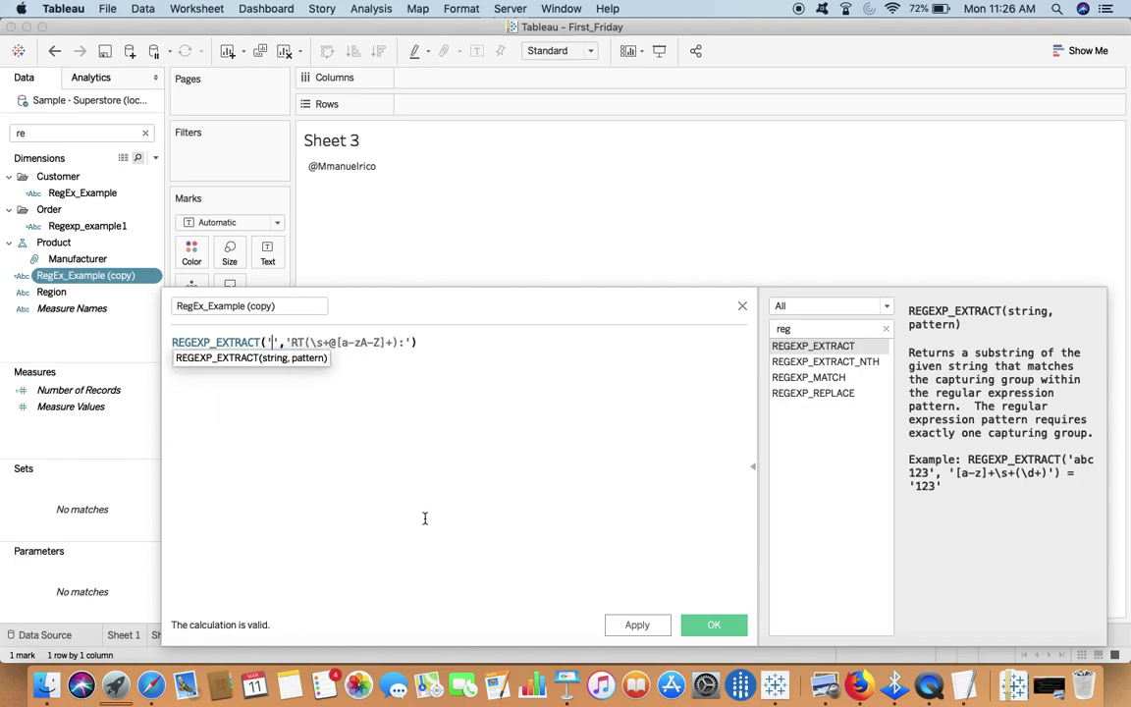
pyautogui.write("''")
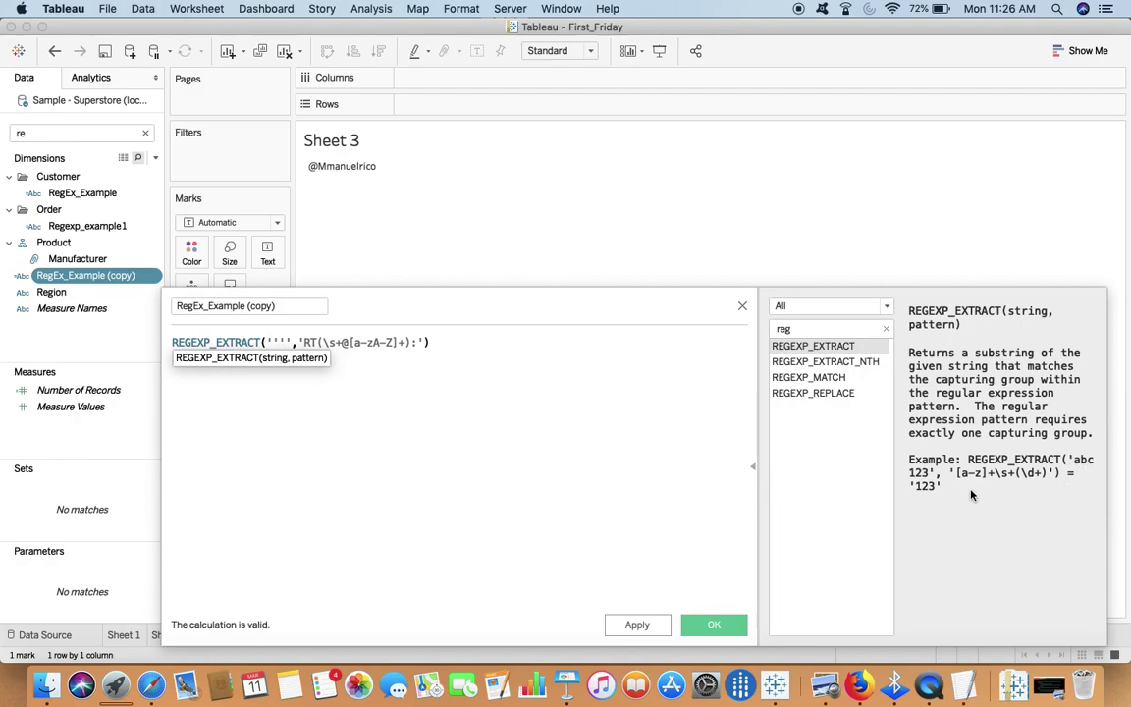
pyautogui.write('abc 123')
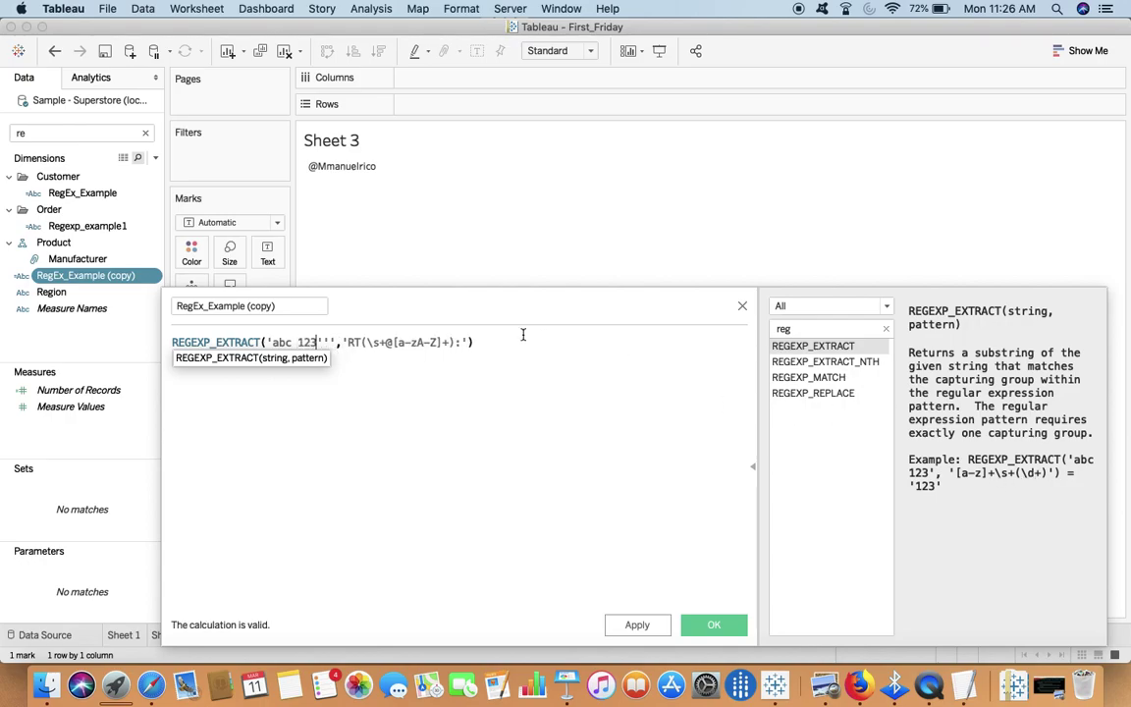
pyautogui.moveTo(462, 341); pyautogui.dragTo(347, 341)
pyautogui.press('BackSpace')
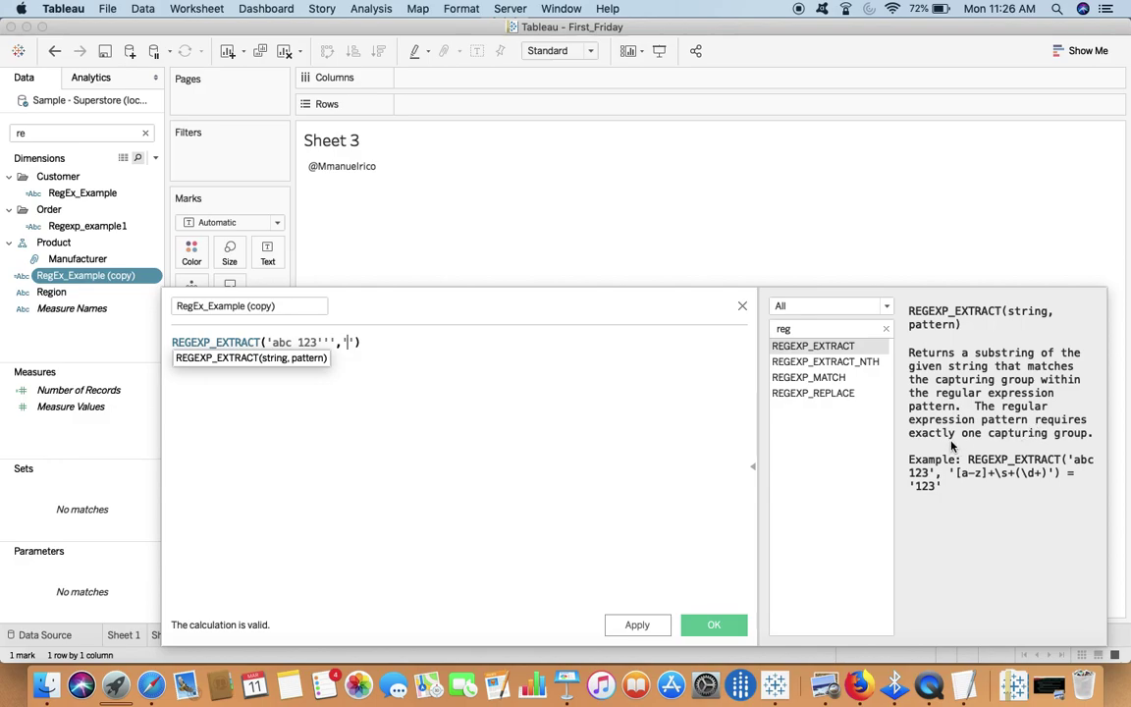
# Enter the pattern [a-z+\s+(\d+)] as REGEXP_EXTRACT's second argument in the copied formula
pyautogui.write("'")
pyautogui.write('[a-z+\\s')
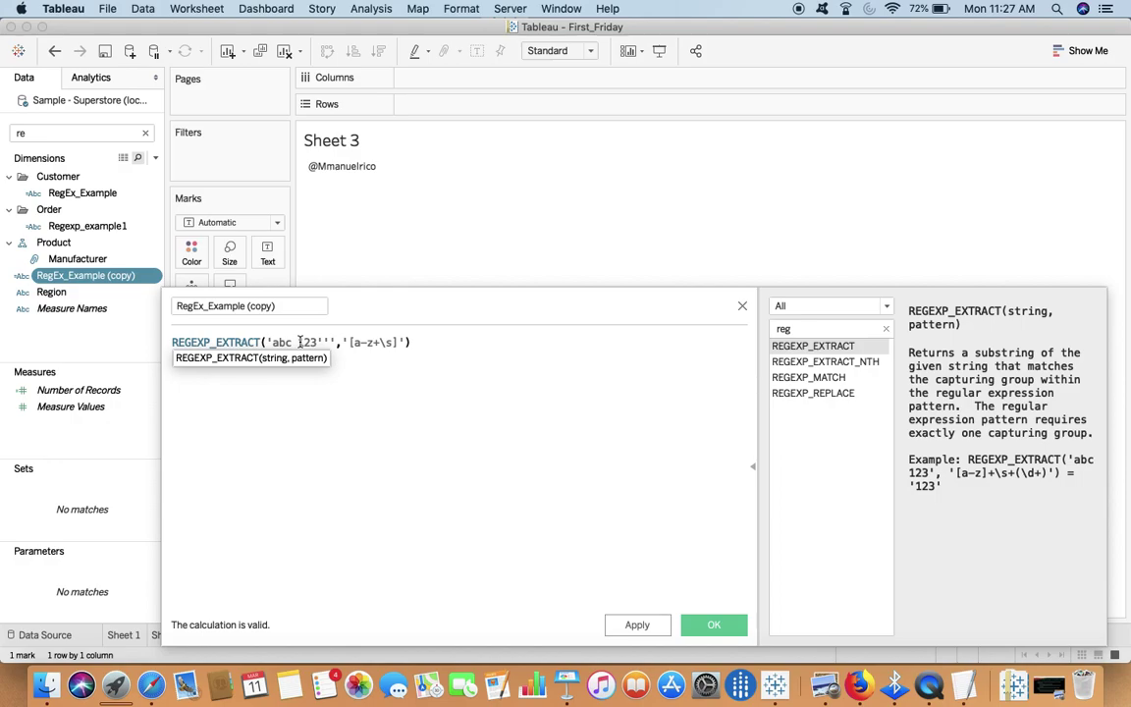
pyautogui.write('+')
pyautogui.write('()')
pyautogui.write('\\')
pyautogui.write('d')
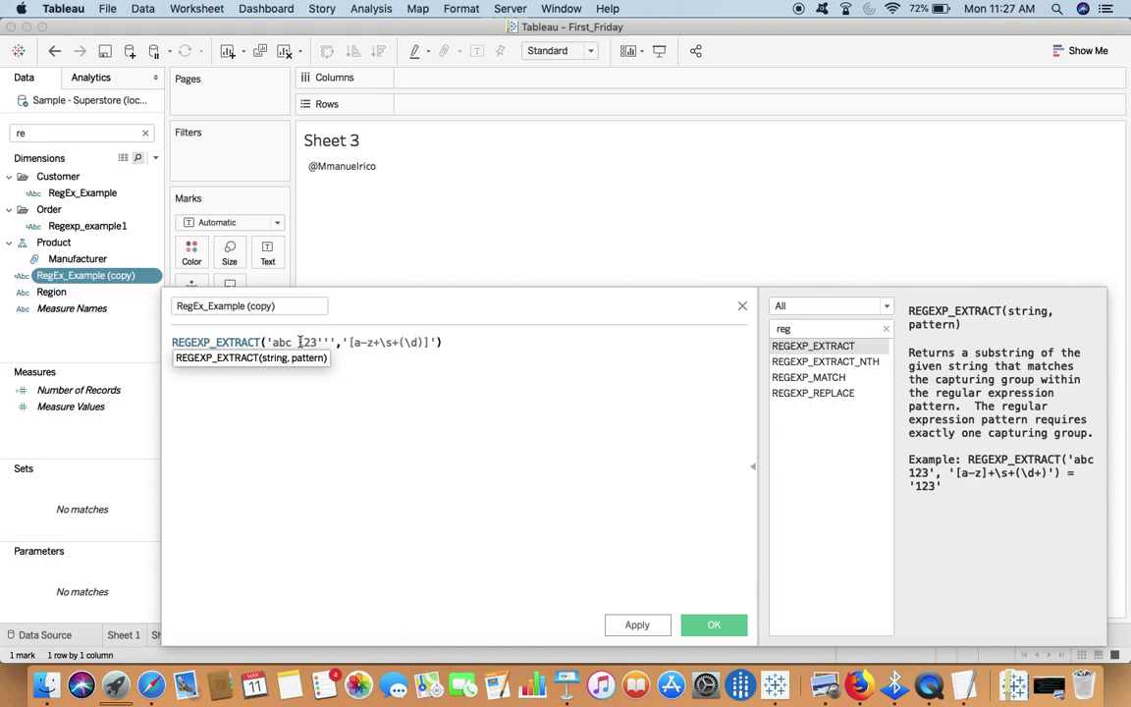
pyautogui.write('+')
# Save the formula and show RegEx_Example (copy) on Text, removing the original calculation's pill
pyautogui.click(295, 307)
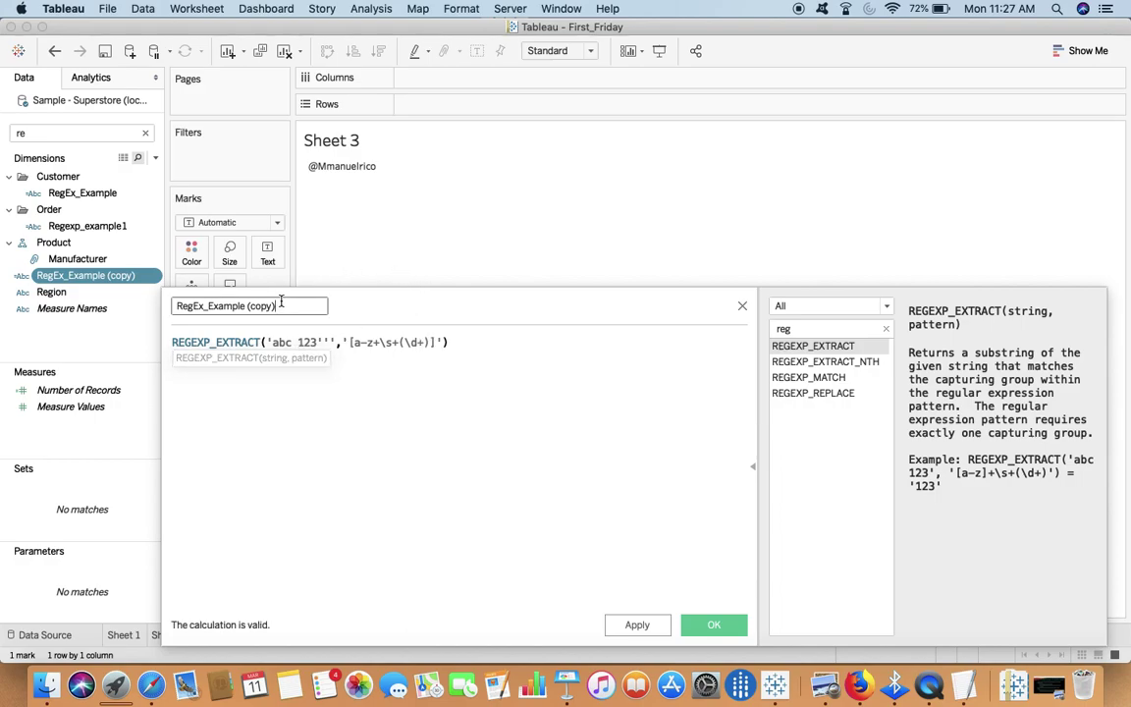
pyautogui.click(714, 624)
pyautogui.moveTo(98, 278); pyautogui.dragTo(273, 259)
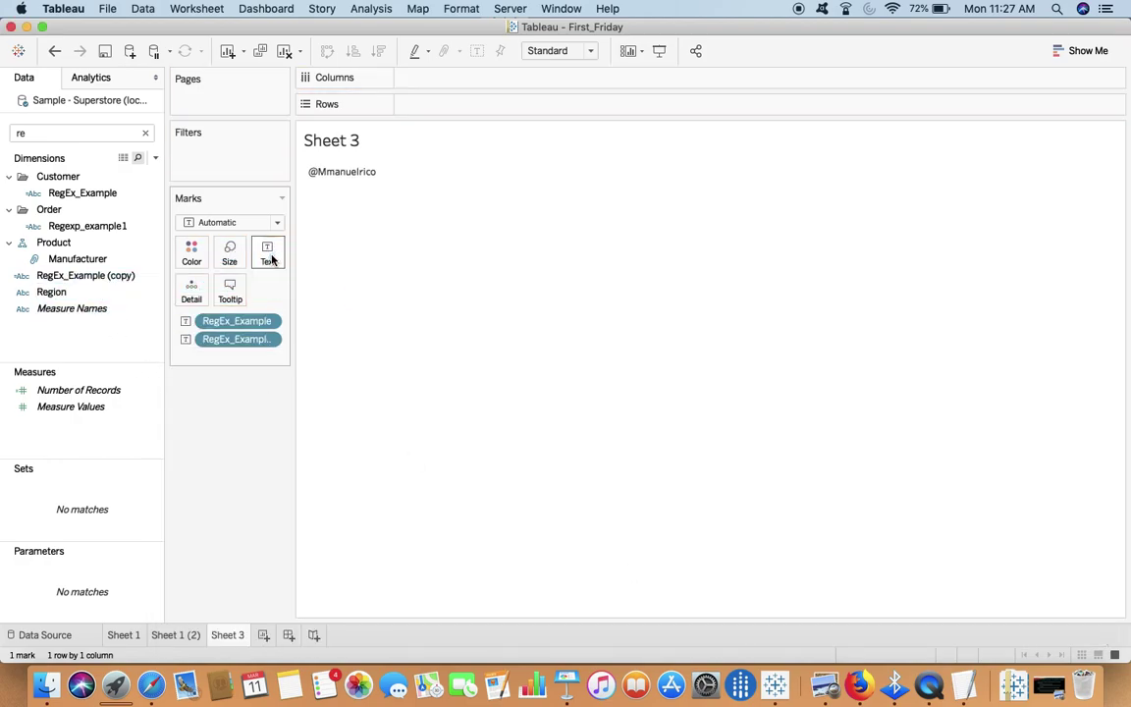
pyautogui.click(268, 322)
pyautogui.click(259, 559)
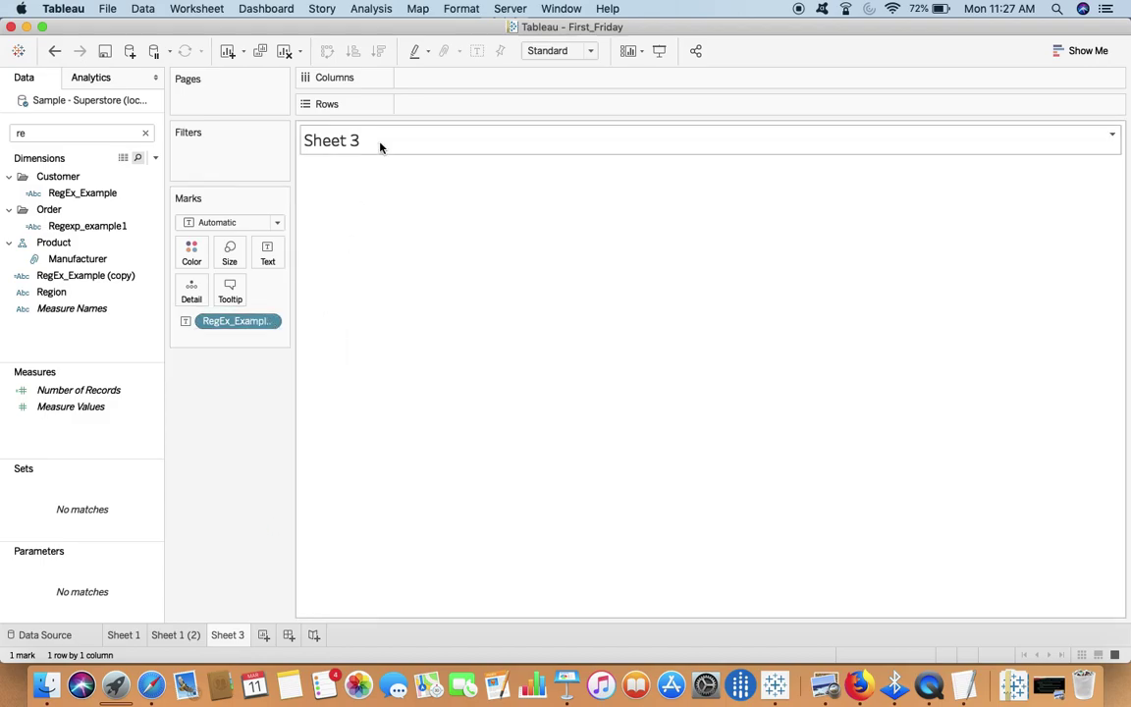
# Correct the copy's pattern to '[a-z]+\s+(\d+)' and apply it so Sheet 3 shows 123
pyautogui.rightClick(111, 276)
pyautogui.click(135, 364)
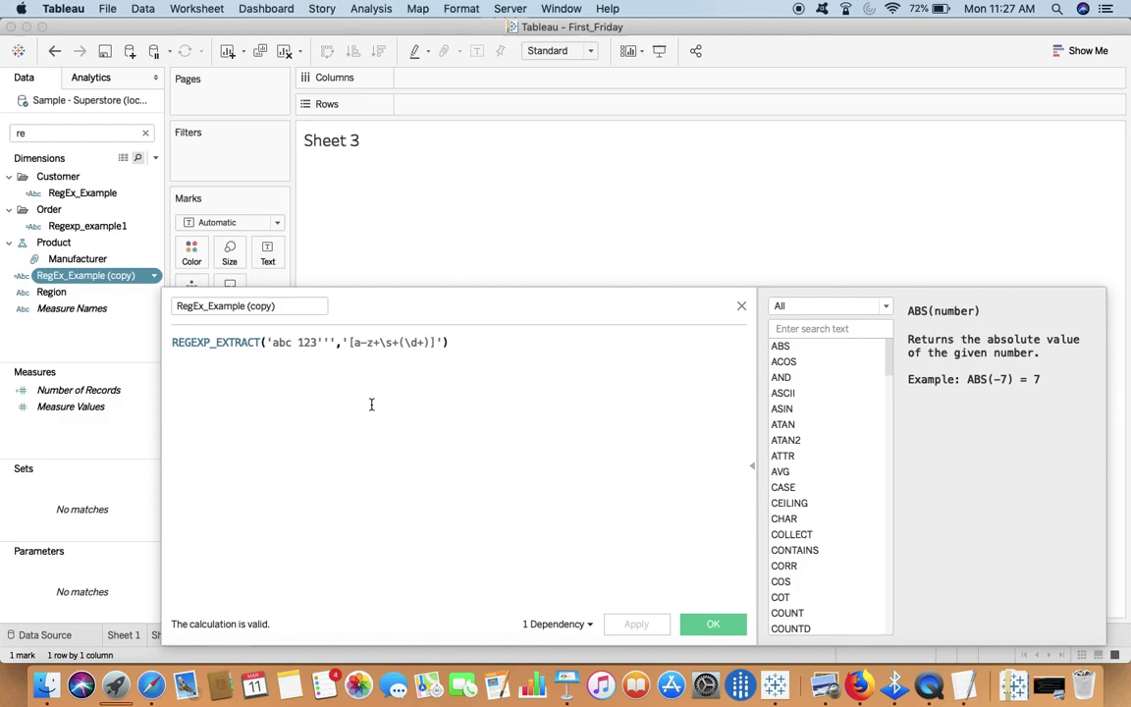
pyautogui.click(373, 342)
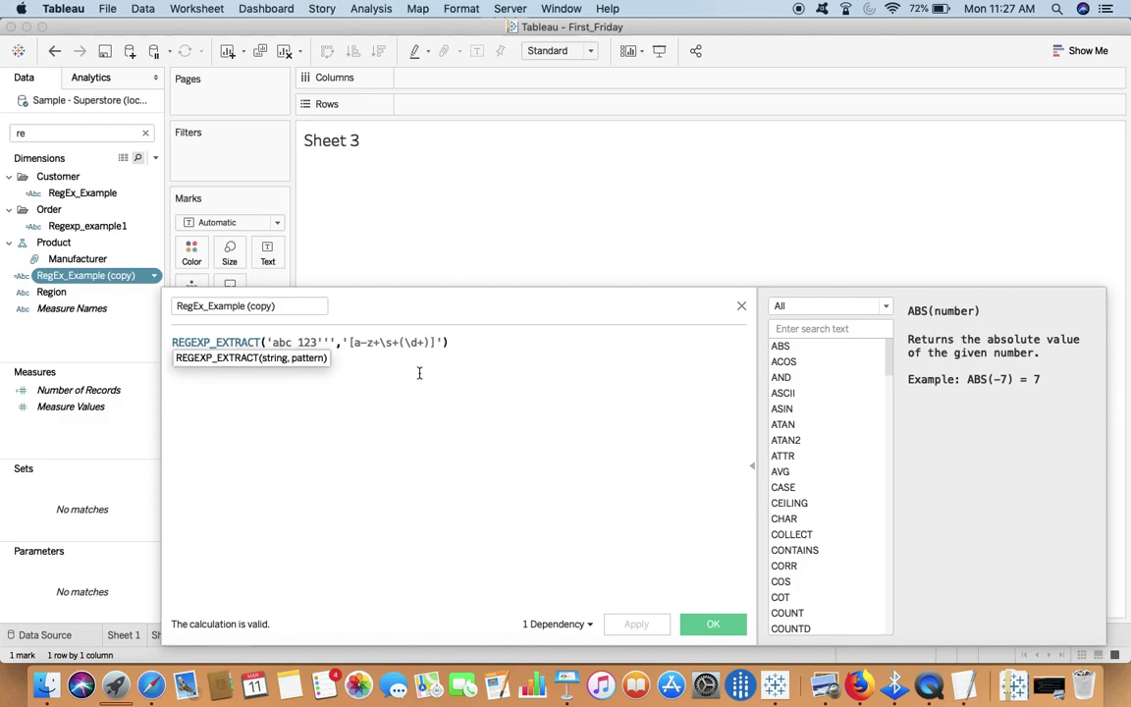
pyautogui.write(']')
pyautogui.press('Right')
pyautogui.press('Right')
pyautogui.press('Right')
pyautogui.press('Right')
pyautogui.press('Right')
pyautogui.press('Right')
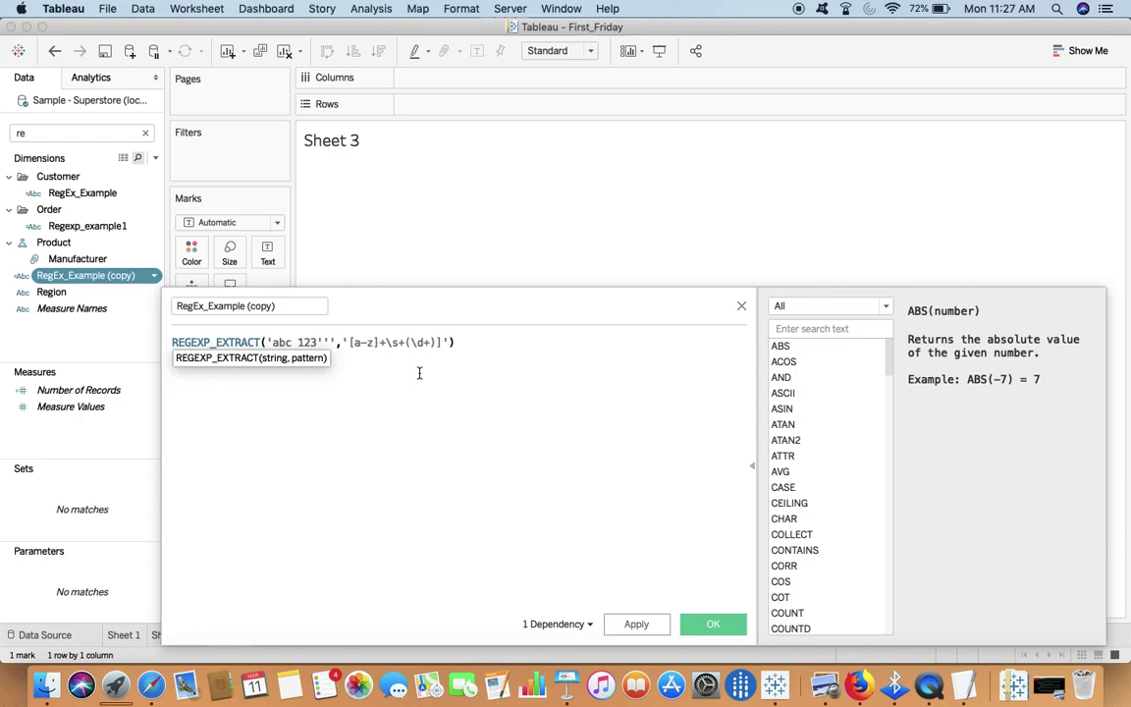
pyautogui.press('Right')
pyautogui.press('Right')
pyautogui.press('Right')
pyautogui.press('Right')
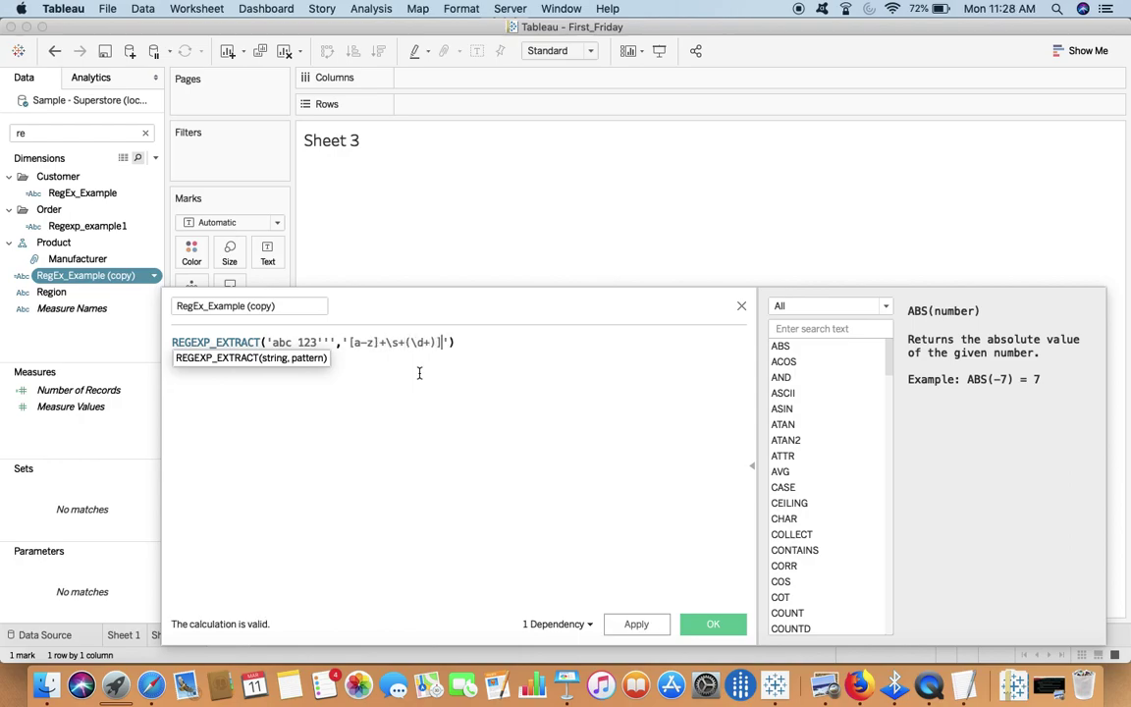
pyautogui.press('BackSpace')
pyautogui.click(667, 625)
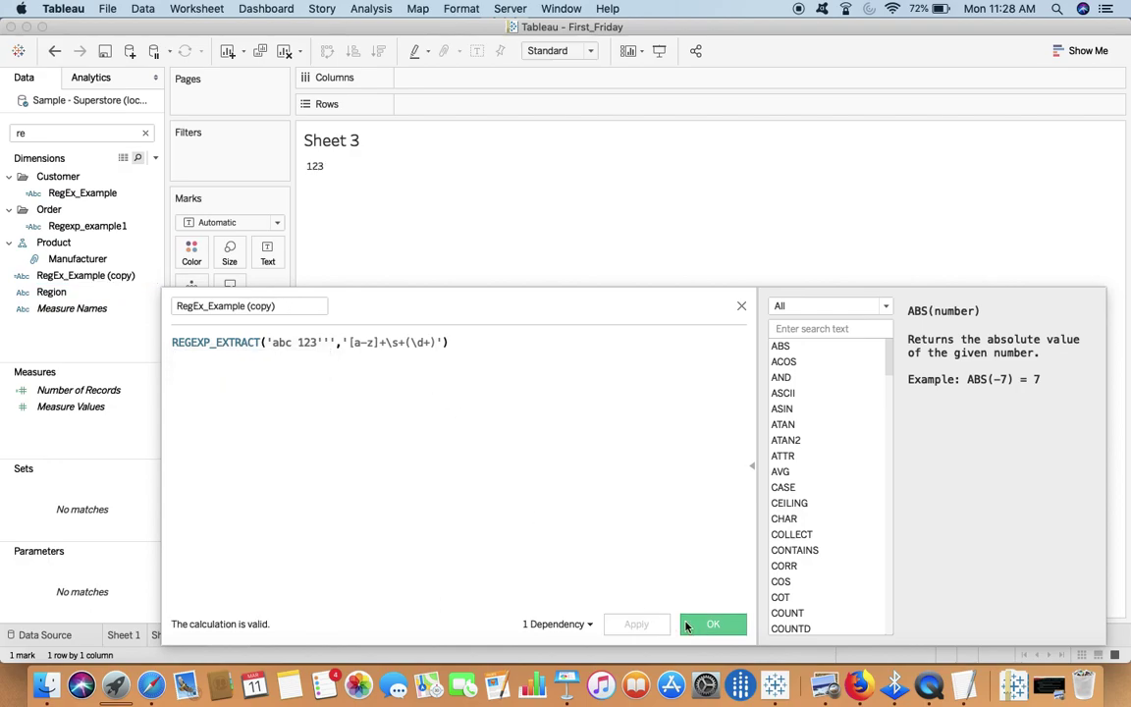
pyautogui.click(703, 625)
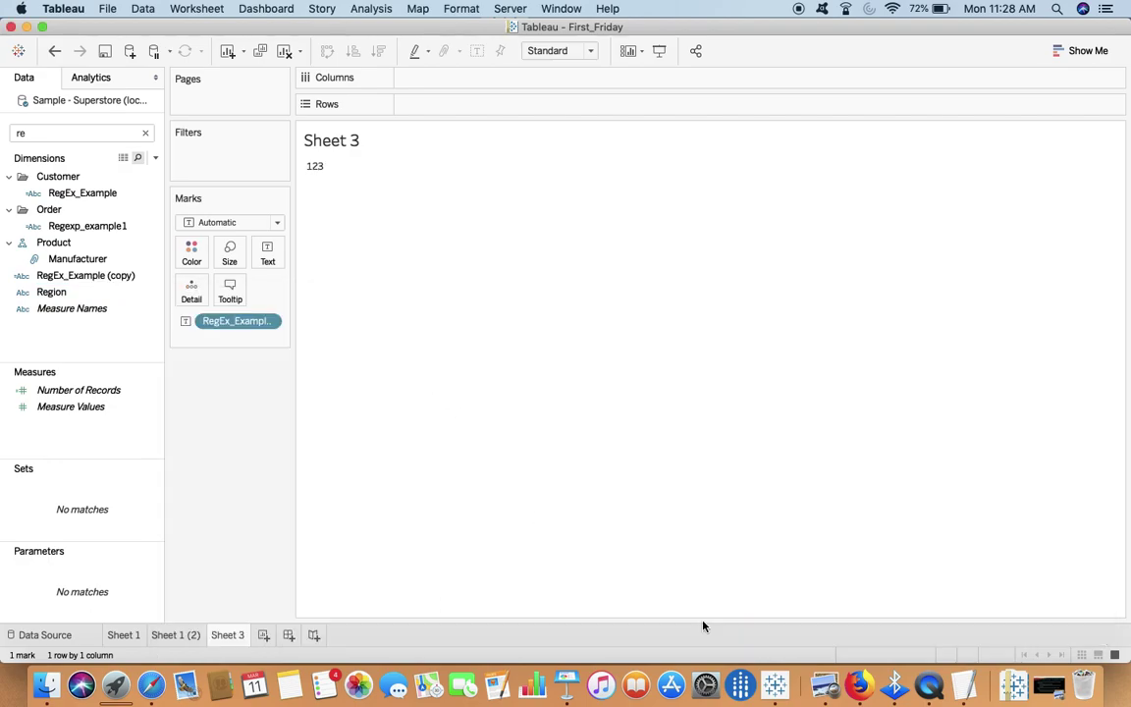
# Bring up the forum question about retweeted usernames in the browser
pyautogui.press('super+Tab')
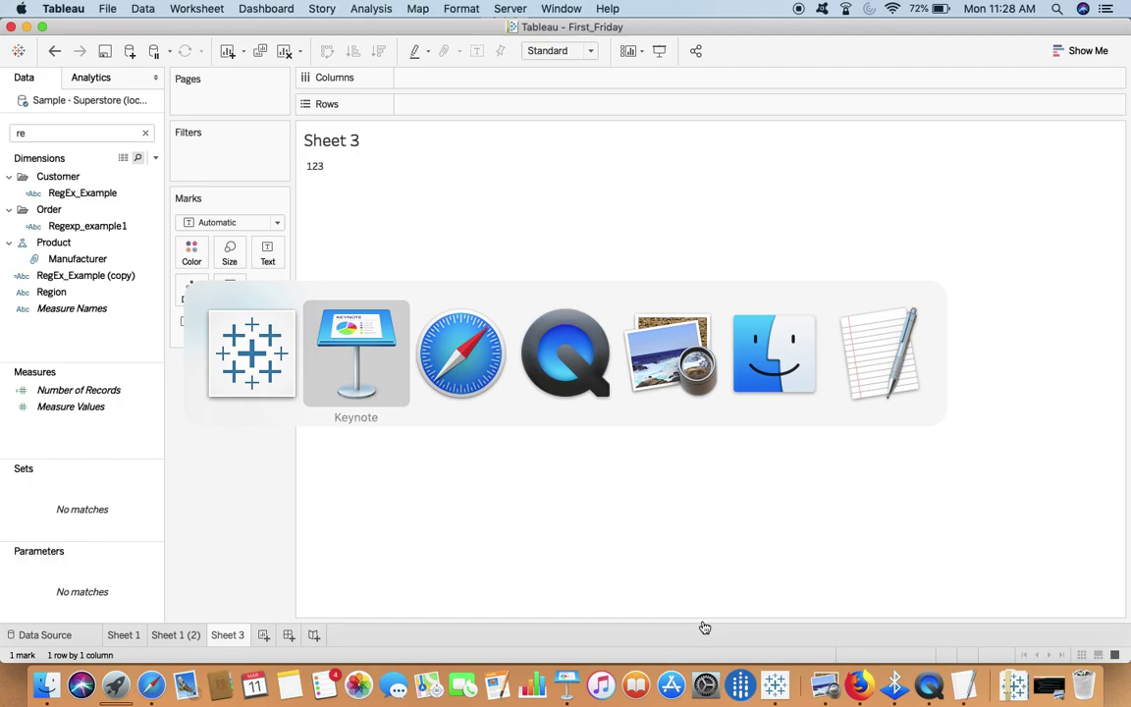
pyautogui.press('super+Tab')
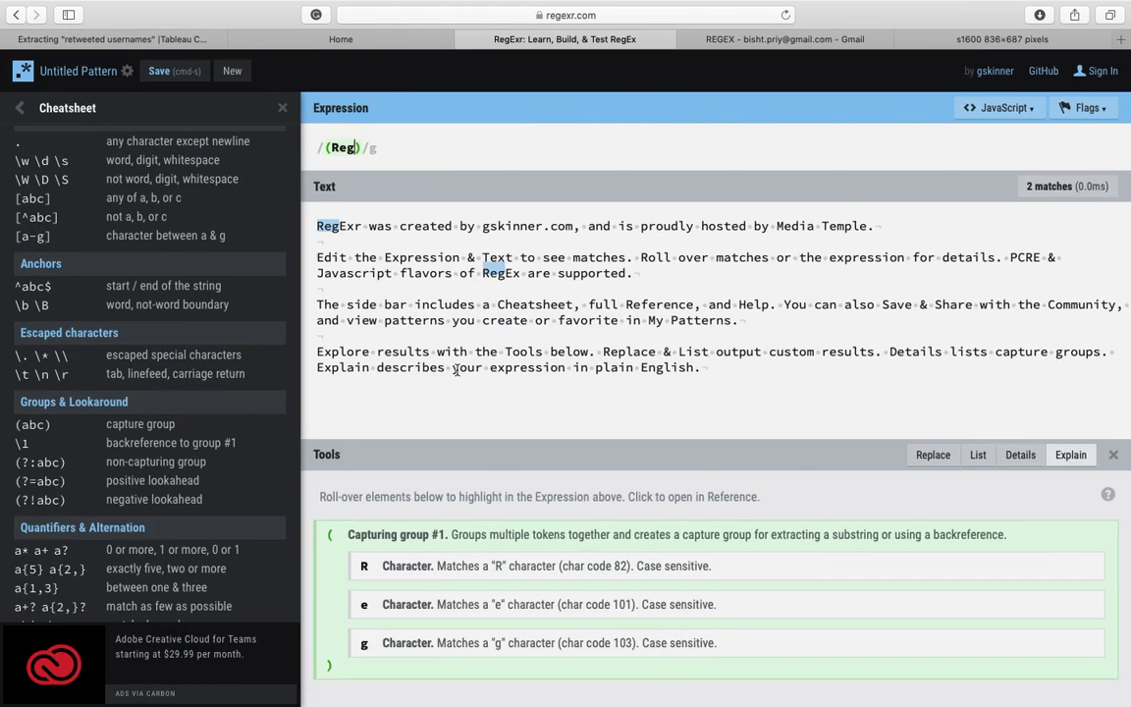
pyautogui.click(92, 42)
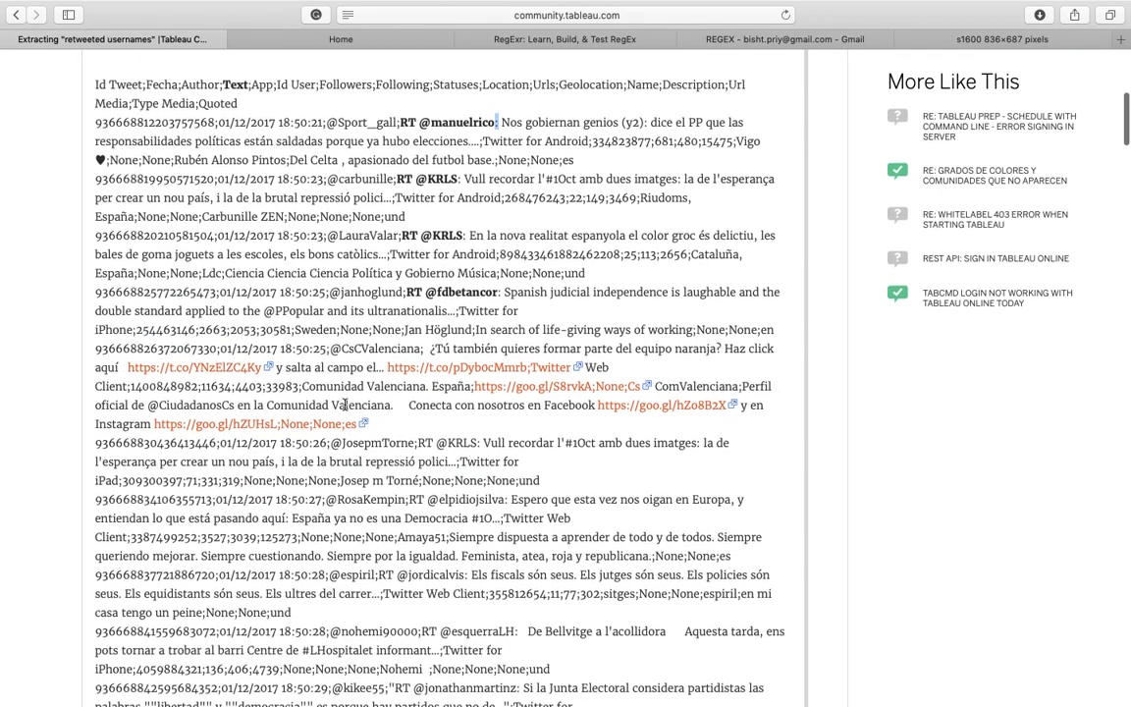
pyautogui.scroll(-2, 345, 405)
pyautogui.scroll(1, 345, 405)
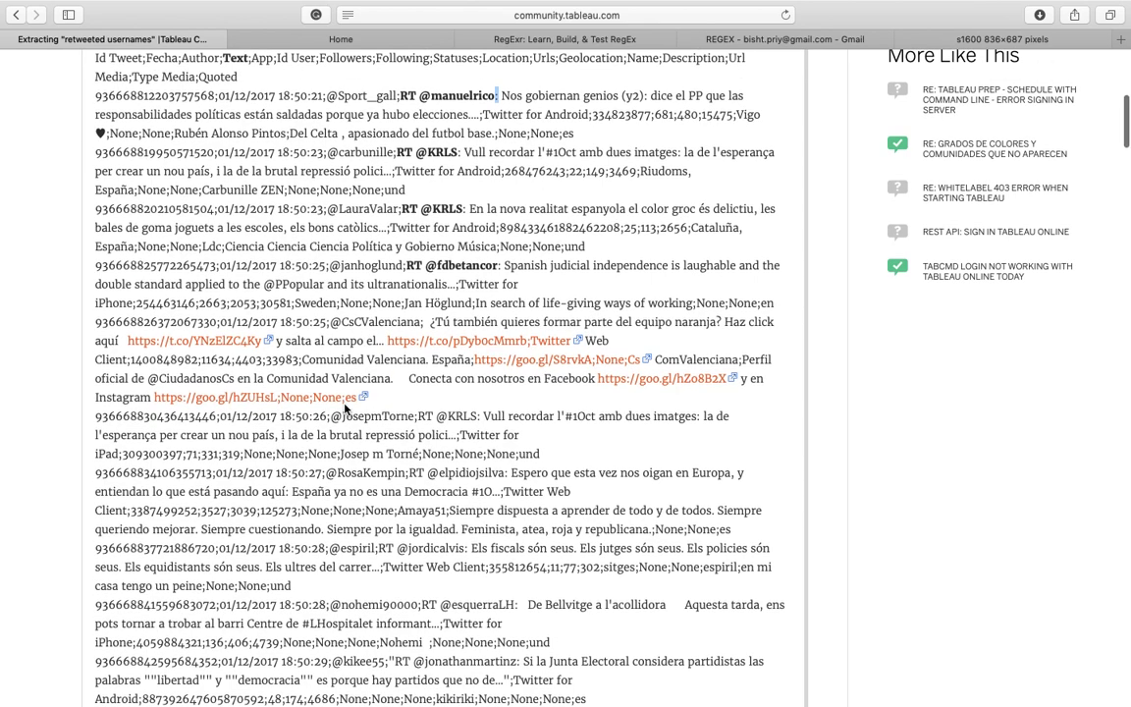
pyautogui.scroll(5, 345, 408)
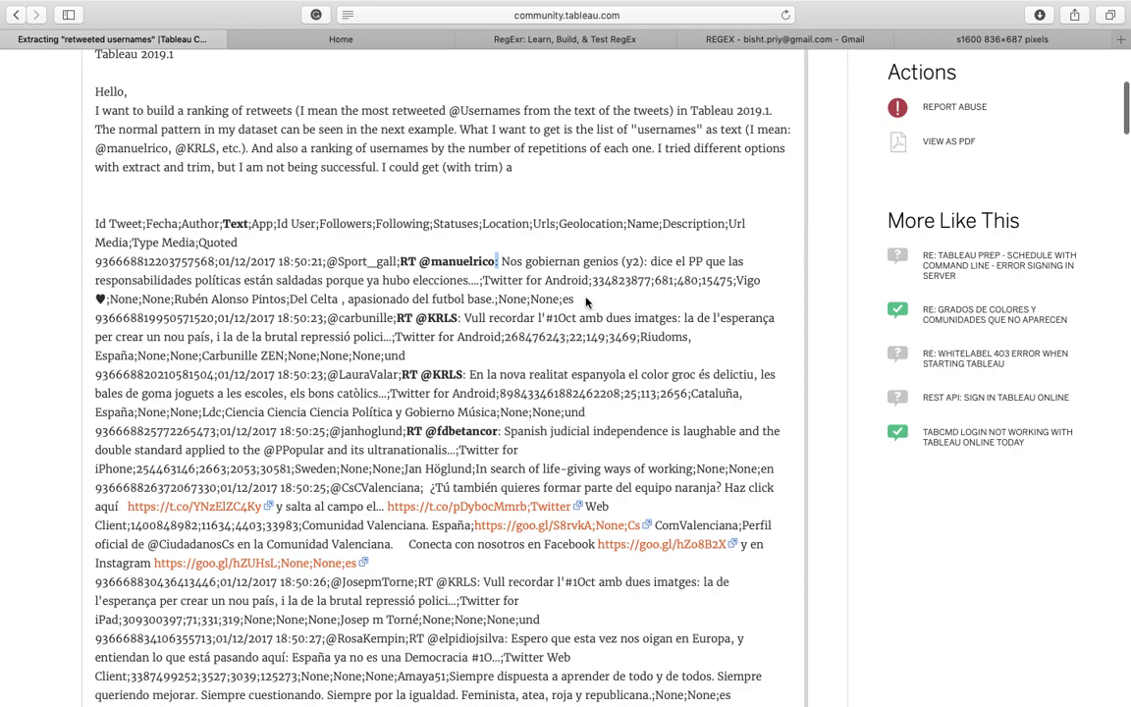
# Try selecting the RT marker and retweeted username within the post's first tweet record
pyautogui.moveTo(574, 300); pyautogui.dragTo(496, 262)
pyautogui.click(427, 268)
pyautogui.moveTo(397, 263); pyautogui.dragTo(326, 262)
pyautogui.click(405, 262)
pyautogui.moveTo(402, 262); pyautogui.dragTo(498, 263)
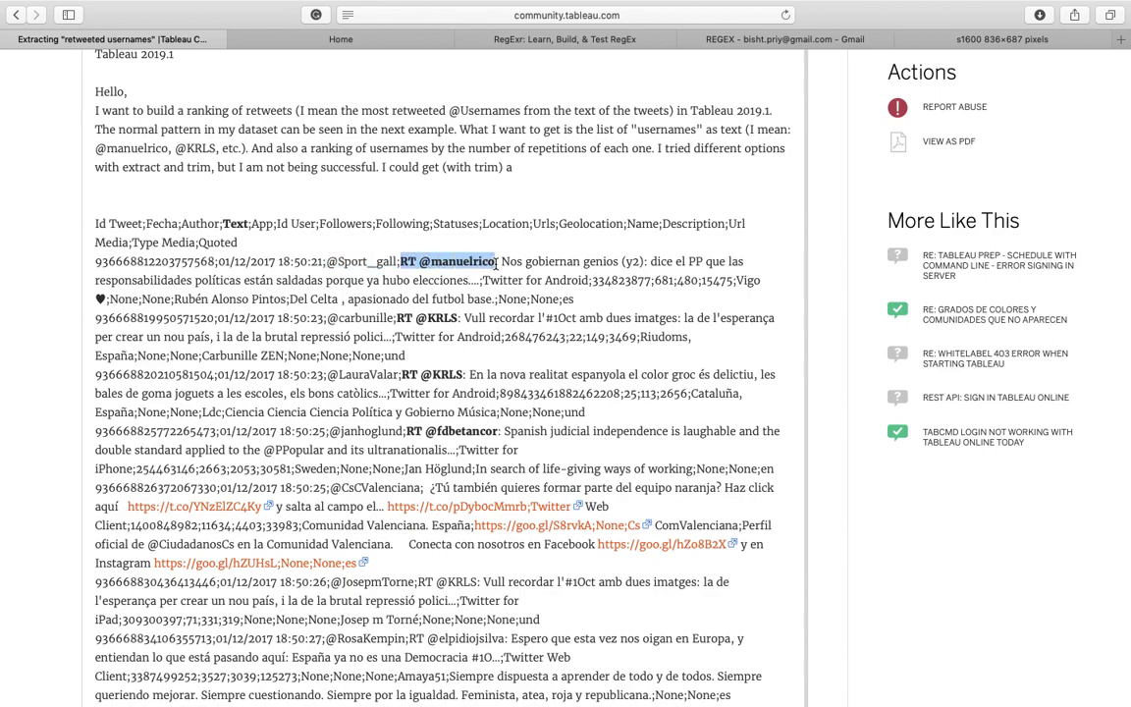
pyautogui.click(437, 262)
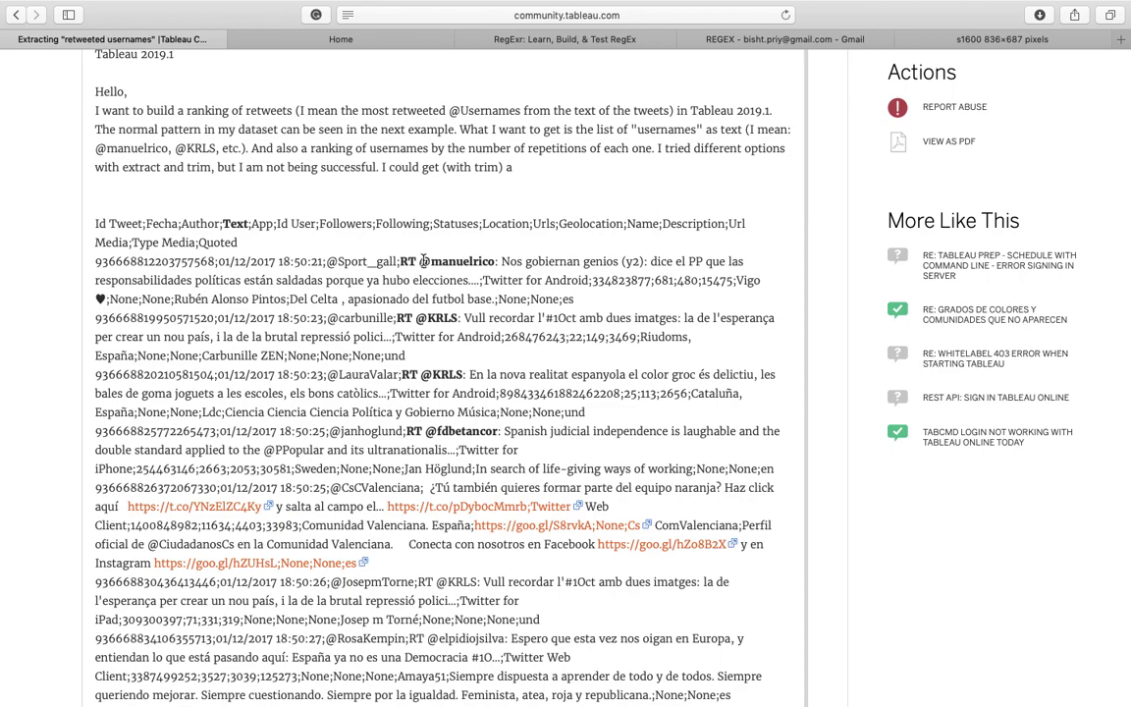
pyautogui.moveTo(420, 262); pyautogui.dragTo(495, 261)
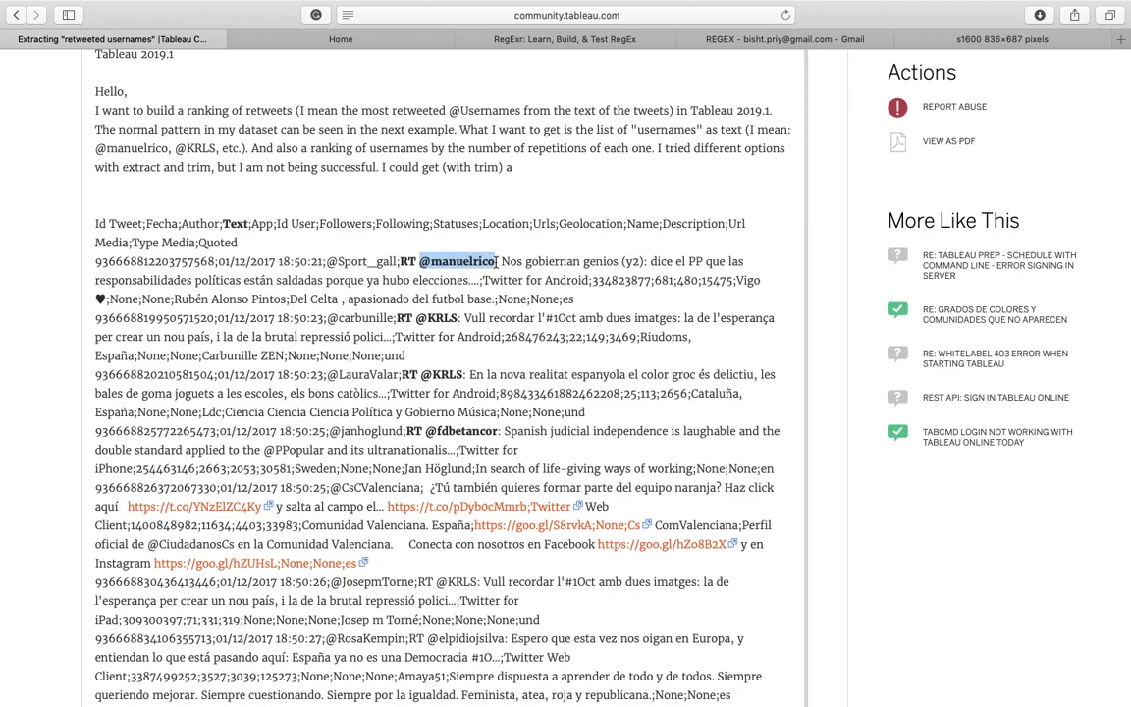
pyautogui.click(420, 262)
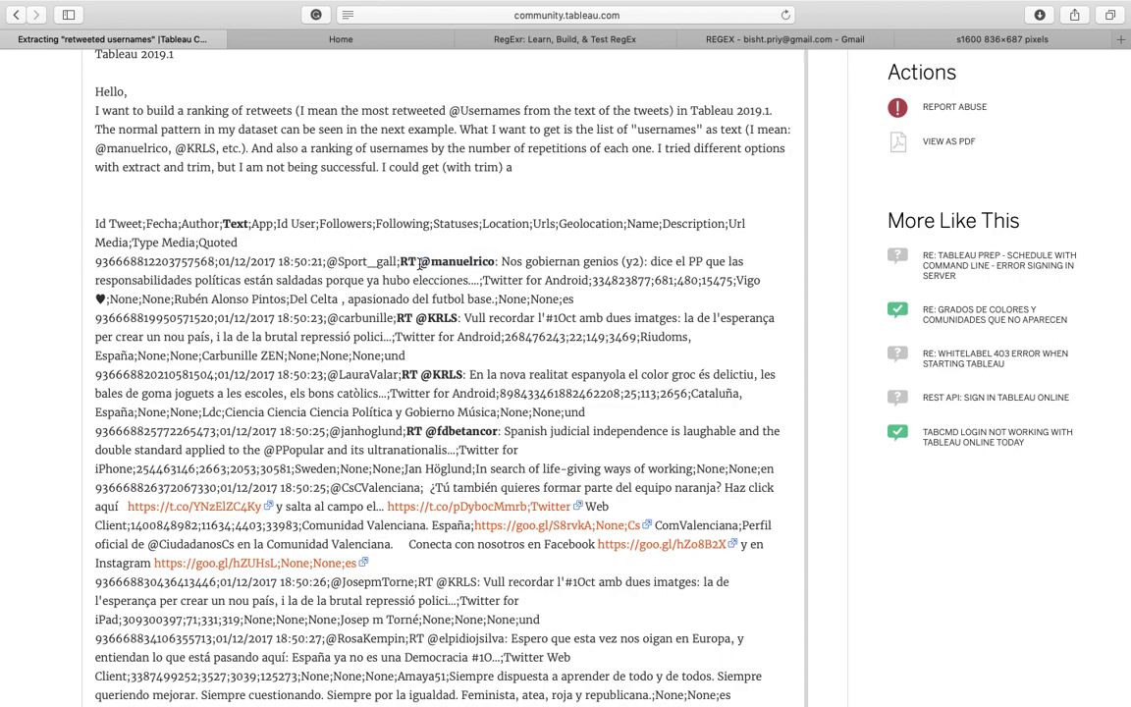
pyautogui.moveTo(420, 262); pyautogui.dragTo(400, 263)
pyautogui.click(491, 263)
pyautogui.moveTo(498, 262); pyautogui.dragTo(500, 261)
# Select and copy the whole first tweet record, then return to Tableau
pyautogui.press('super+Tab')
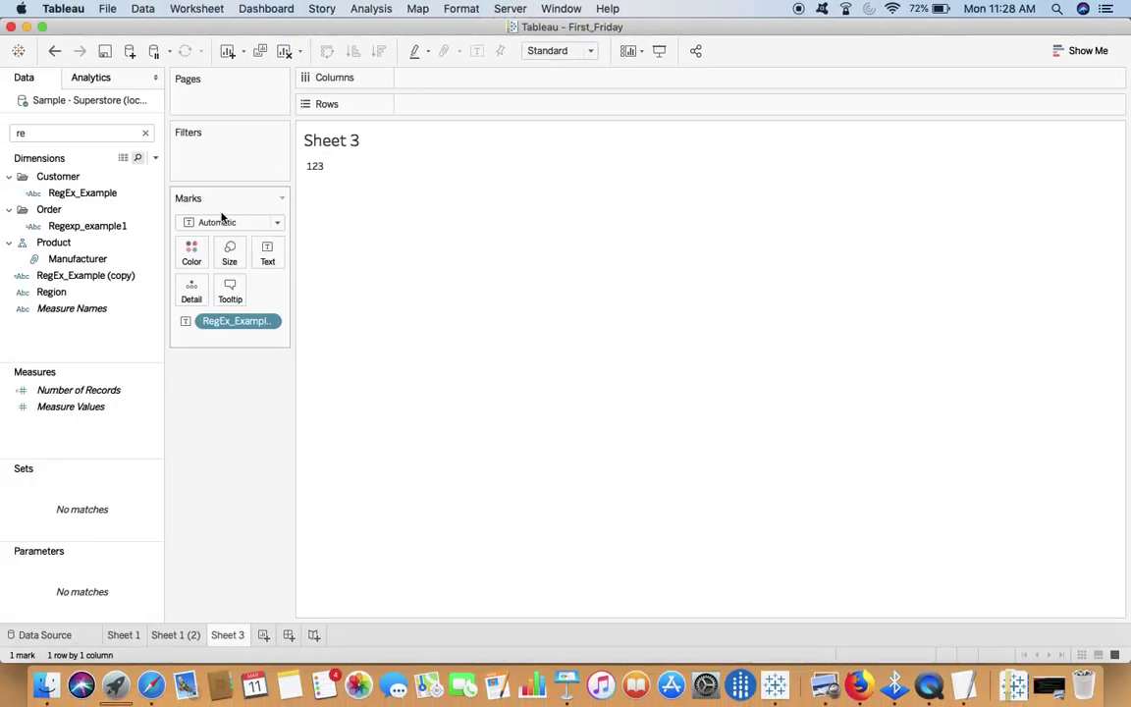
pyautogui.press('super+Tab')
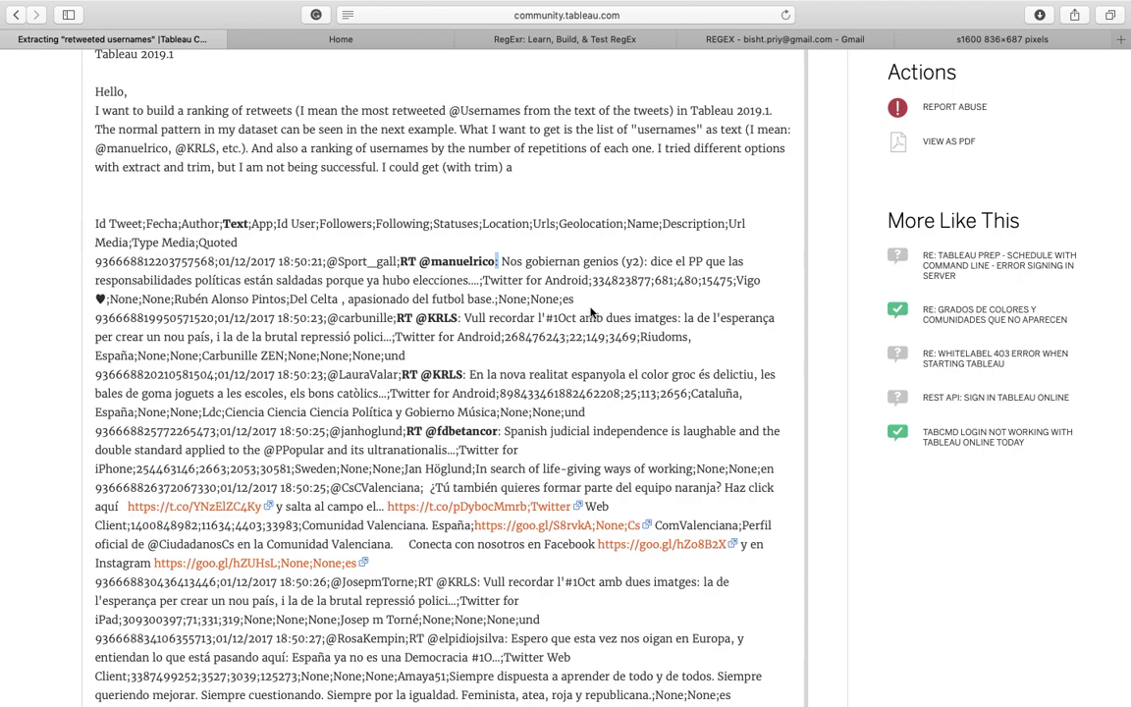
pyautogui.moveTo(590, 310); pyautogui.dragTo(95, 263)
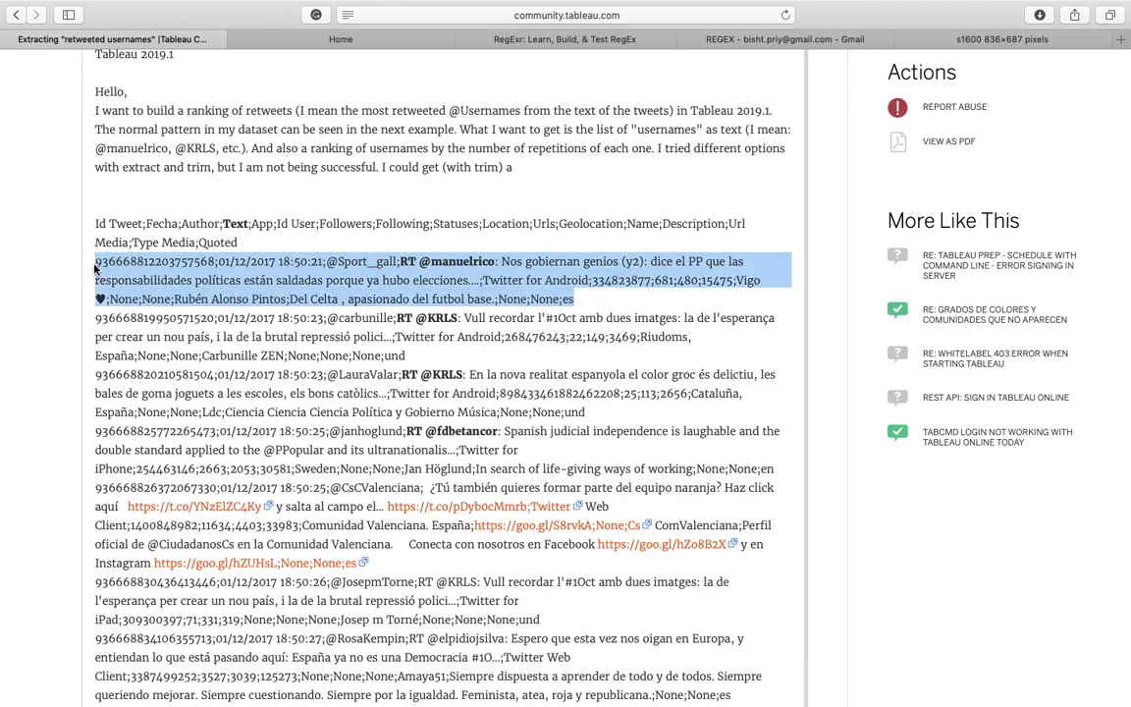
pyautogui.press('super+Tab')
# Edit RegEx_Example (copy) and paste the tweet record over the sample text 'abc 123'
pyautogui.click(99, 230)
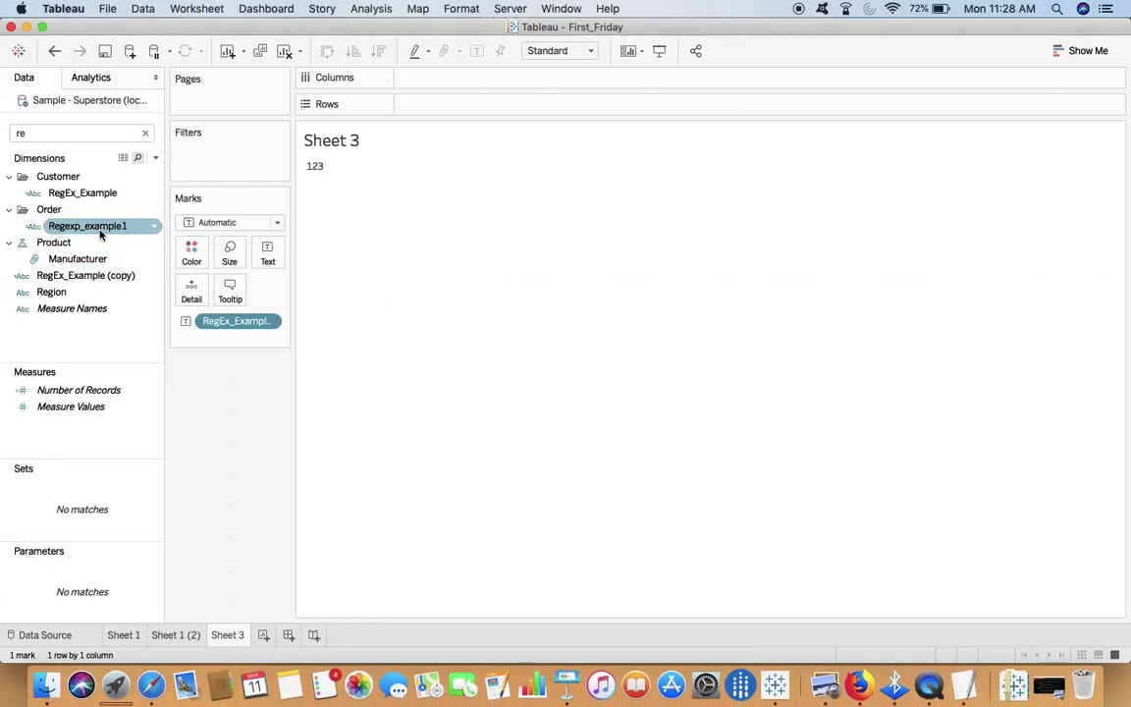
pyautogui.click(93, 309)
pyautogui.click(84, 277)
pyautogui.rightClick(84, 279)
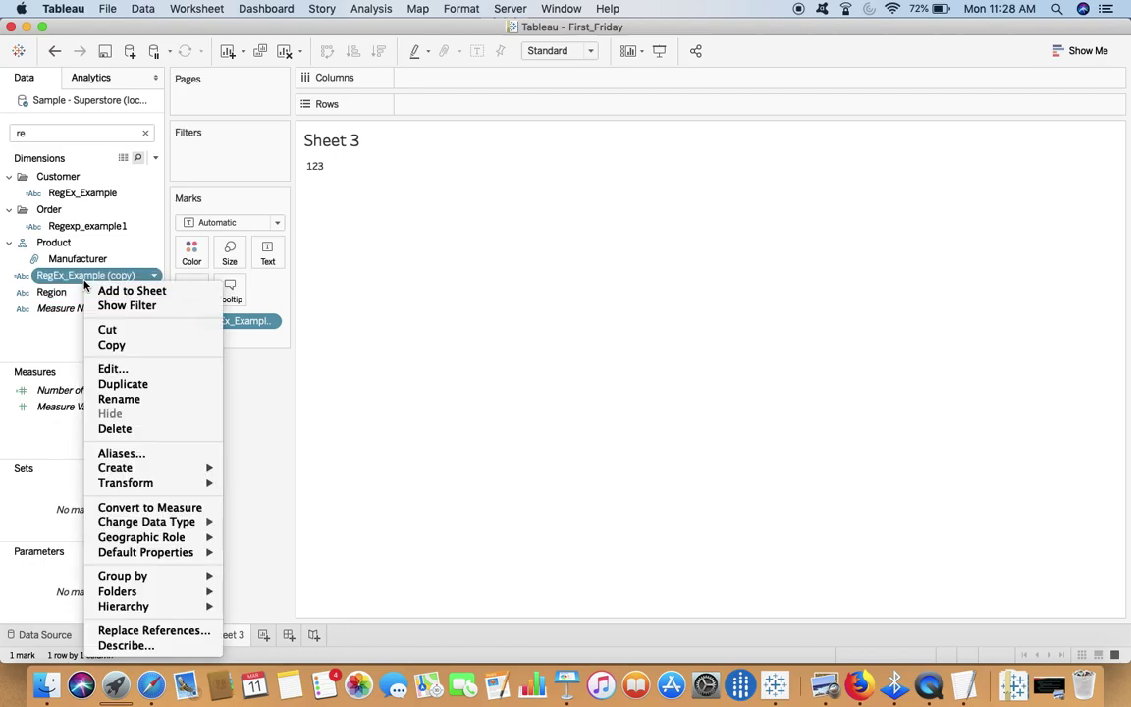
pyautogui.click(112, 370)
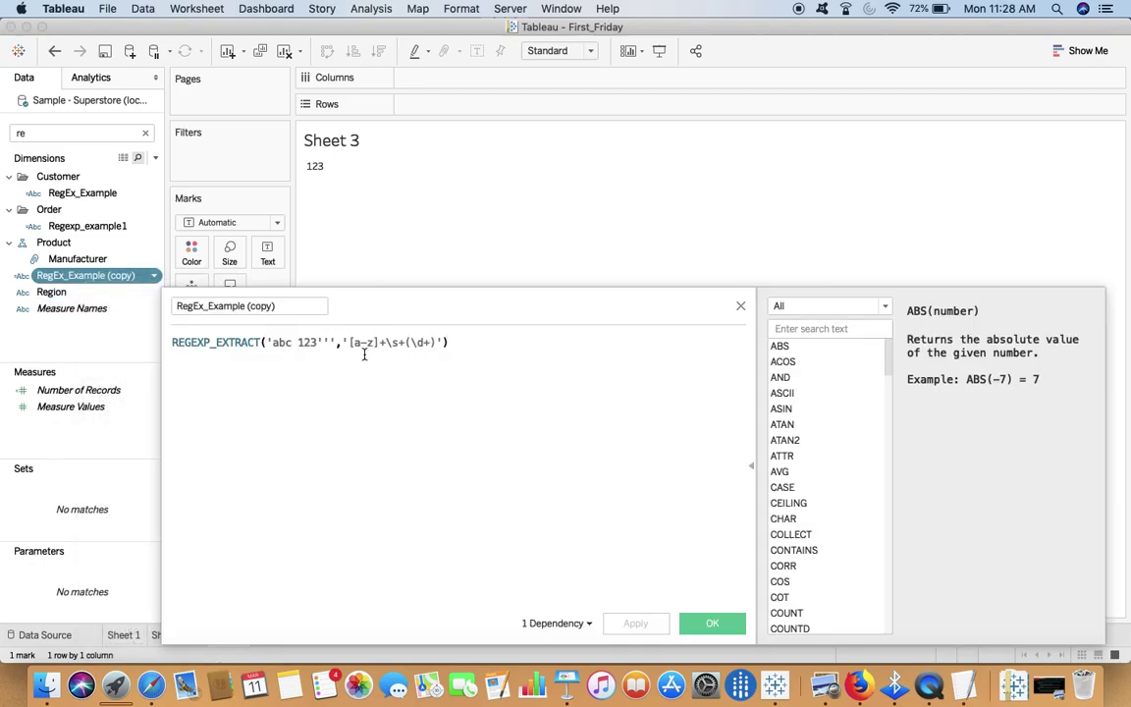
pyautogui.moveTo(317, 342); pyautogui.dragTo(273, 342)
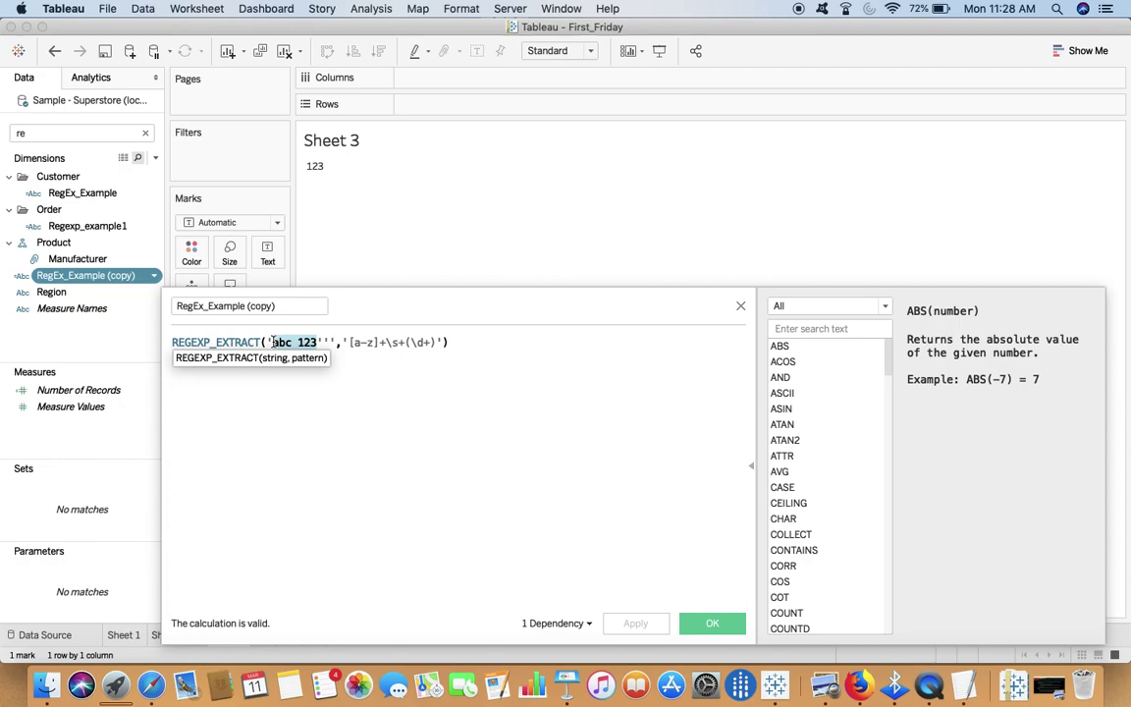
pyautogui.hotkey('ctrl', 'v')
# Break the line at 'apasionado' and delete the stray doubled quotes after the record
pyautogui.click(486, 344)
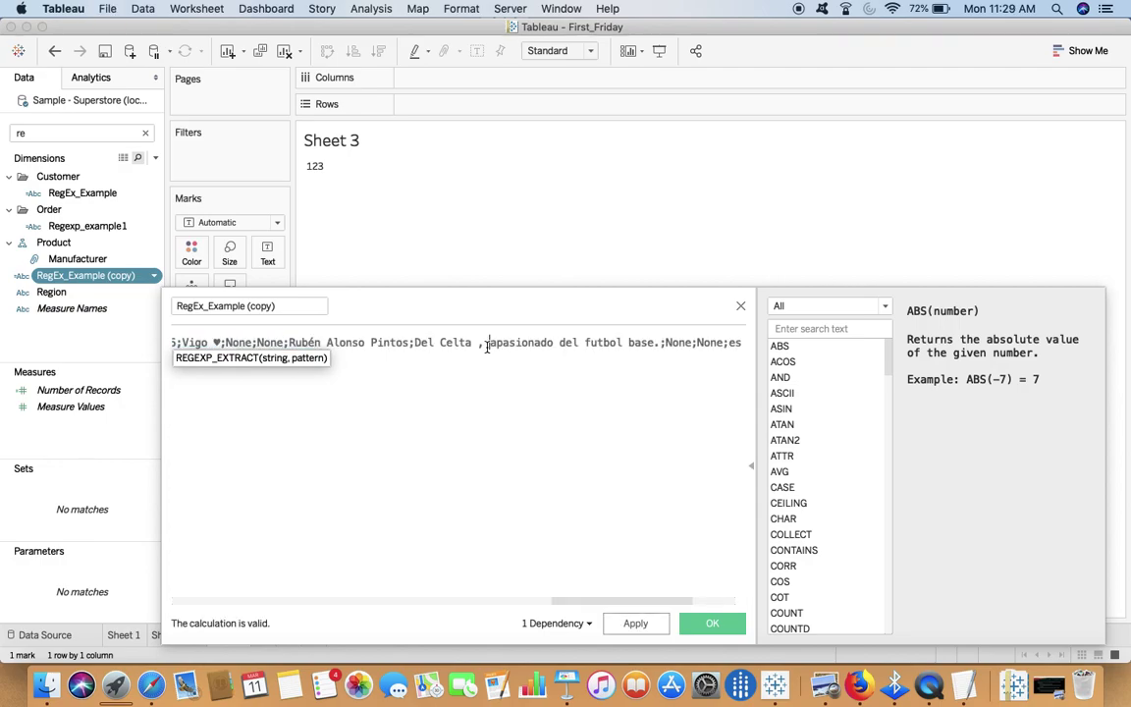
pyautogui.press('Return')
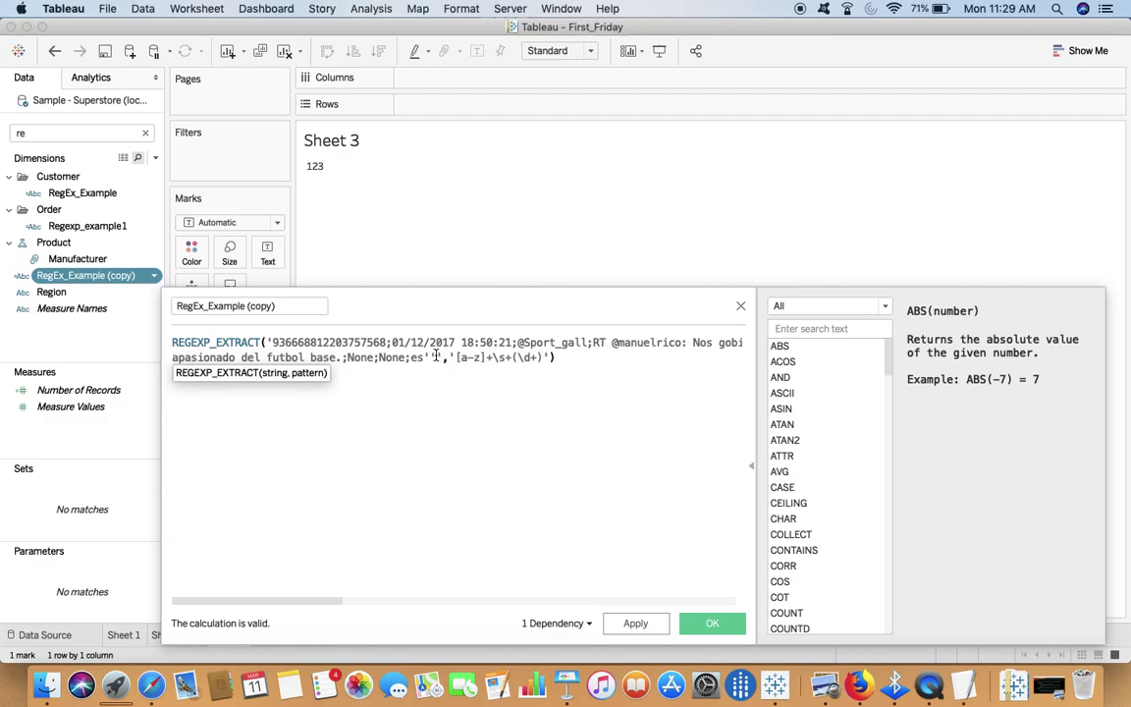
pyautogui.click(437, 356)
pyautogui.press('BackSpace')
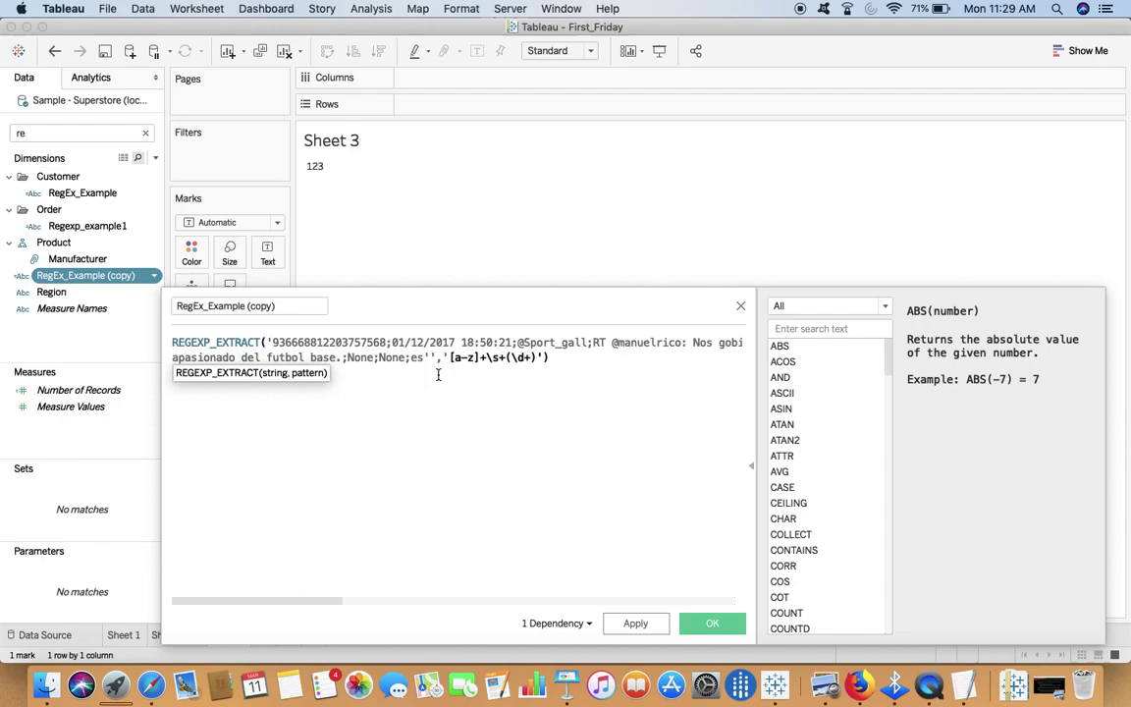
pyautogui.press('BackSpace')
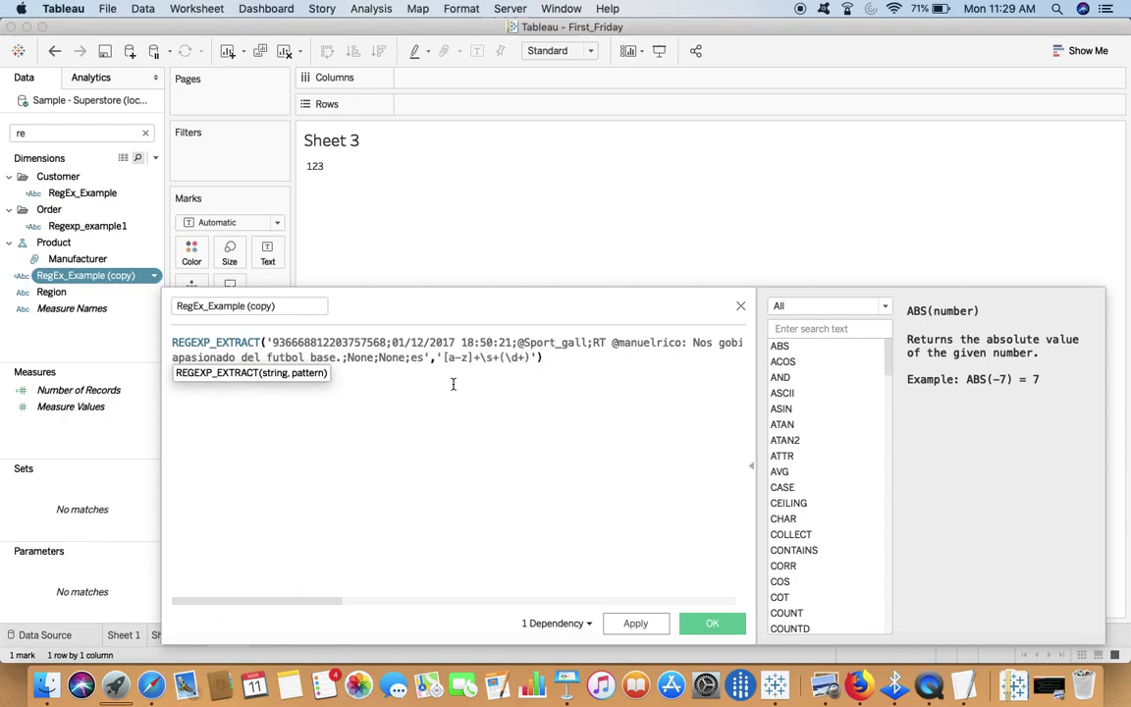
# Add line breaks before the author handle, 'dice el PP', 'hubo elecciones' and the heart symbol
pyautogui.click(520, 342)
pyautogui.press('Return')
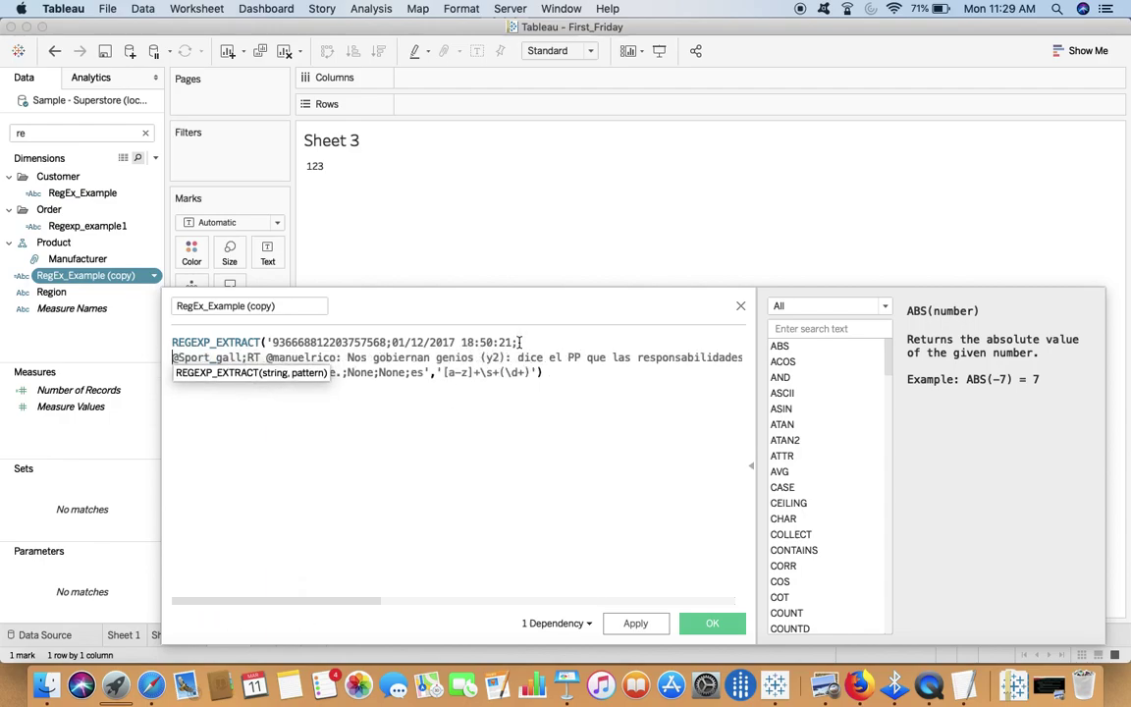
pyautogui.click(519, 357)
pyautogui.press('Return')
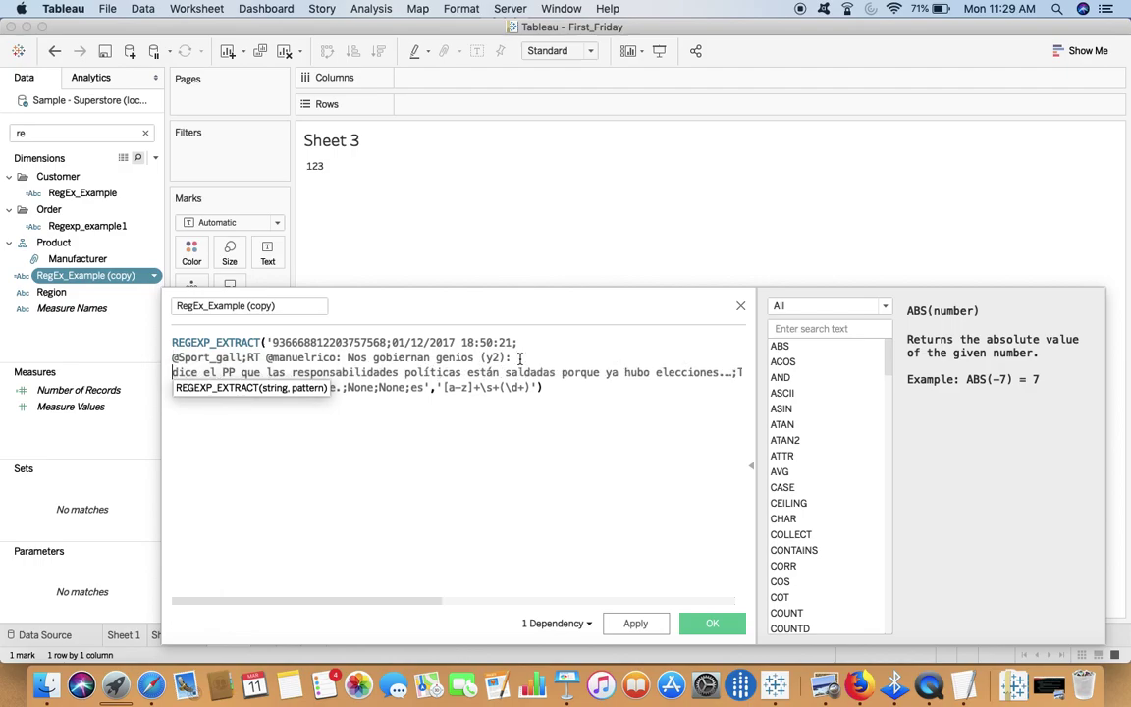
pyautogui.click(637, 622)
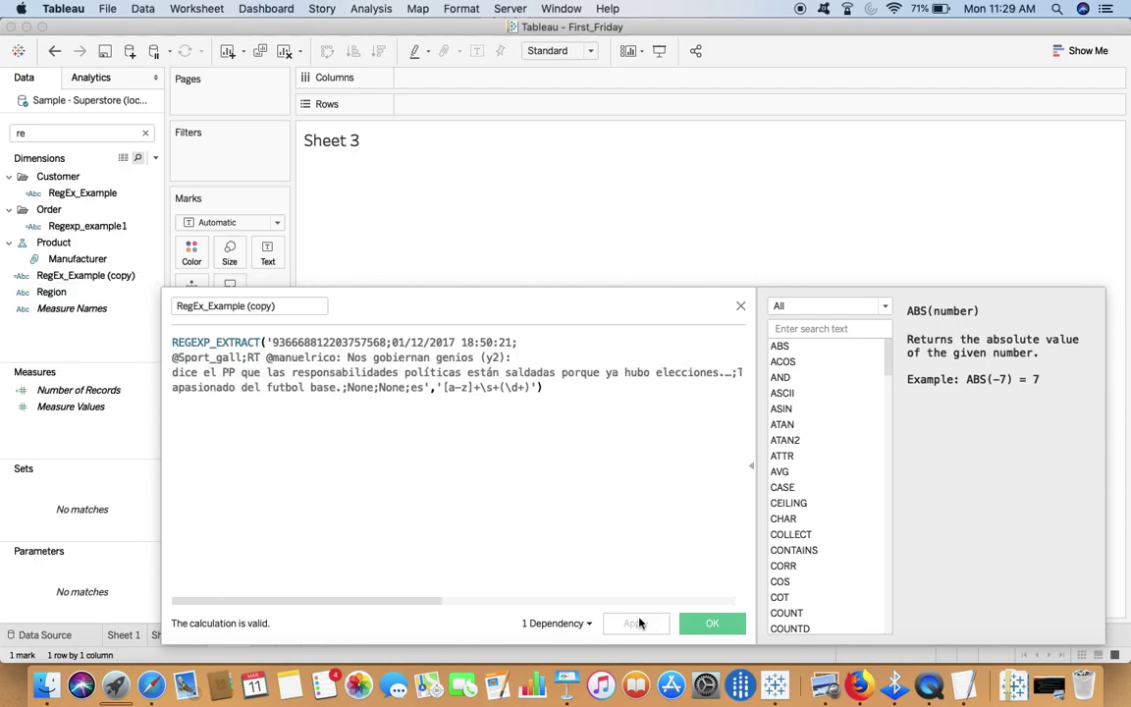
pyautogui.click(621, 373)
pyautogui.press('Return')
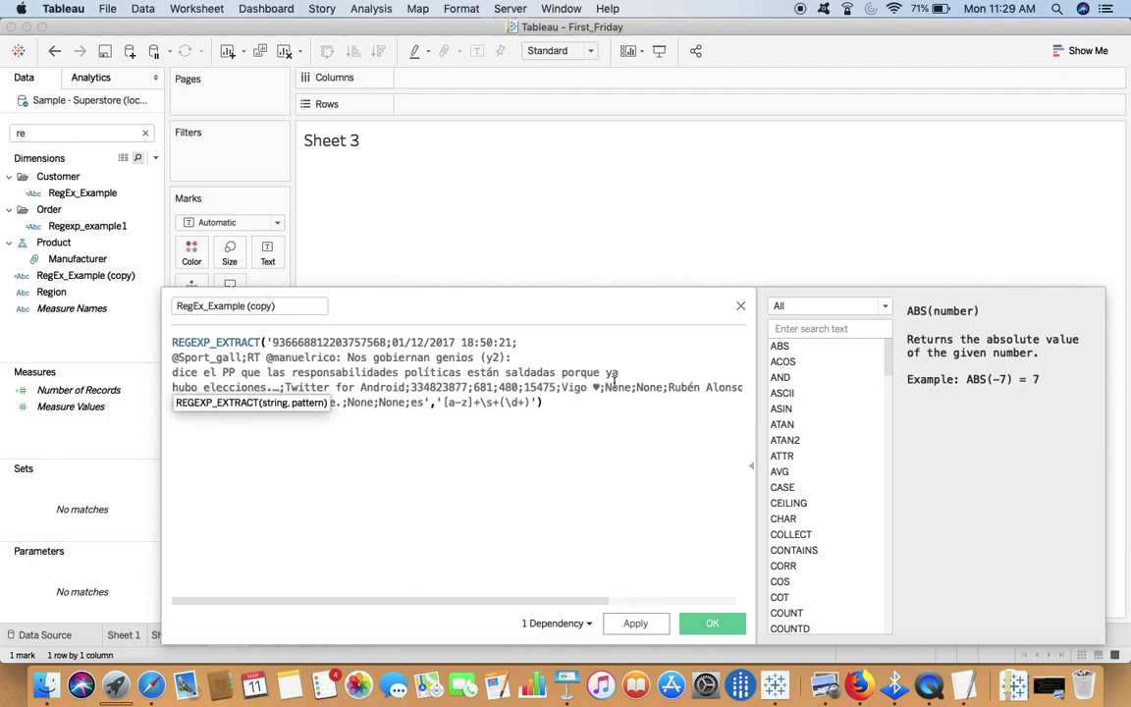
pyautogui.click(590, 387)
pyautogui.press('Return')
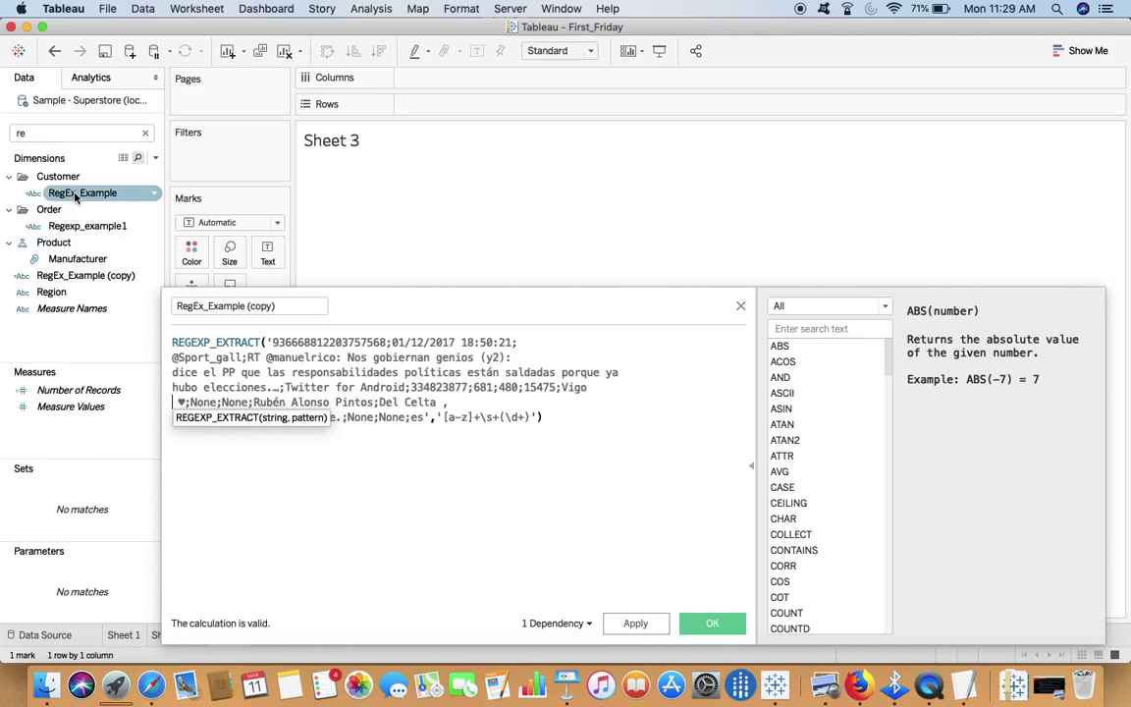
# Delete the letters-and-spaces part of the old pattern and select the remaining (\d+) group
pyautogui.moveTo(82, 192); pyautogui.dragTo(52, 187)
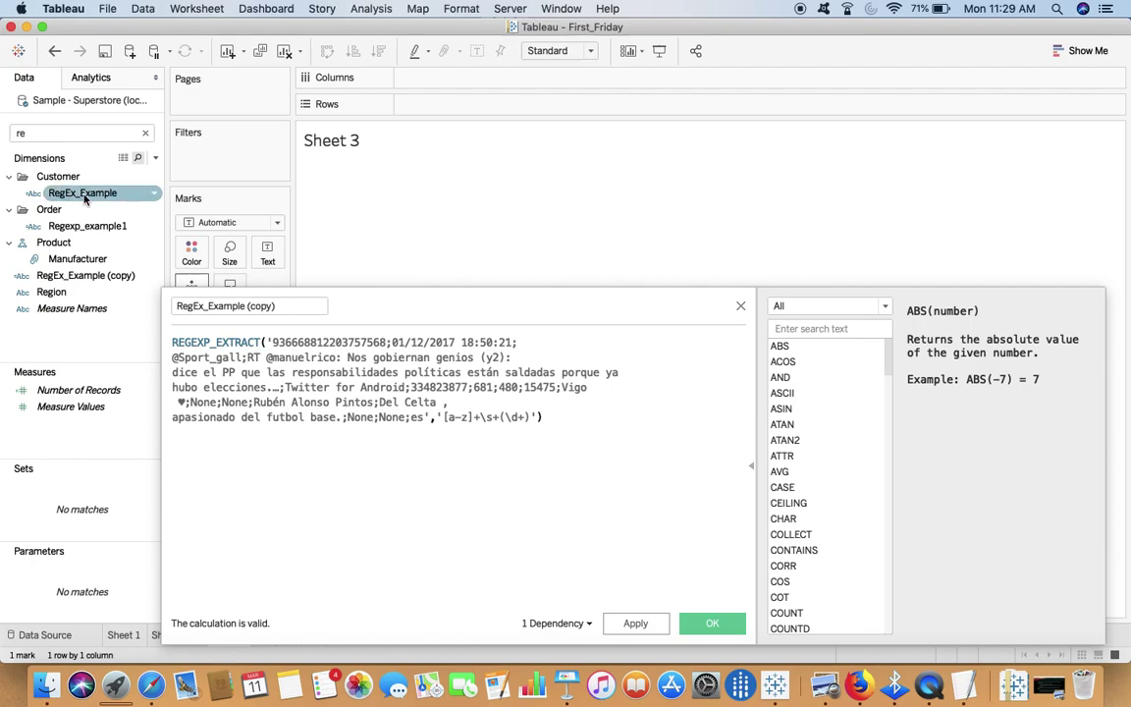
pyautogui.click(438, 371)
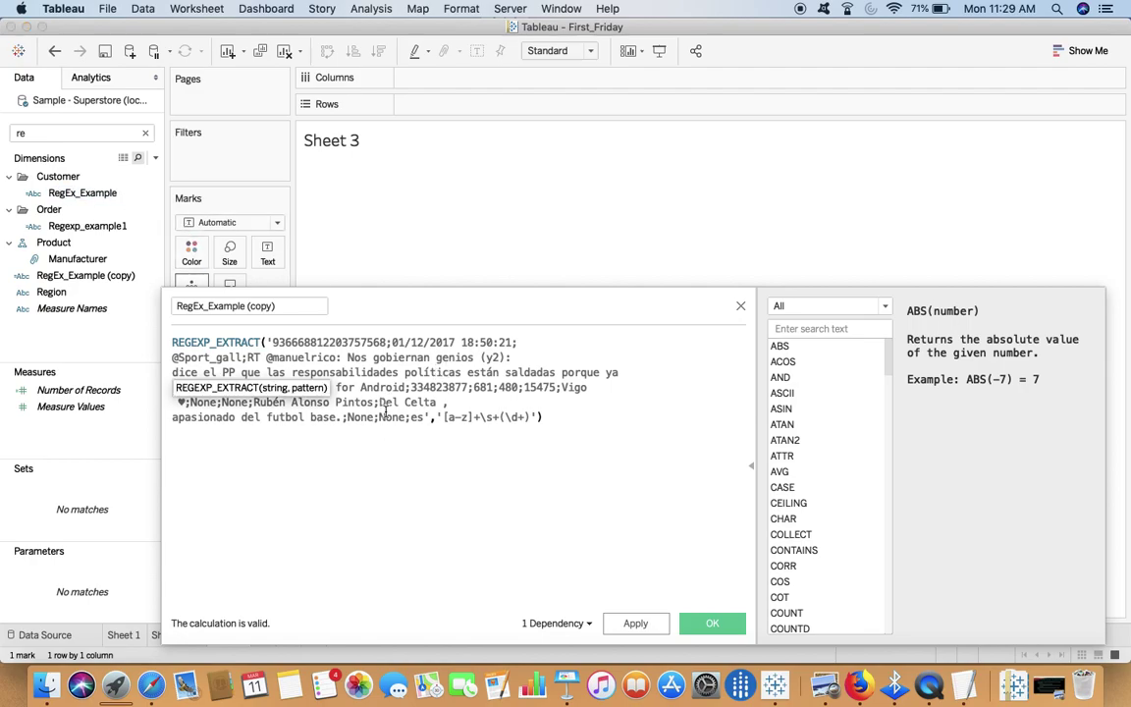
pyautogui.click(323, 448)
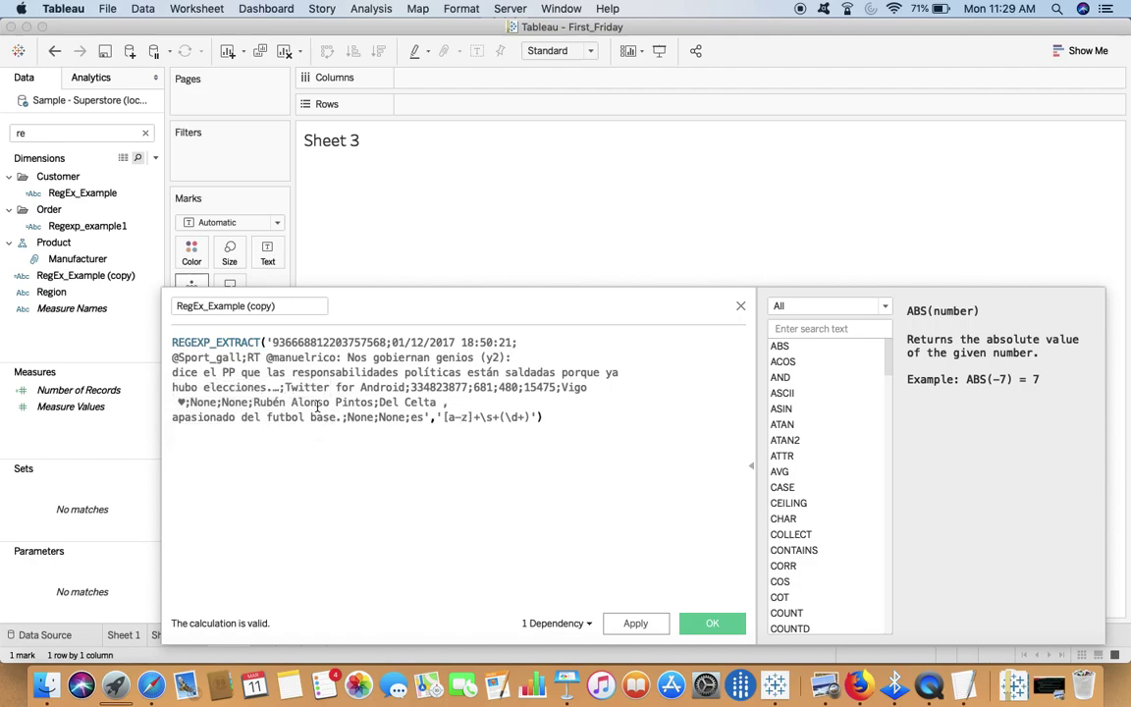
pyautogui.moveTo(247, 357); pyautogui.dragTo(335, 356)
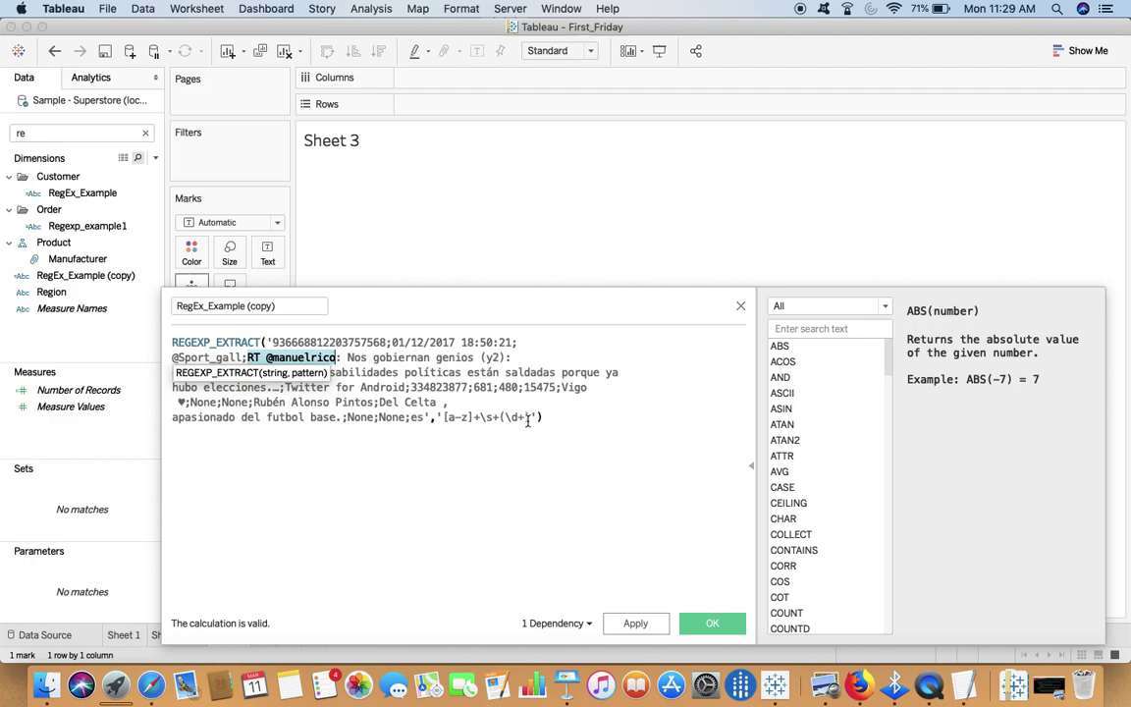
pyautogui.click(491, 417)
pyautogui.keyDown('shift'); pyautogui.click(447, 418); pyautogui.keyUp('shift')
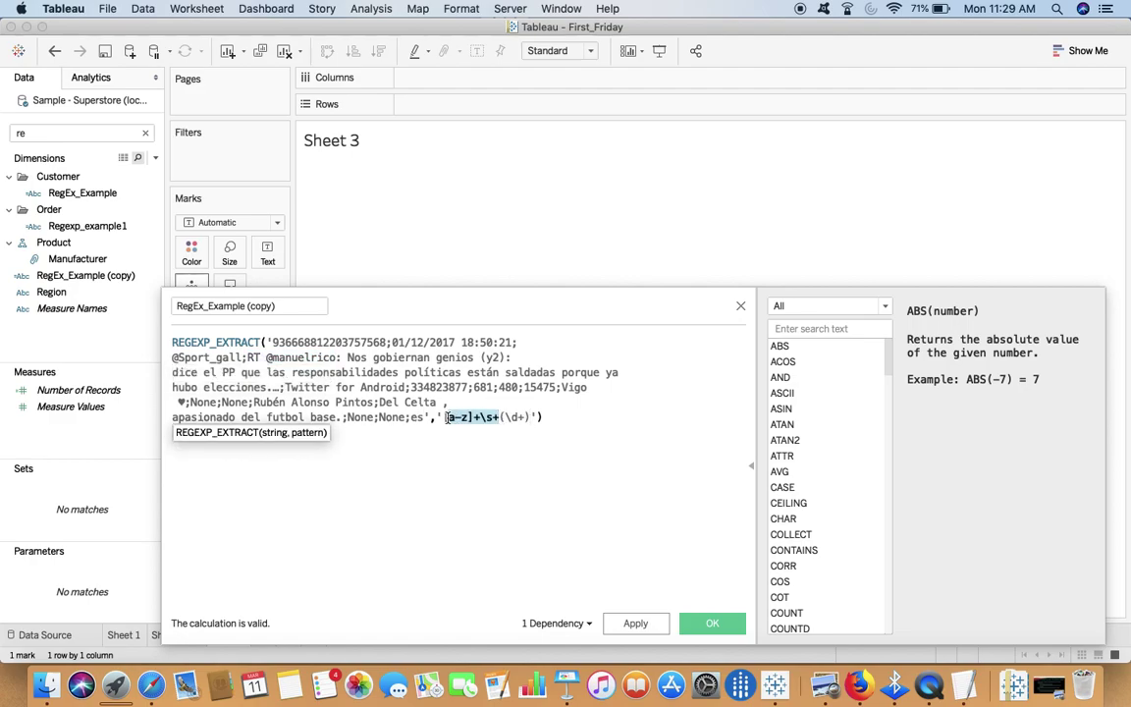
pyautogui.press('BackSpace')
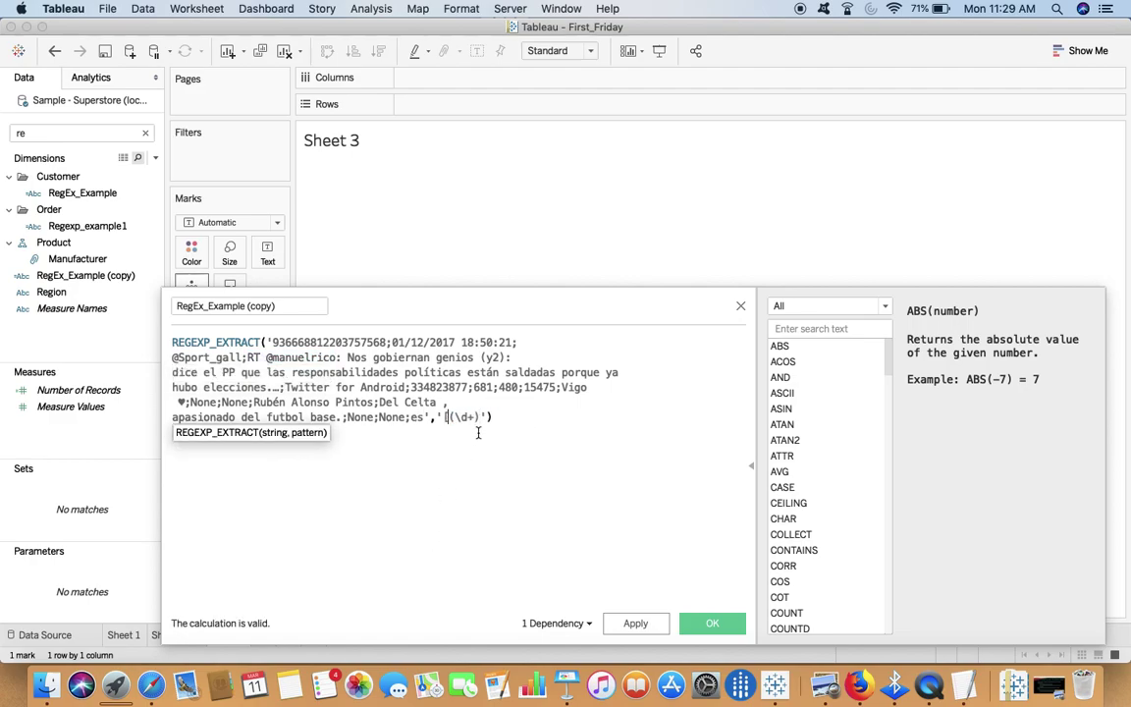
pyautogui.moveTo(479, 418); pyautogui.dragTo(447, 418)
pyautogui.press('BackSpace')
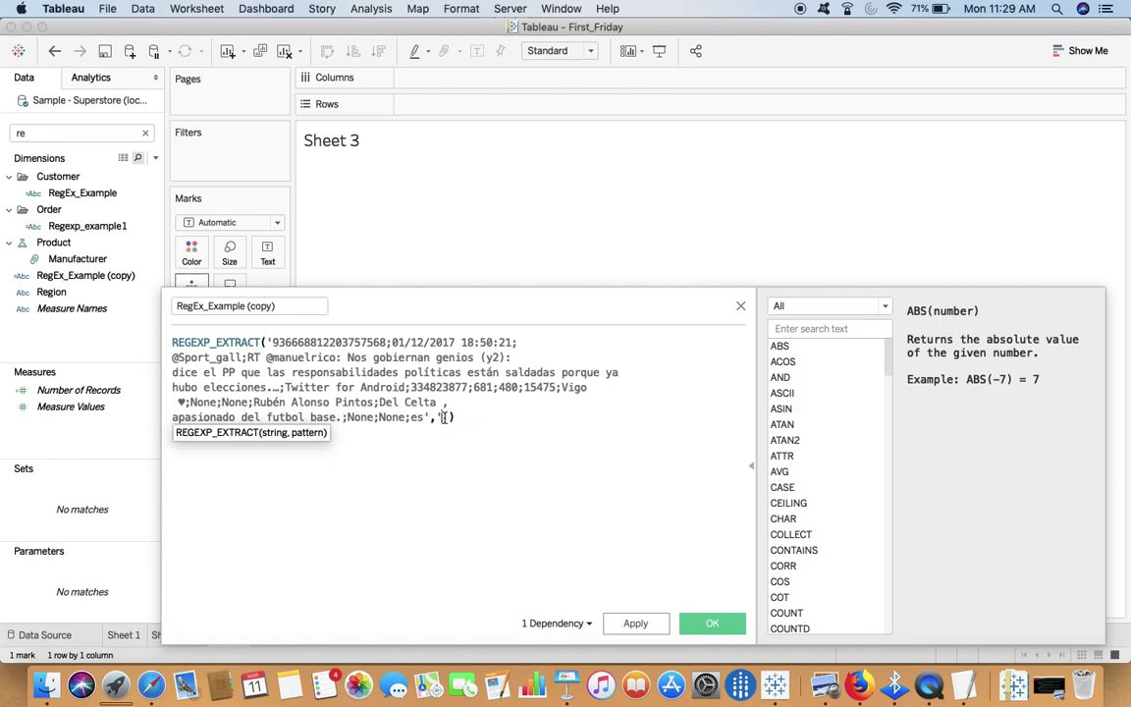
pyautogui.write('RT')
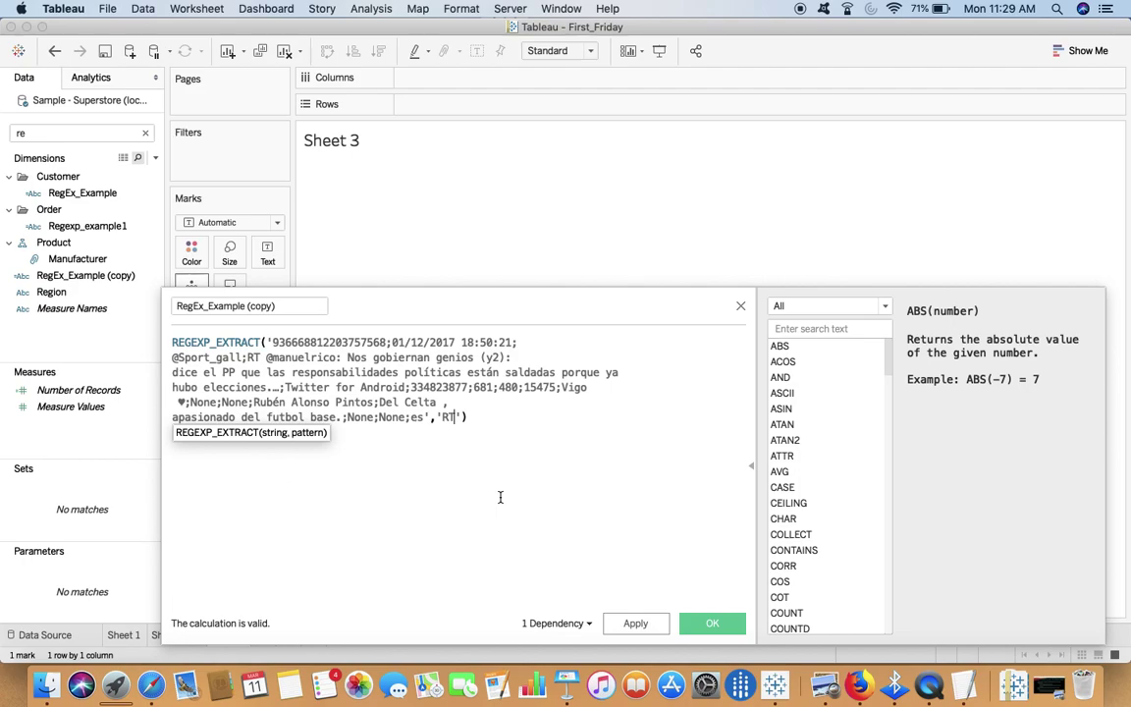
pyautogui.write('()')
pyautogui.write('\\')
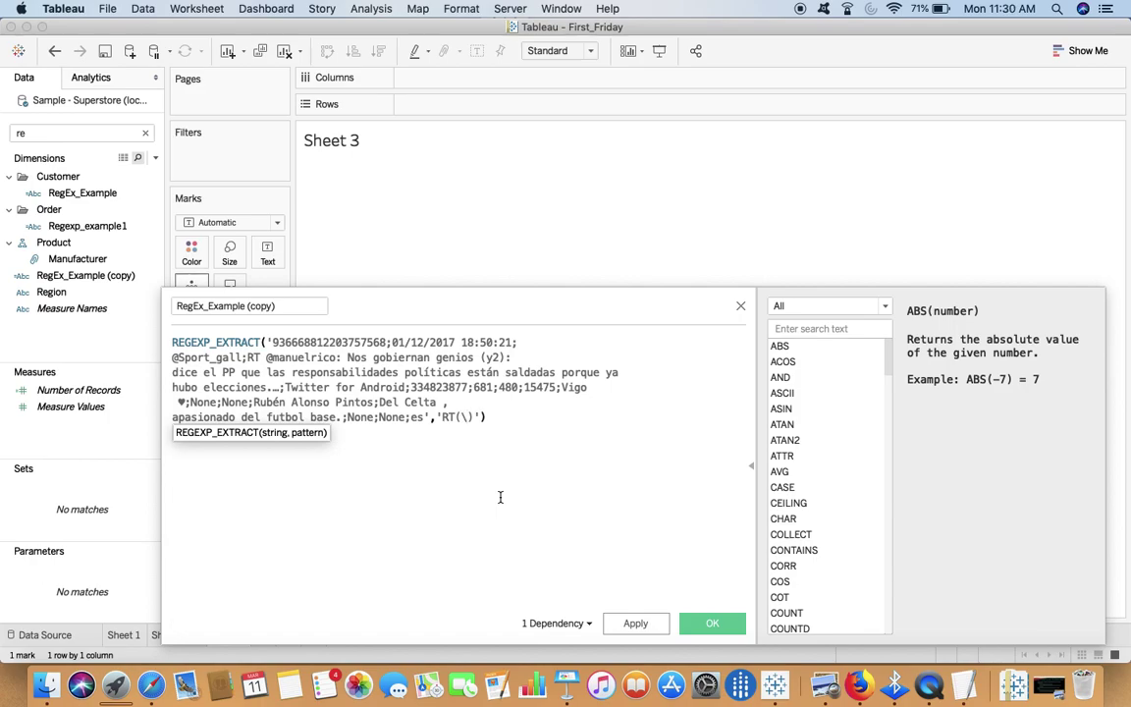
pyautogui.write('s+')
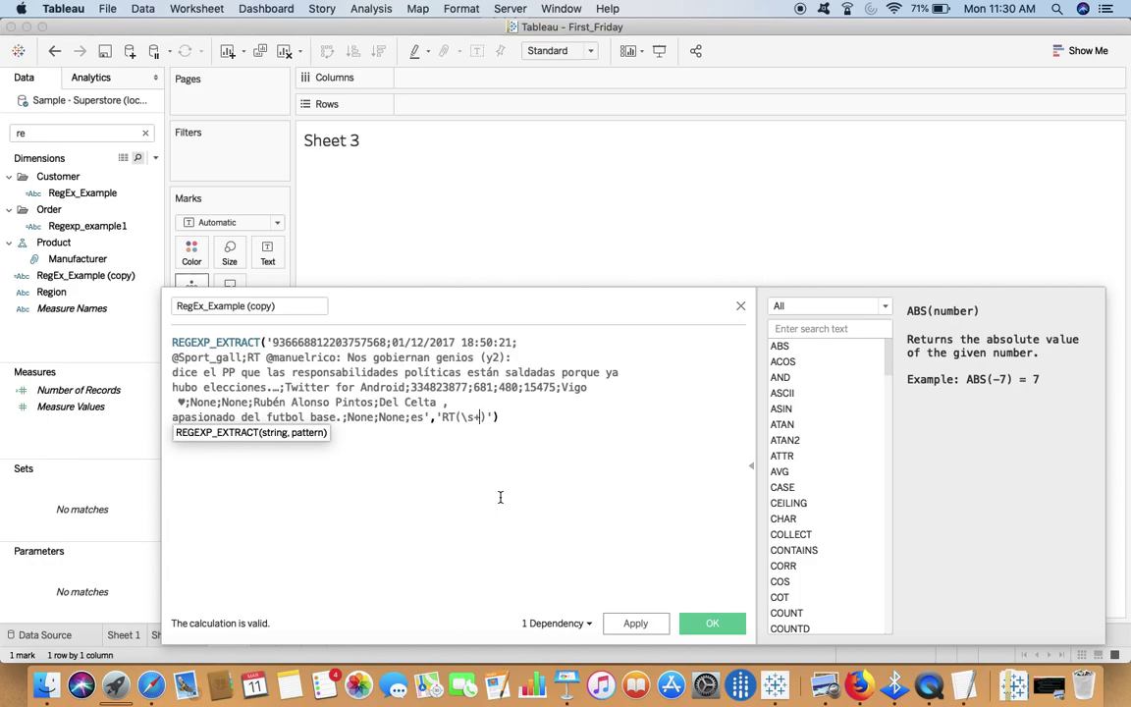
pyautogui.write('[')
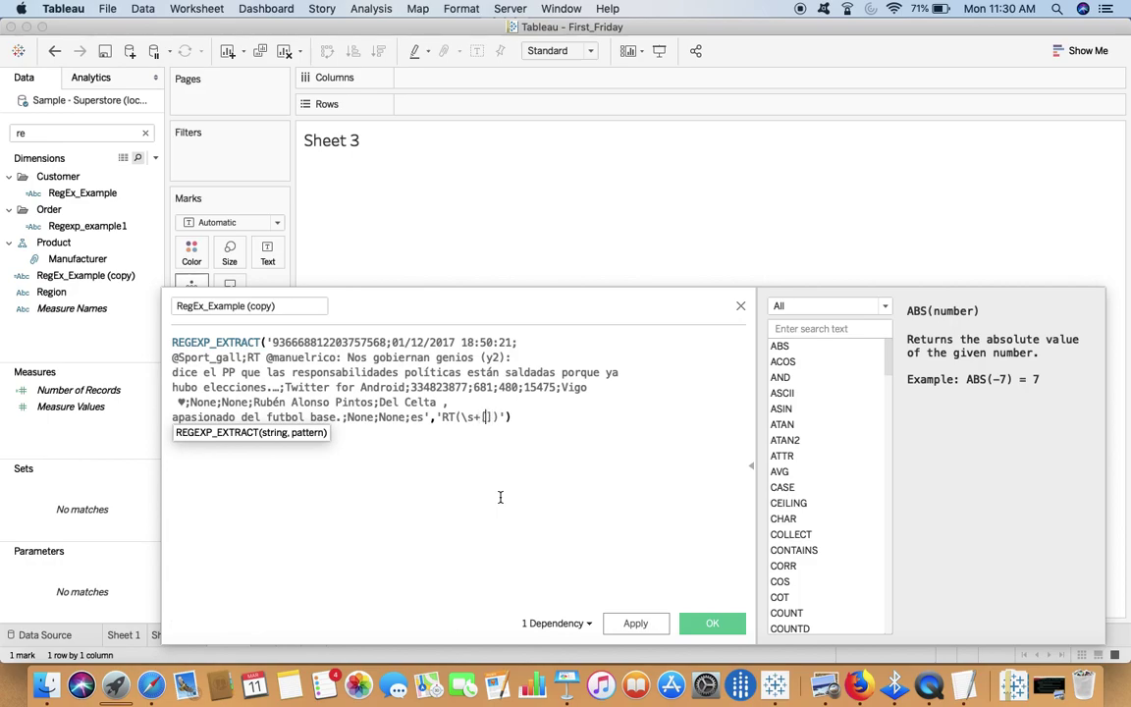
pyautogui.write('a-z')
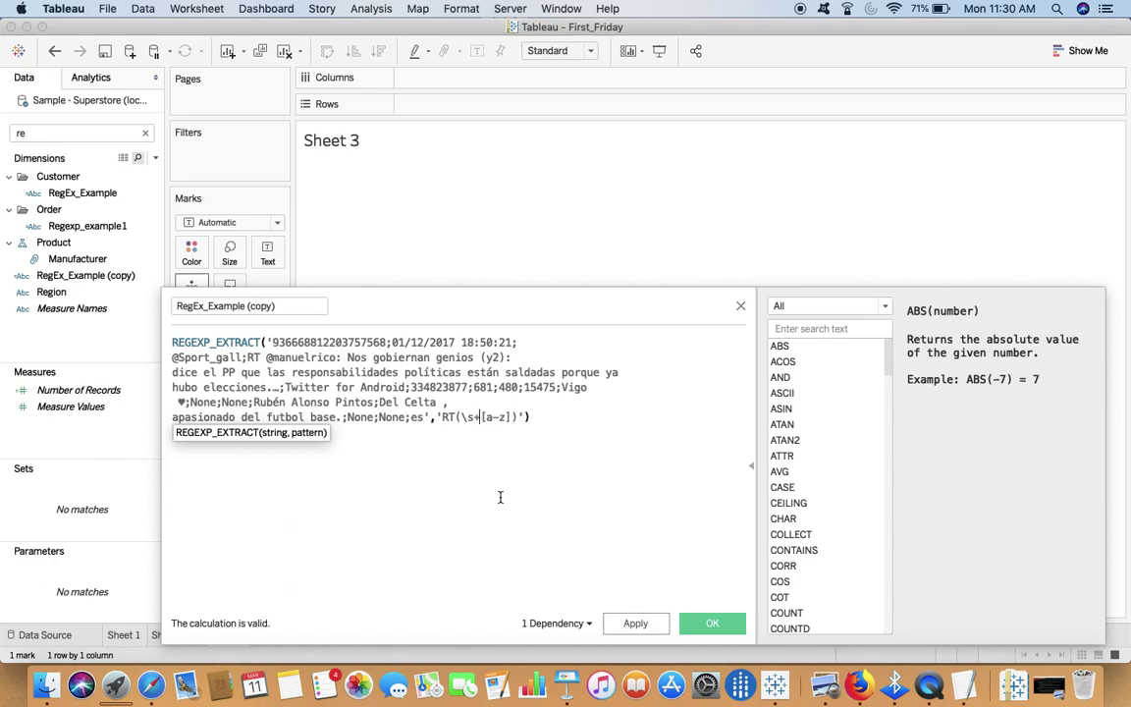
pyautogui.write('@')
pyautogui.click(523, 420)
pyautogui.write(':')
pyautogui.click(651, 625)
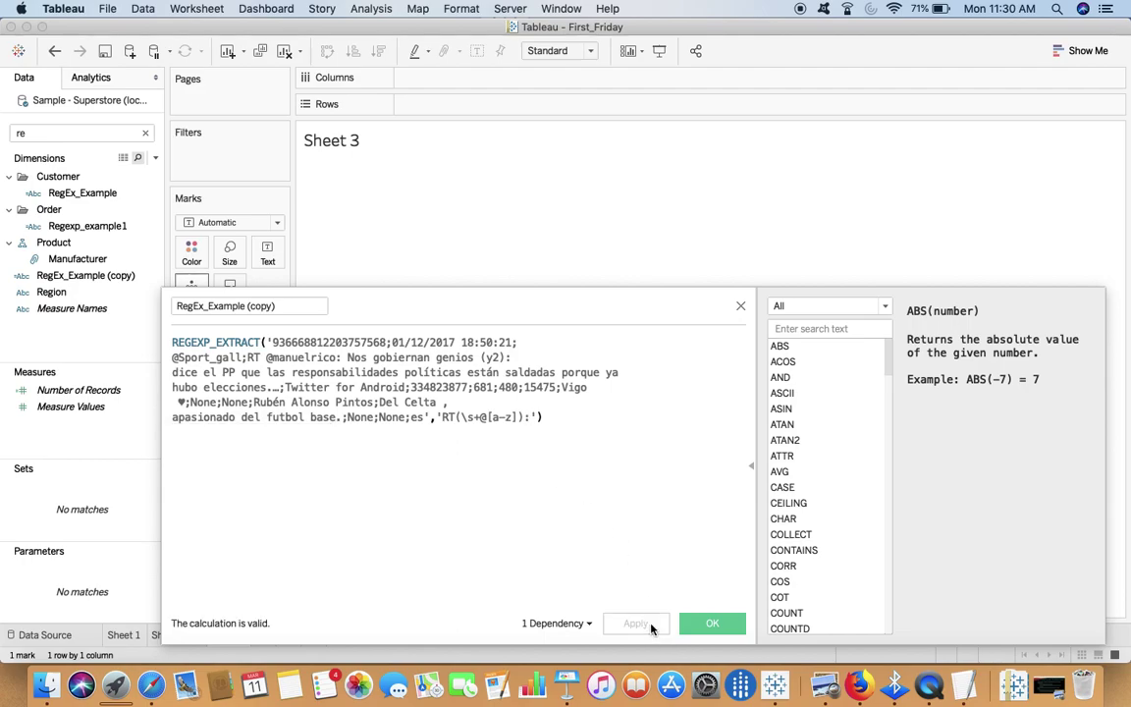
pyautogui.click(552, 486)
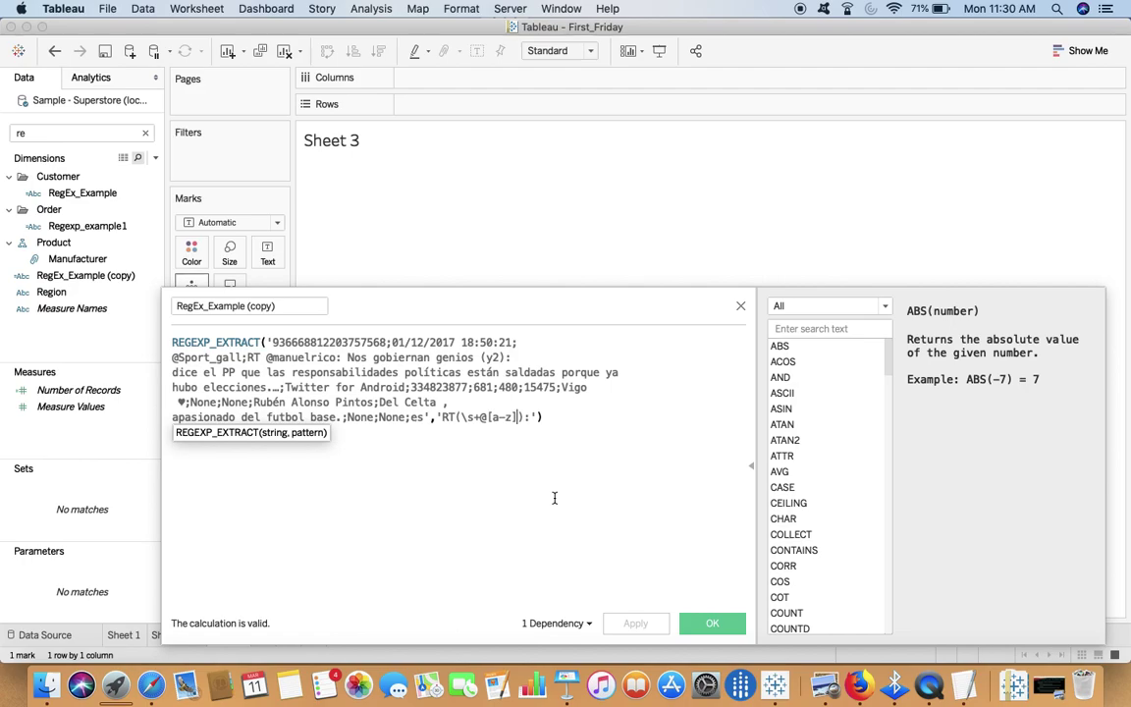
pyautogui.write('+')
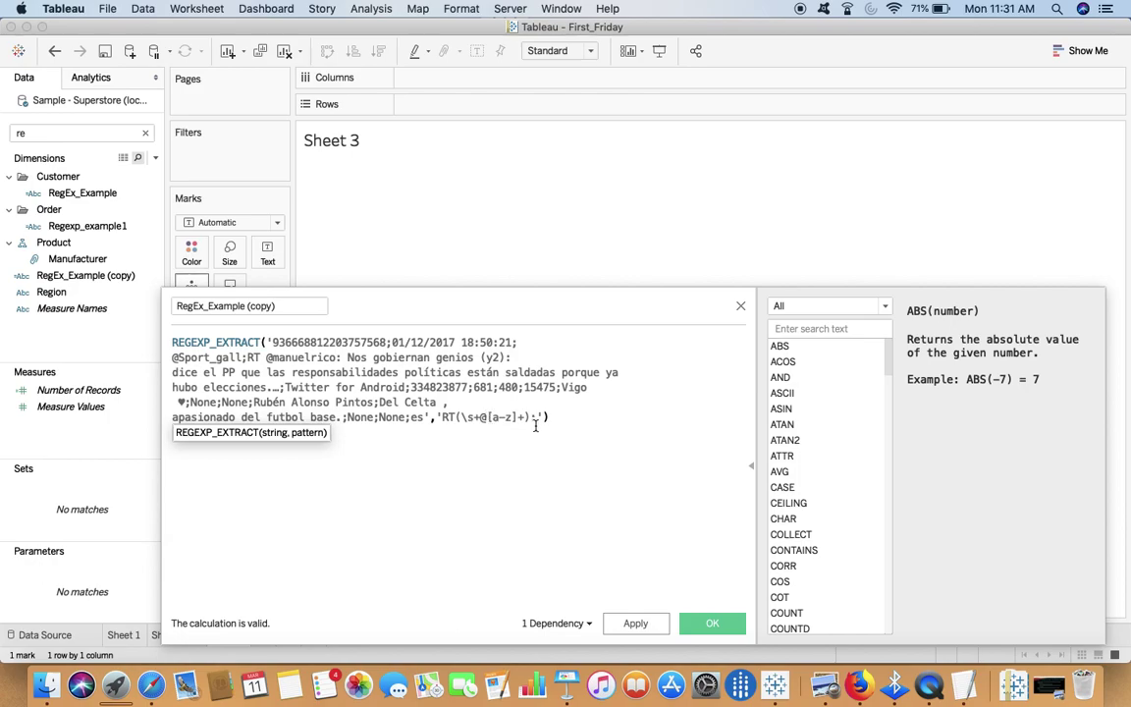
pyautogui.click(634, 623)
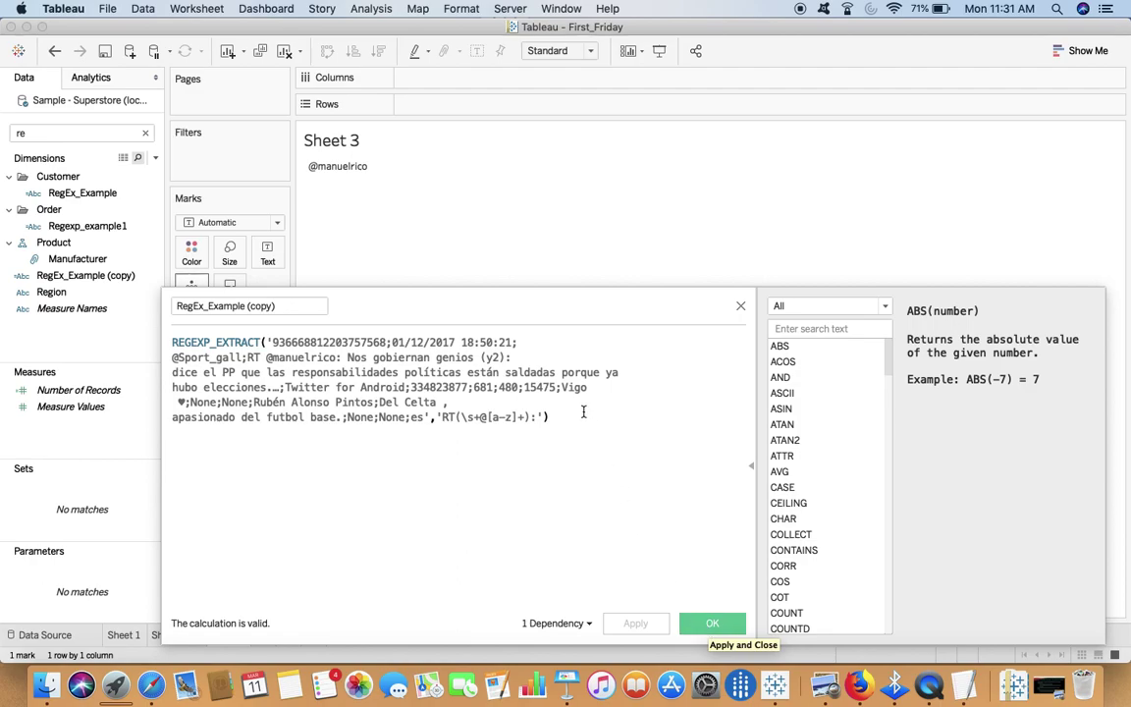
pyautogui.press('super+Tab')
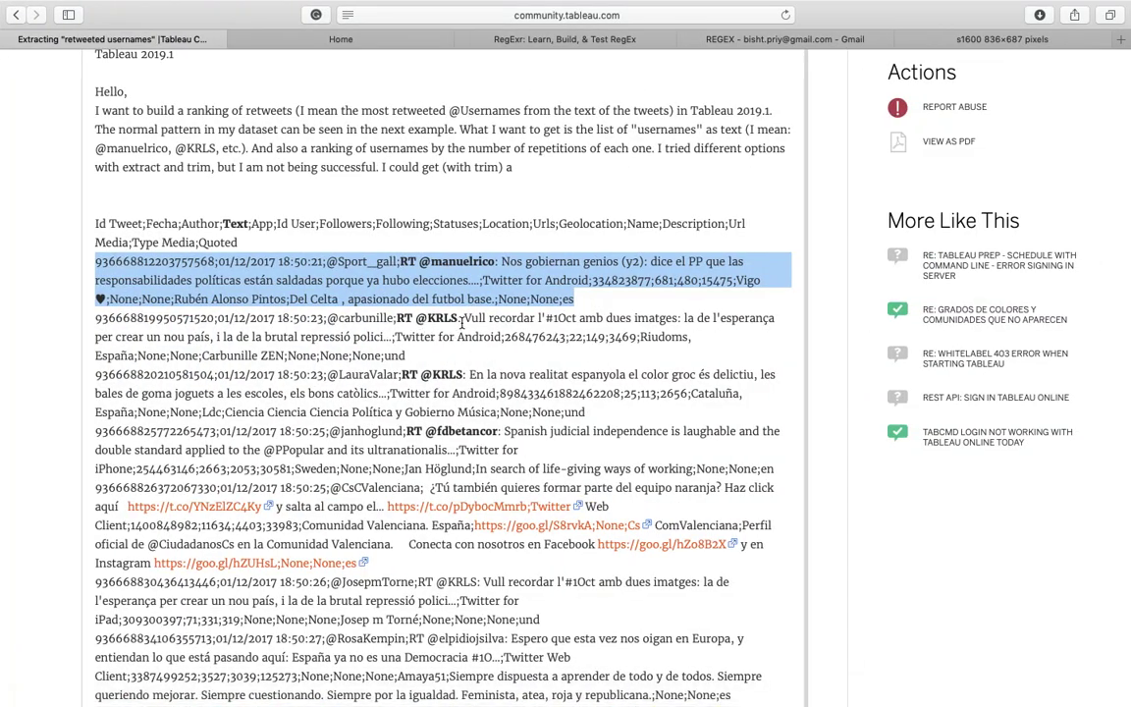
pyautogui.click(461, 324)
pyautogui.moveTo(460, 319); pyautogui.dragTo(398, 318)
pyautogui.press('super+c')
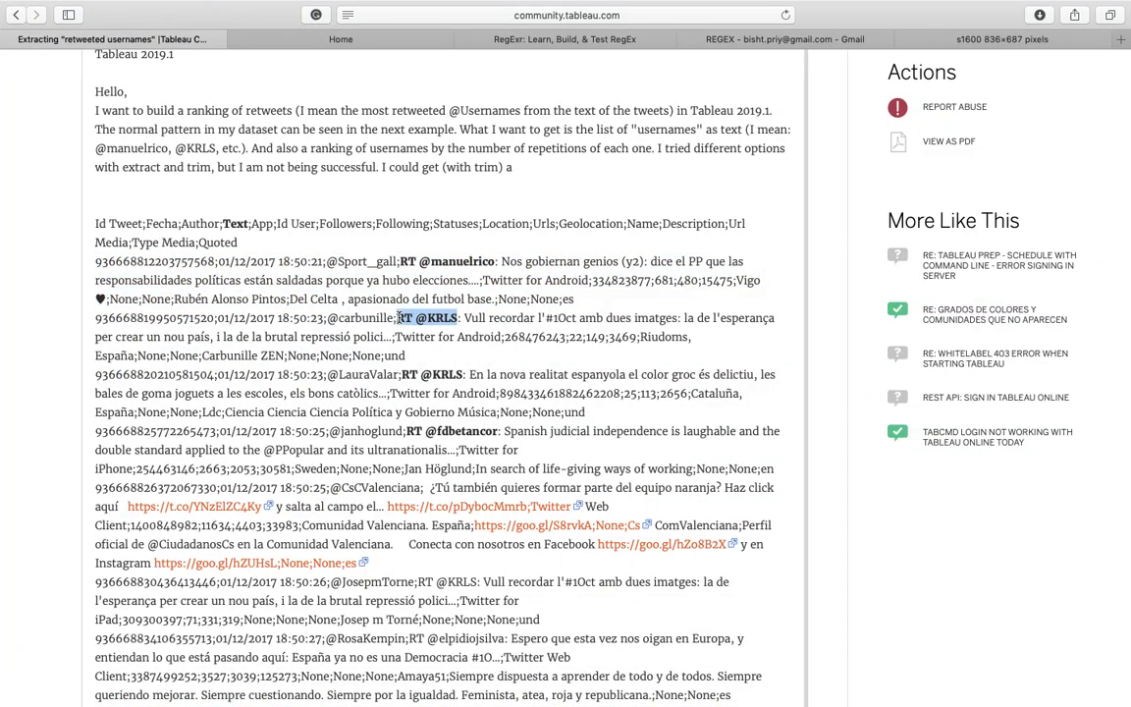
pyautogui.press('super+Tab')
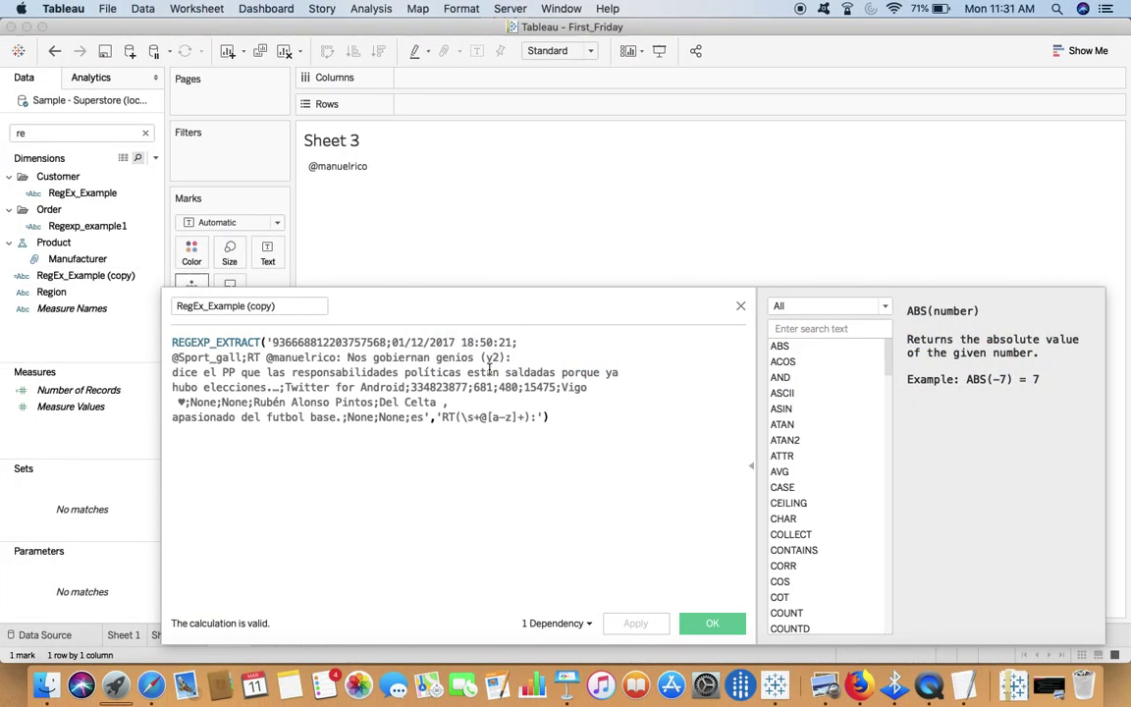
pyautogui.moveTo(336, 358); pyautogui.dragTo(274, 360)
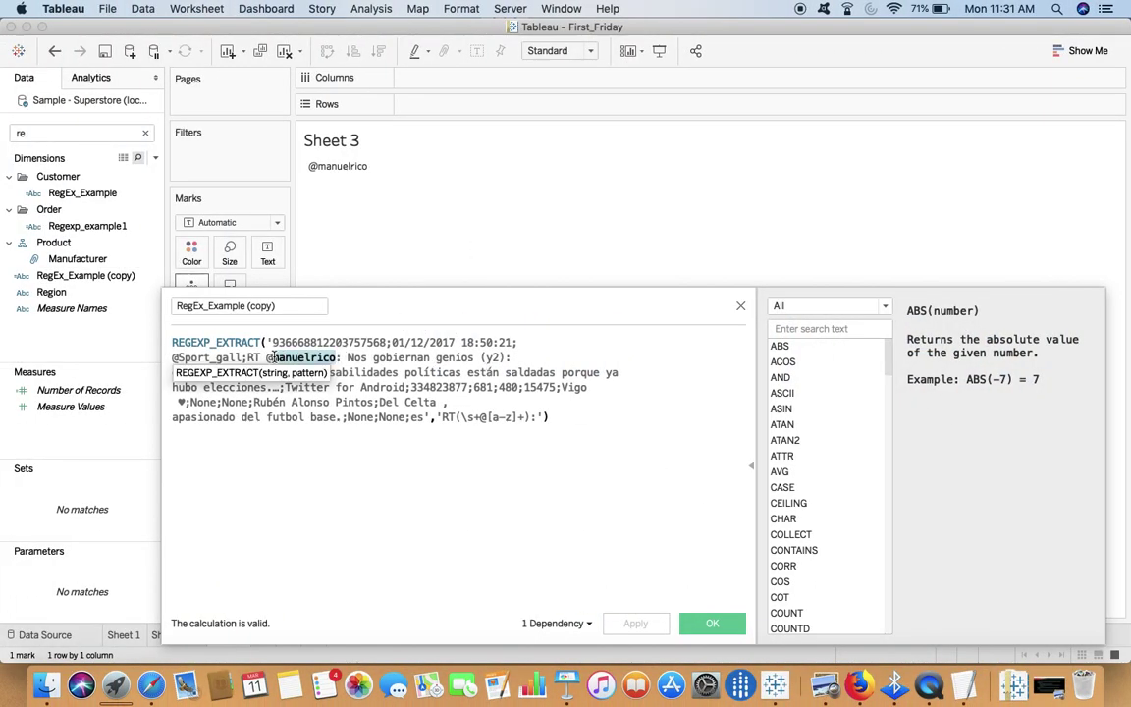
pyautogui.press('super+v')
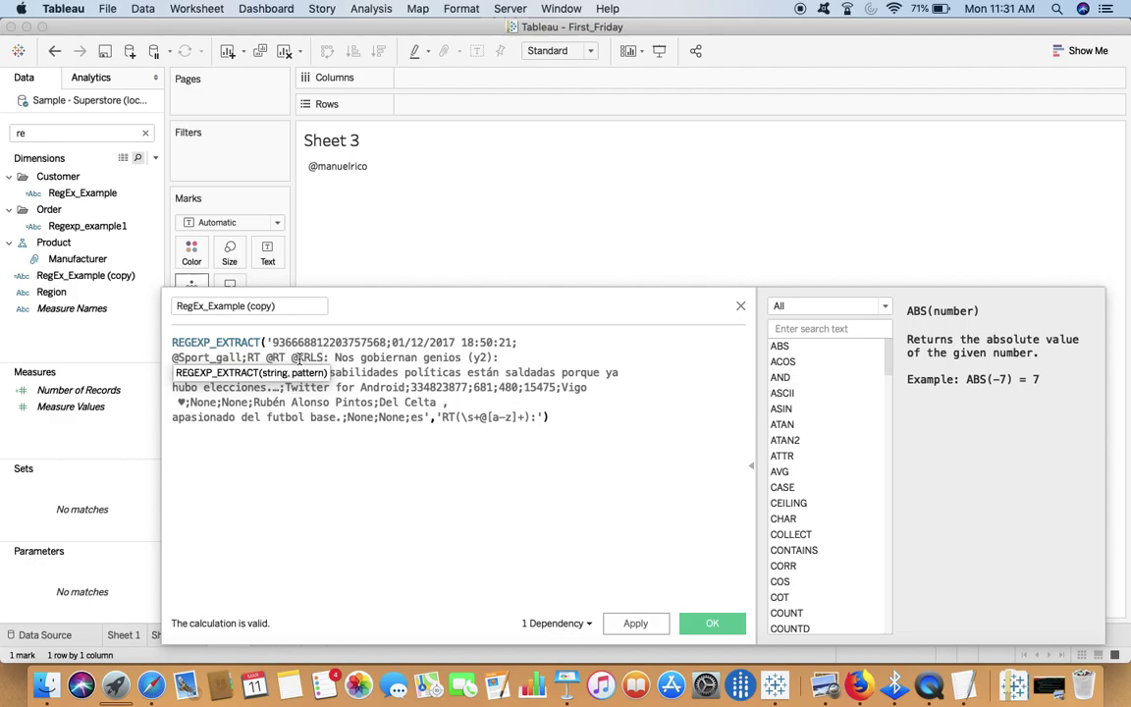
pyautogui.press('super+Tab')
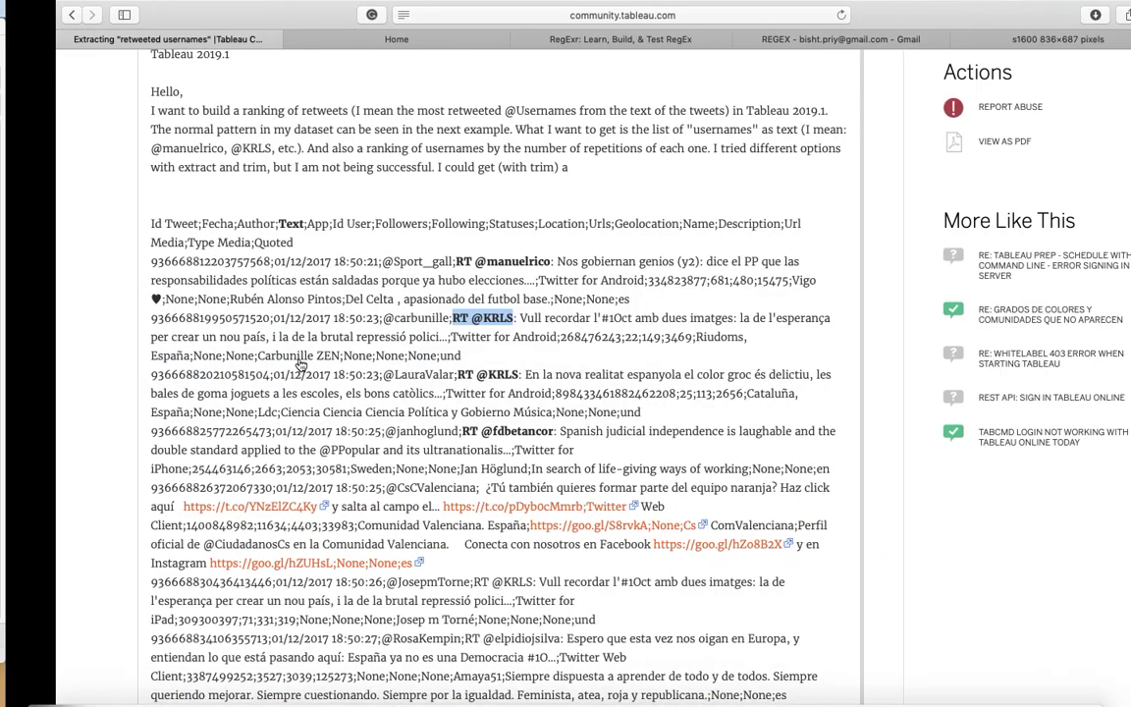
pyautogui.press('super+Tab')
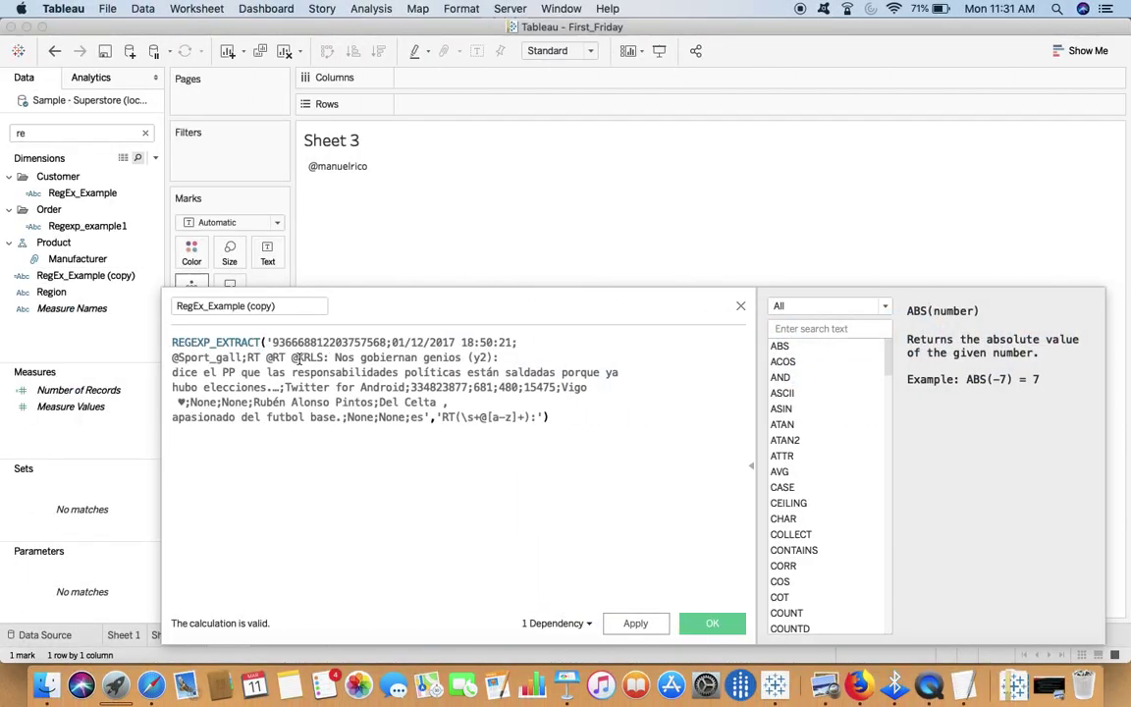
pyautogui.click(271, 358)
pyautogui.press('BackSpace')
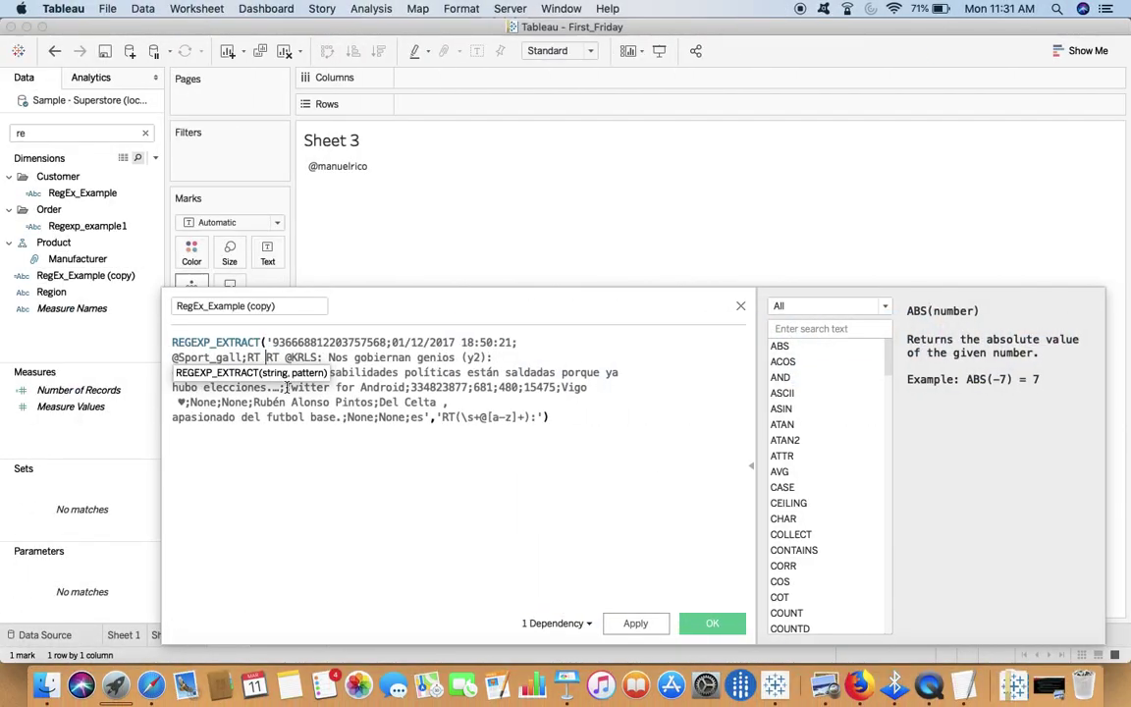
pyautogui.click(633, 623)
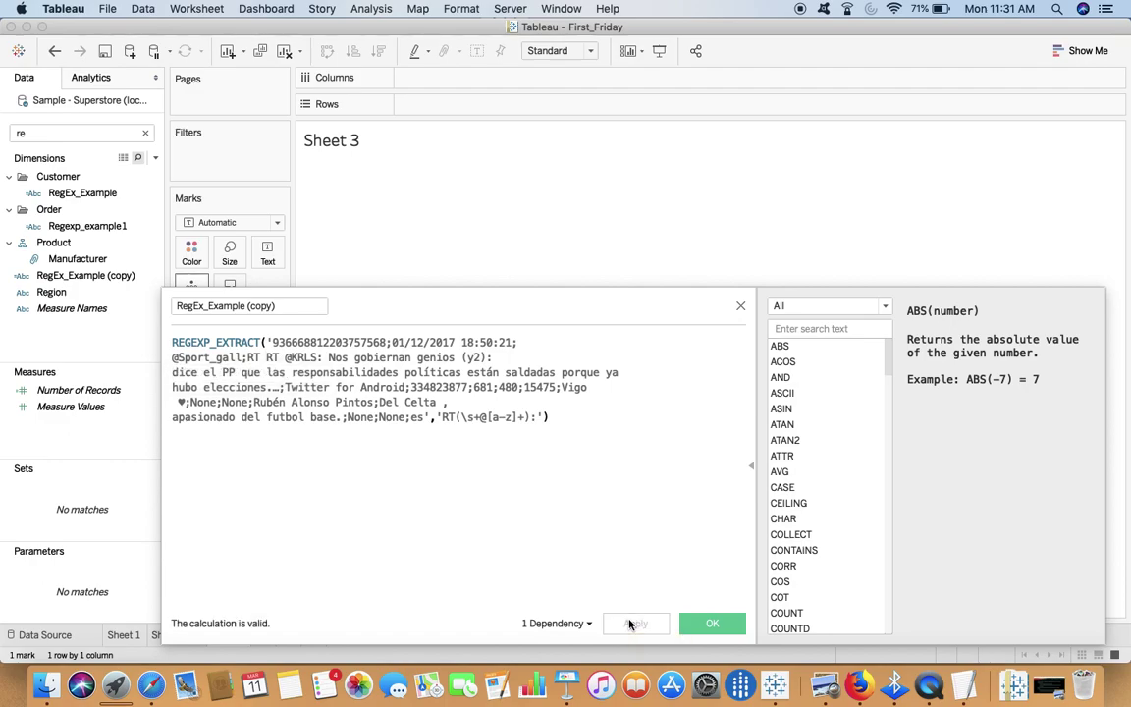
pyautogui.click(511, 416)
pyautogui.write('+)')
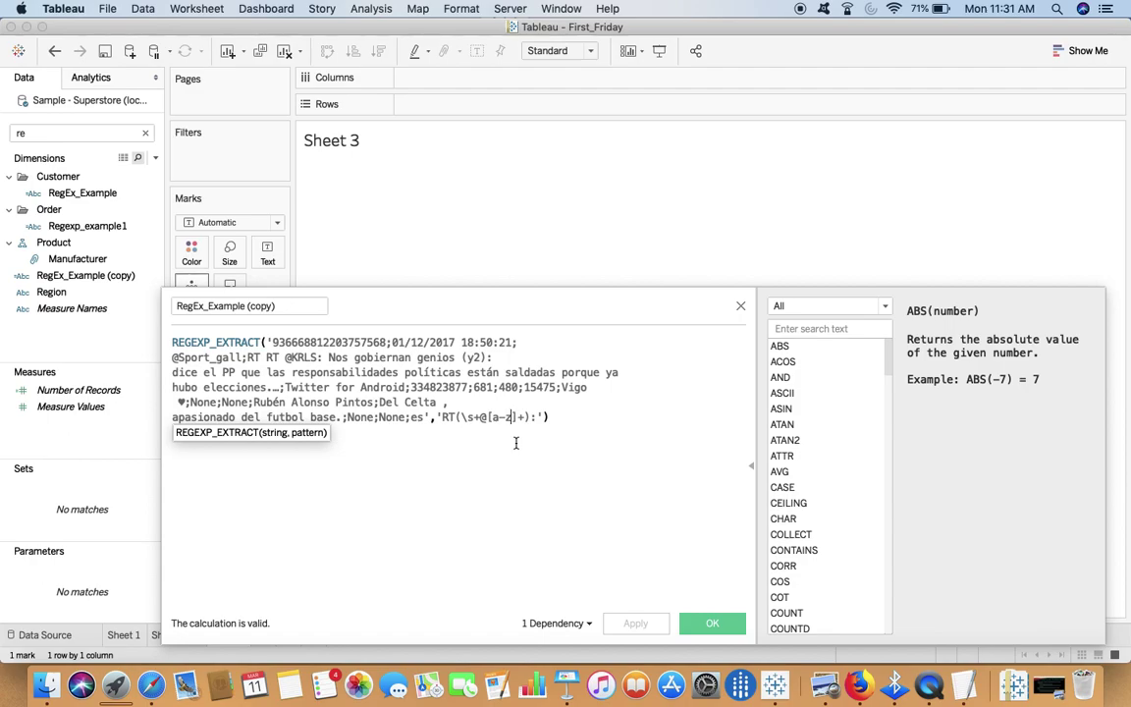
pyautogui.write('A-Z')
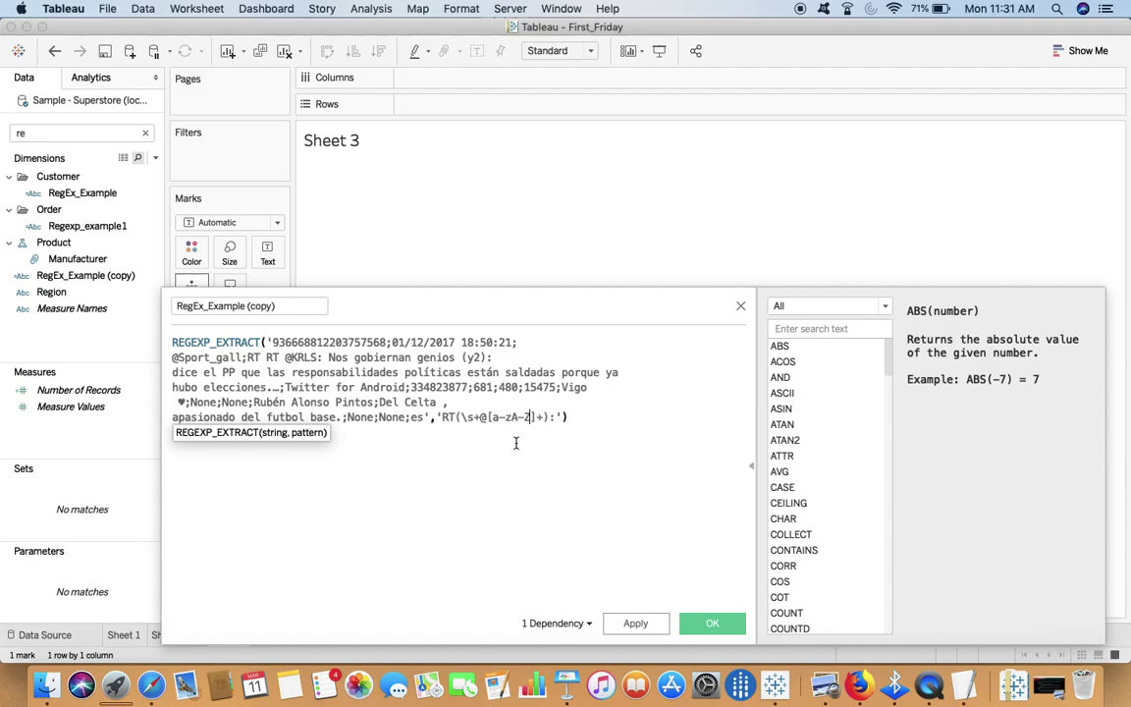
pyautogui.click(648, 627)
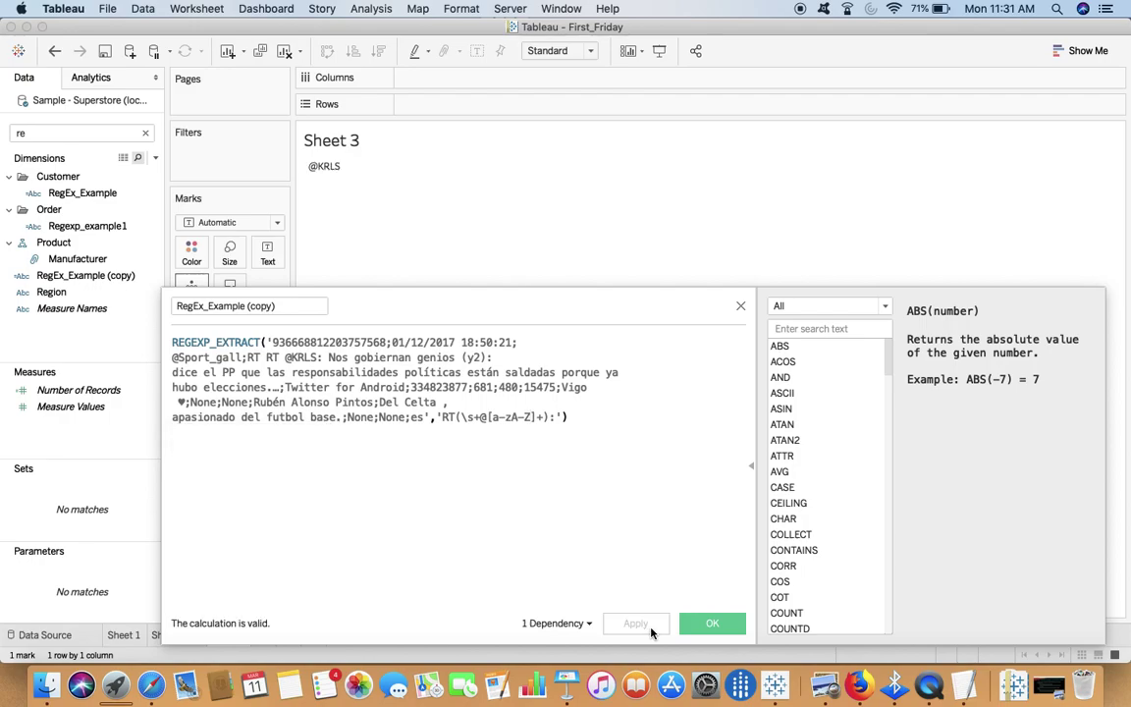
# Move between the forum and Tableau, selecting the old 're' field-search text, then return to the thread
pyautogui.press('super+Tab')
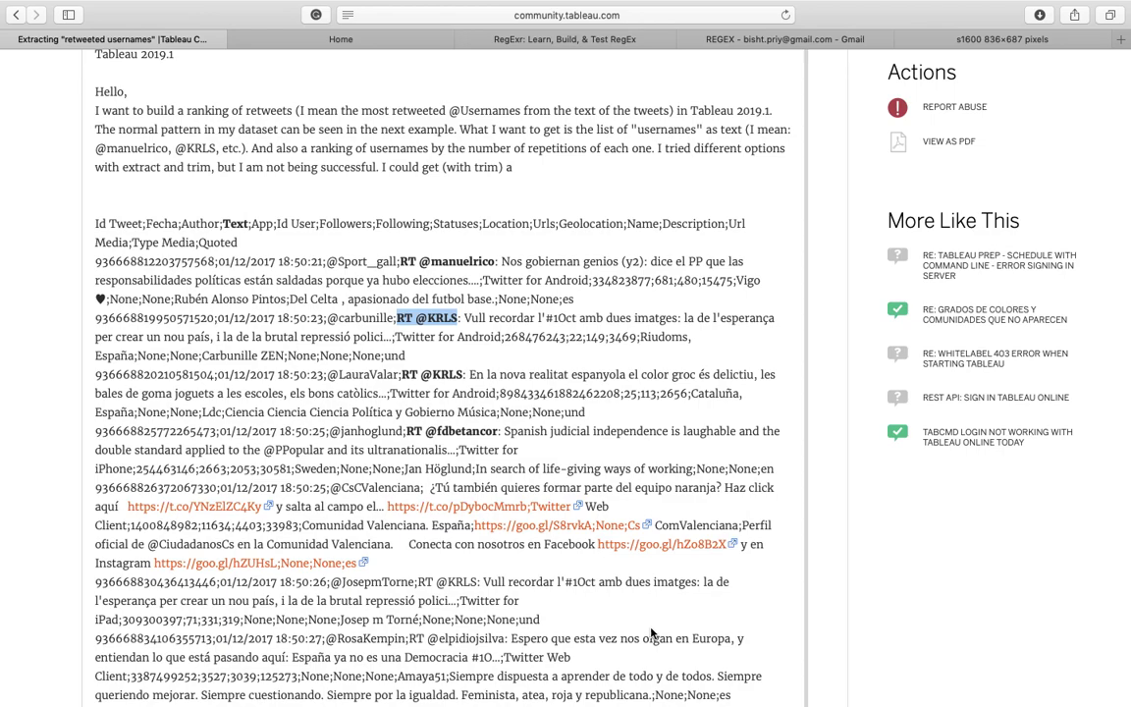
pyautogui.press('super+Tab')
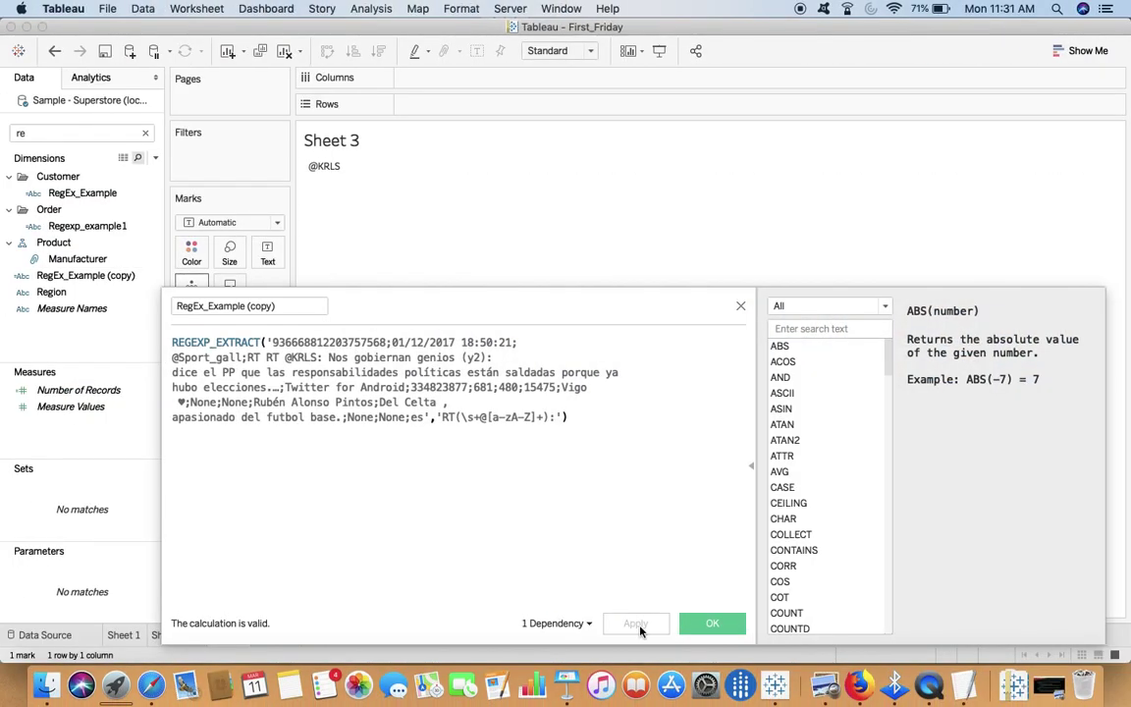
pyautogui.press('super+Tab')
pyautogui.press('super+Tab')
pyautogui.doubleClick(43, 129)
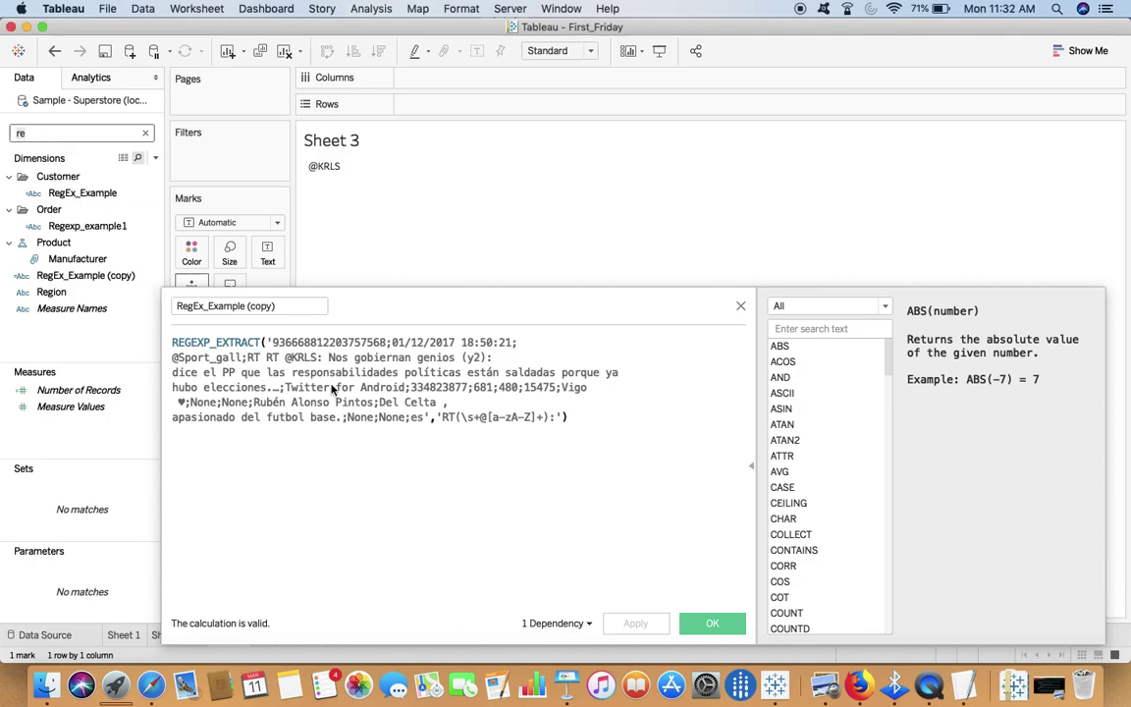
pyautogui.hotkey('ctrl', 'Right')
# Select the reply's REGEXP_EXTRACT([Text], 'RT(\s+@[a-zA-Z]+):') formula in the thread and return to Tableau
pyautogui.scroll(-15, 383, 500)
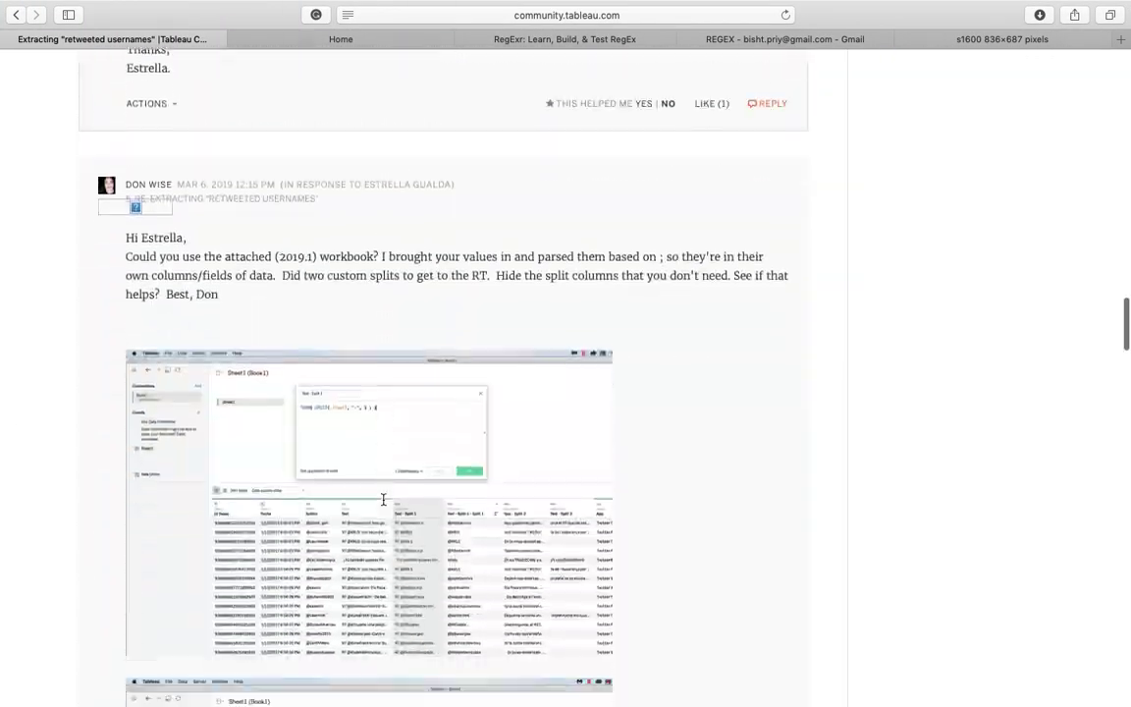
pyautogui.scroll(-15, 383, 500)
pyautogui.scroll(3, 382, 505)
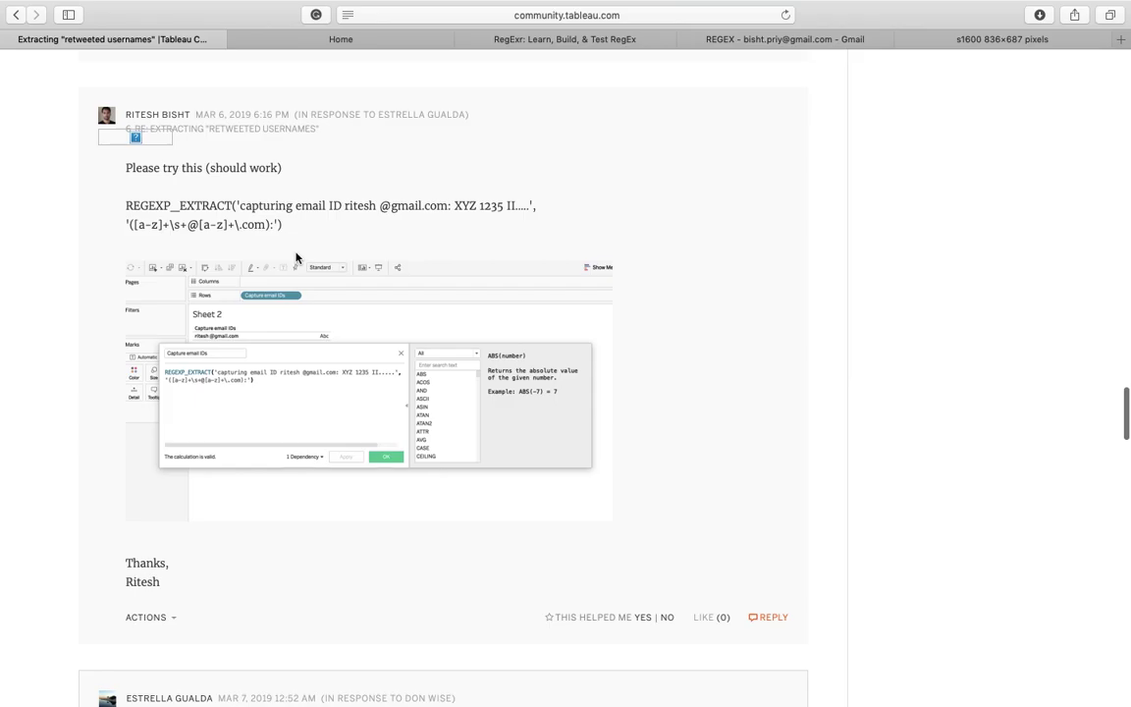
pyautogui.scroll(-20, 297, 263)
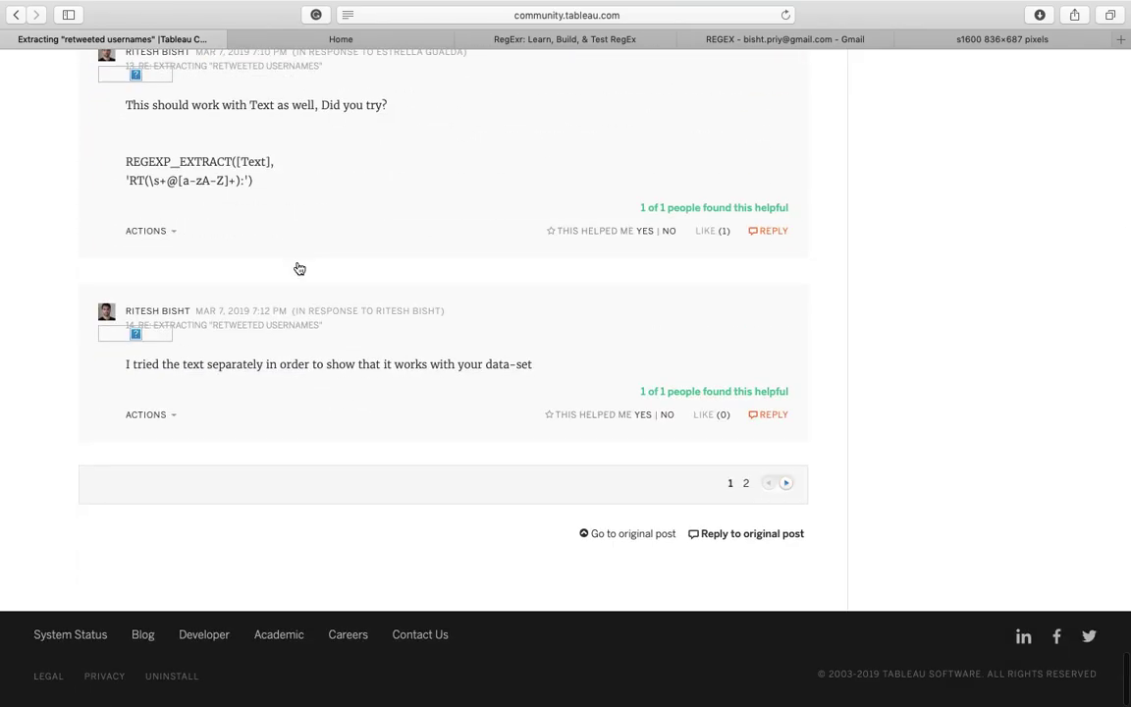
pyautogui.scroll(2, 298, 267)
pyautogui.moveTo(268, 254); pyautogui.dragTo(123, 224)
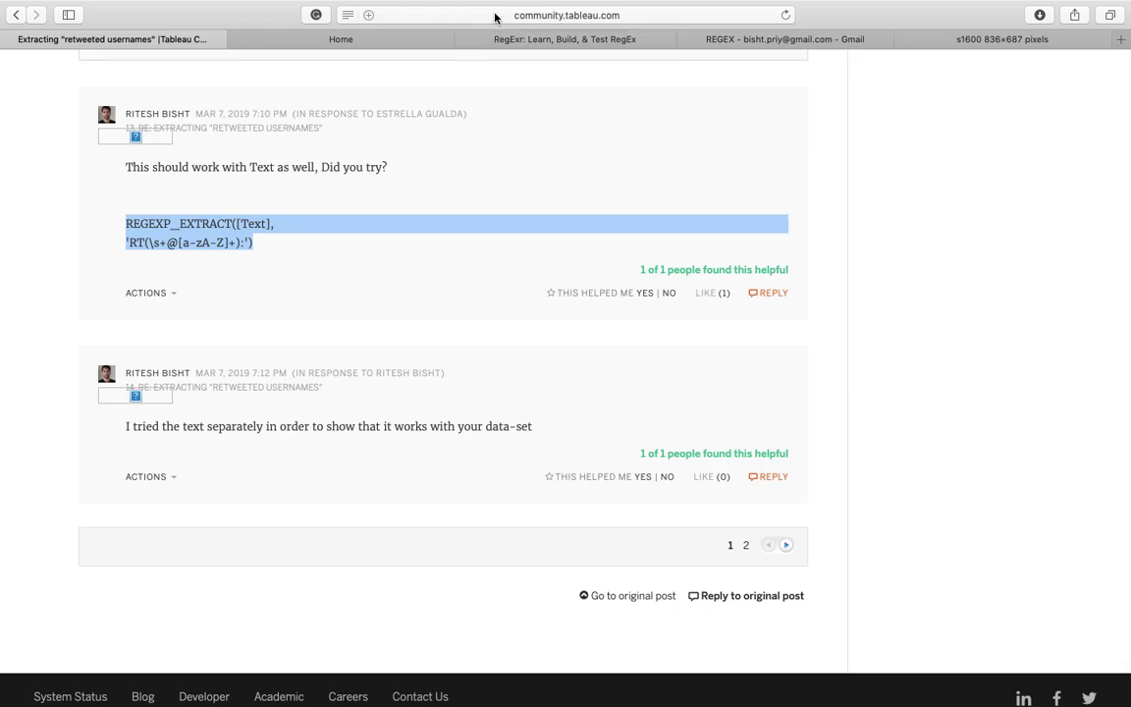
pyautogui.press('super+Tab')
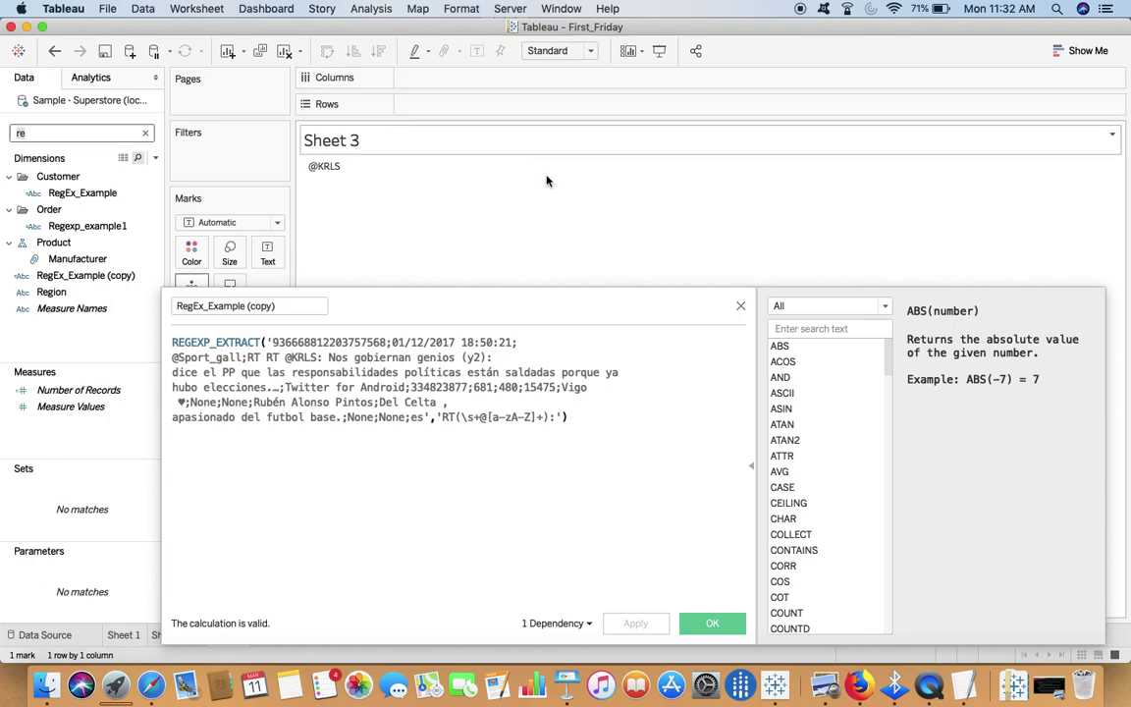
# Delete the quoted sample tweet and its quotes from the first argument, typing PROD instead
pyautogui.click(424, 417)
pyautogui.moveTo(424, 417); pyautogui.dragTo(276, 345)
pyautogui.press('BackSpace')
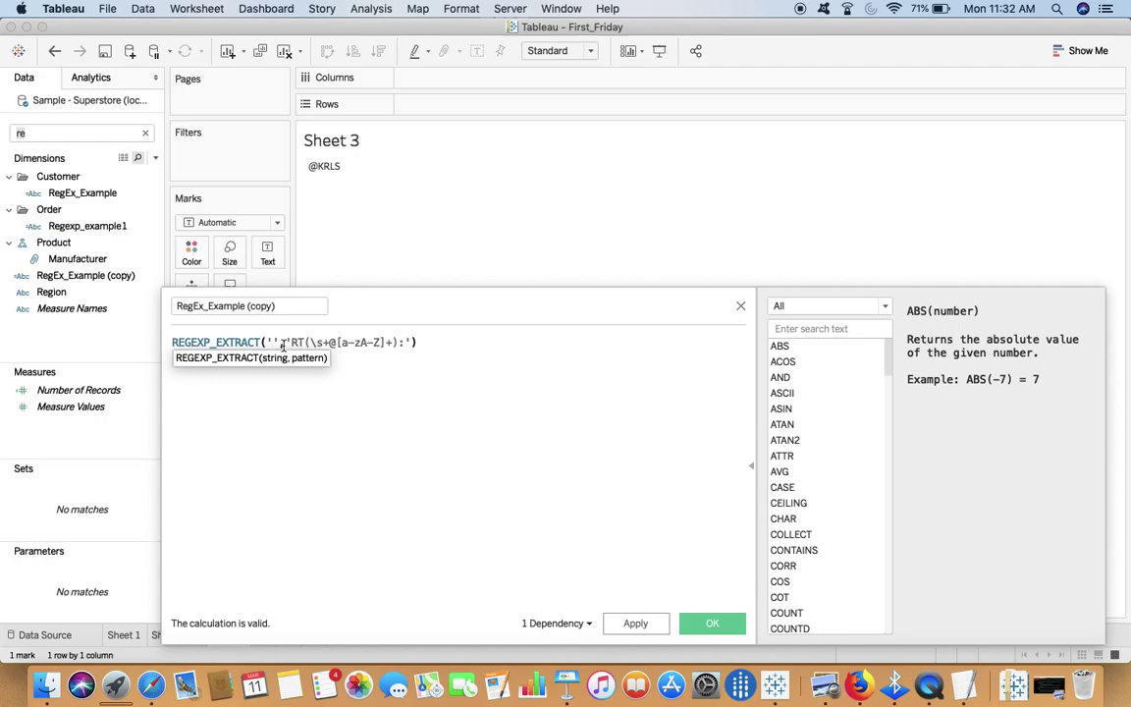
pyautogui.press('BackSpace')
pyautogui.press('BackSpace')
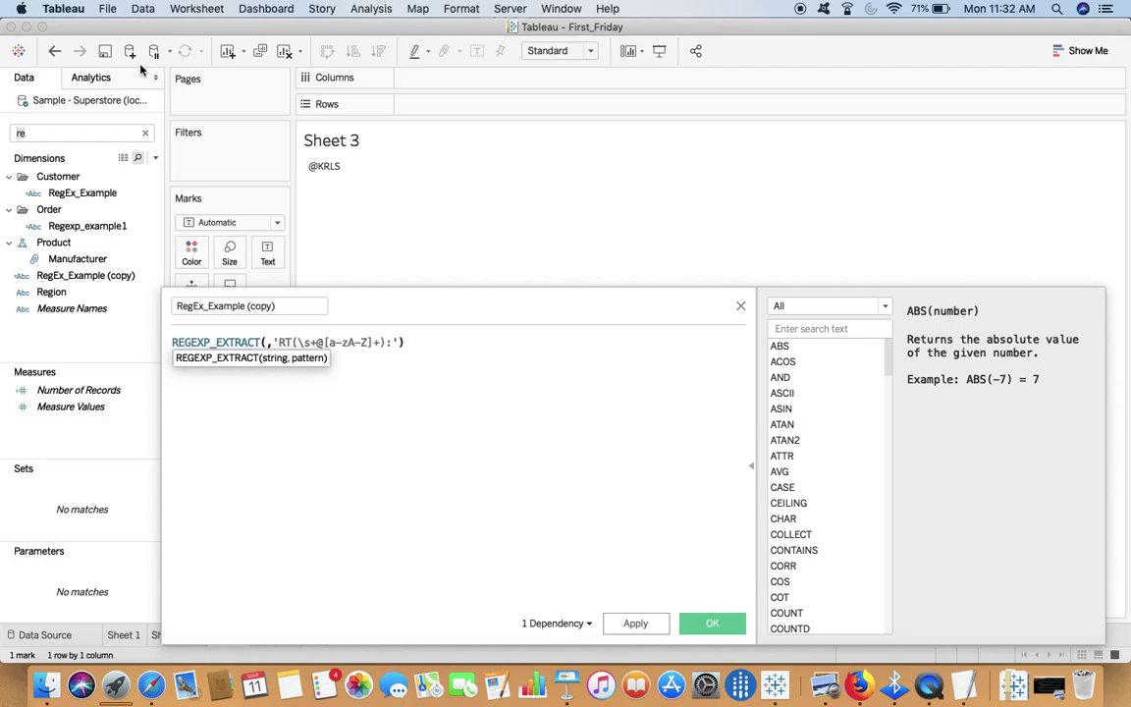
pyautogui.write('PROD')
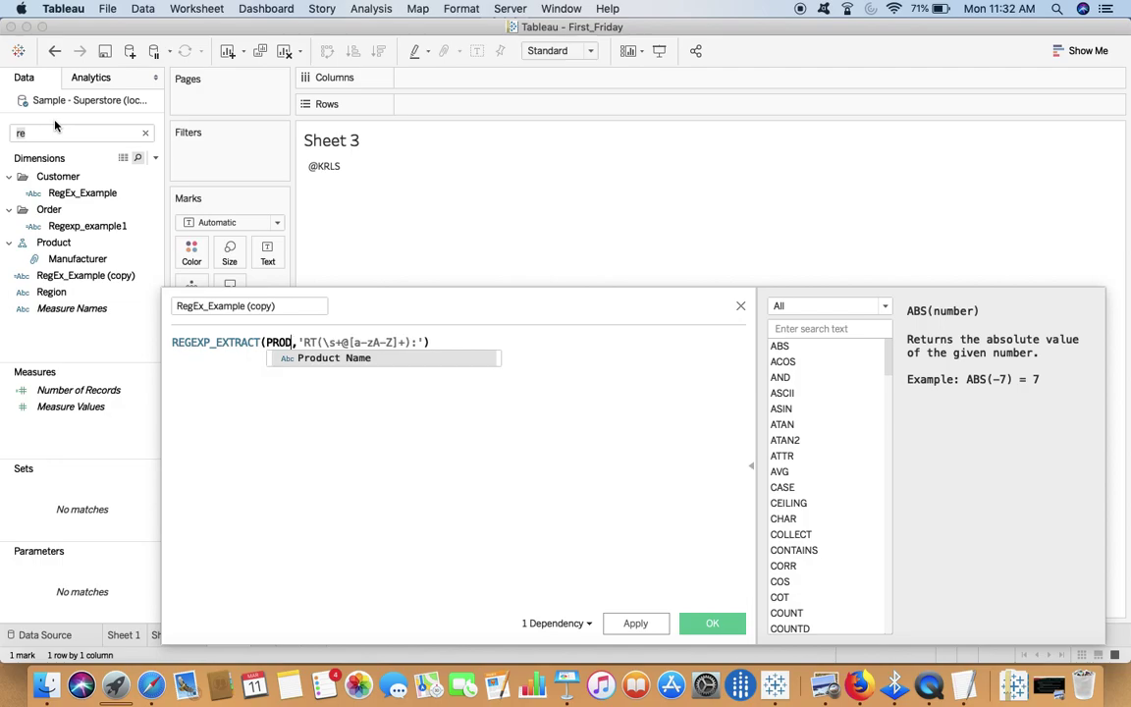
# Search the Data pane for PROD, drop [Product Name] into the first argument, and click OK
pyautogui.click(74, 243)
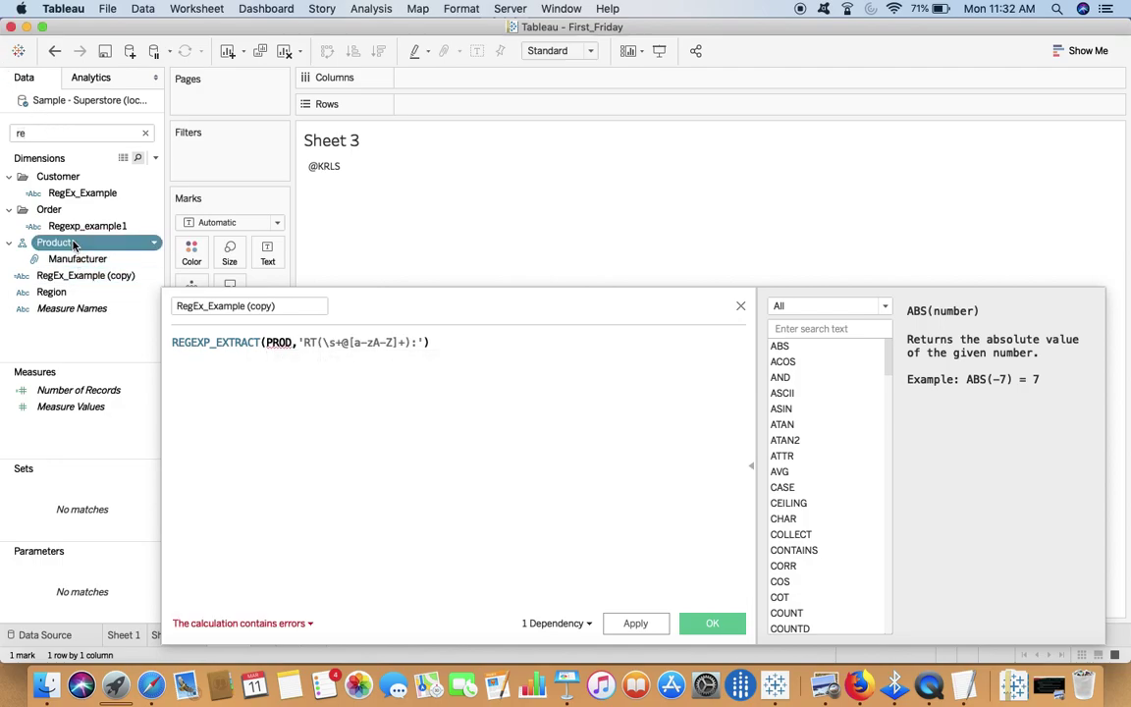
pyautogui.click(40, 133)
pyautogui.press('BackSpace')
pyautogui.press('BackSpace')
pyautogui.write('PROD')
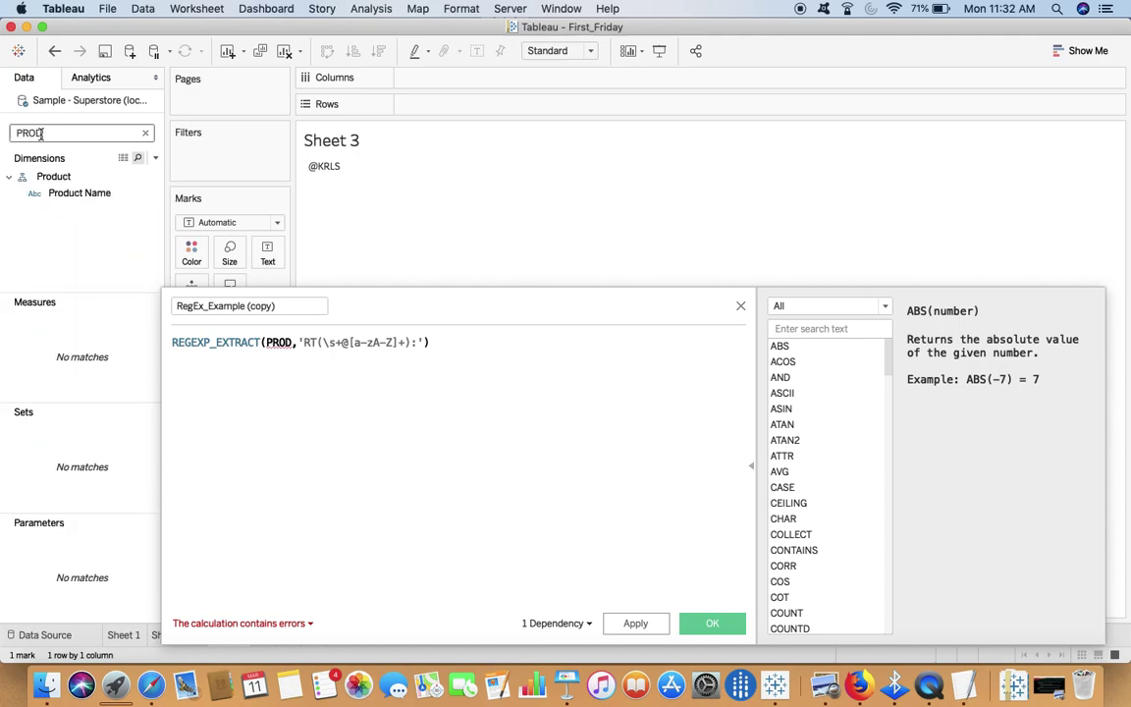
pyautogui.click(67, 194)
pyautogui.moveTo(67, 193); pyautogui.dragTo(284, 346)
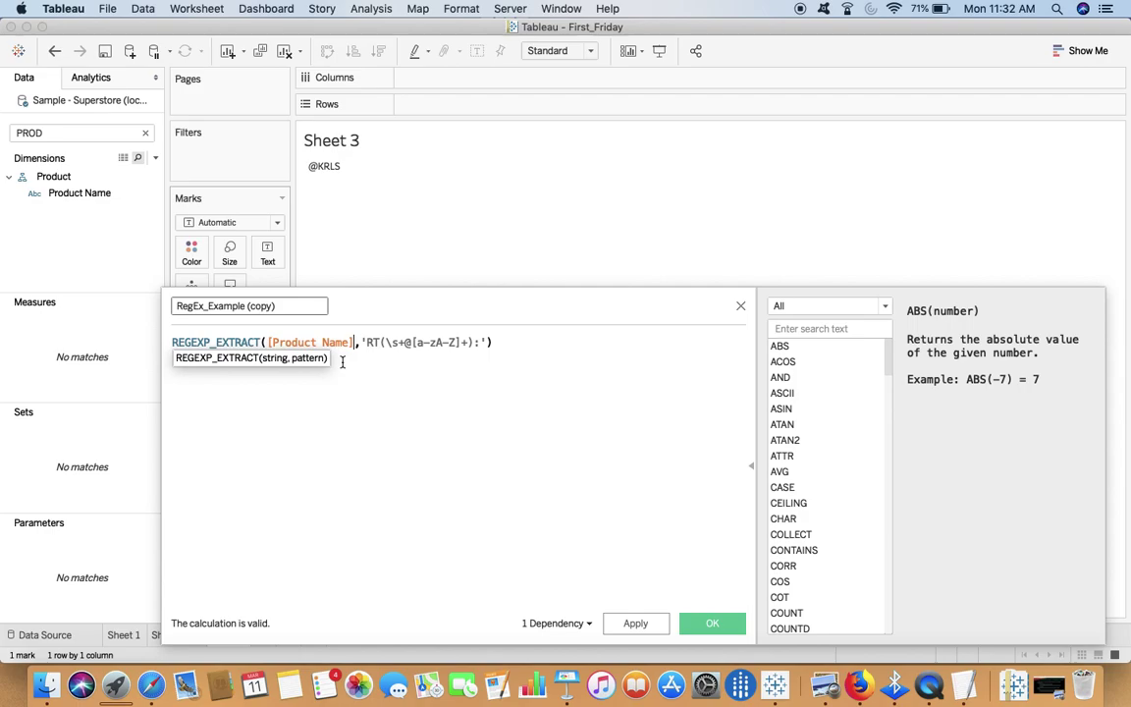
pyautogui.click(353, 372)
pyautogui.click(715, 634)
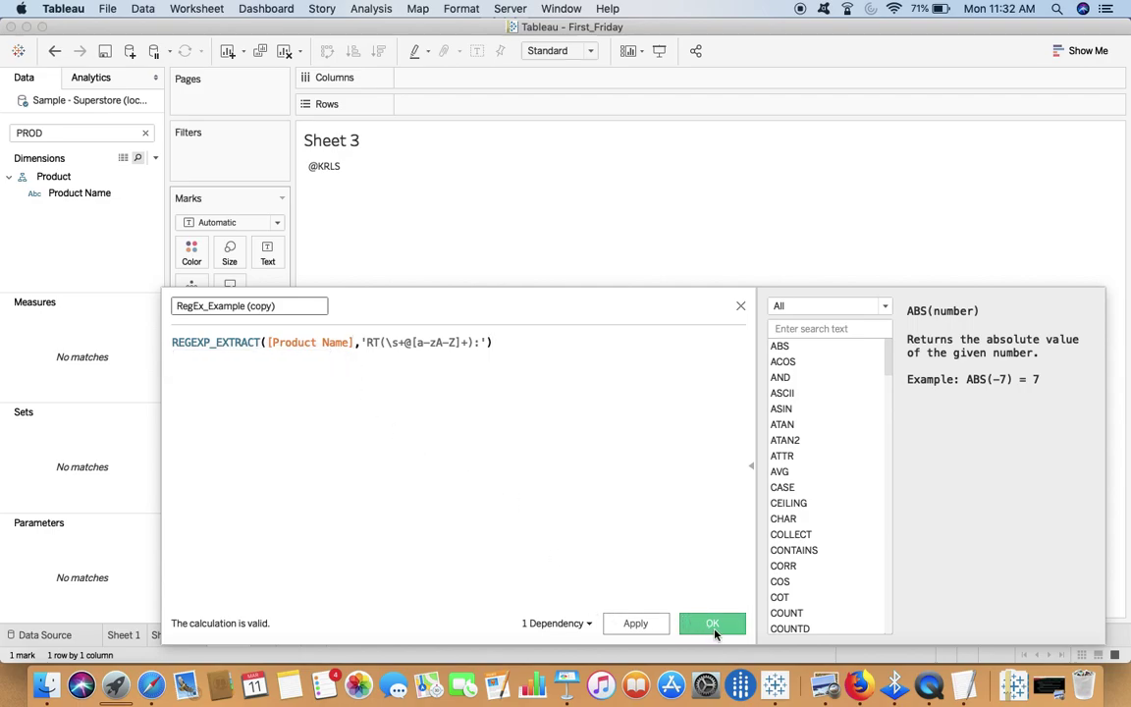
# Put Product Name and RegEx_Example (copy) on Rows, widen the names column, and clear the PROD search
pyautogui.moveTo(65, 193); pyautogui.dragTo(440, 111)
pyautogui.moveTo(236, 321); pyautogui.dragTo(580, 109)
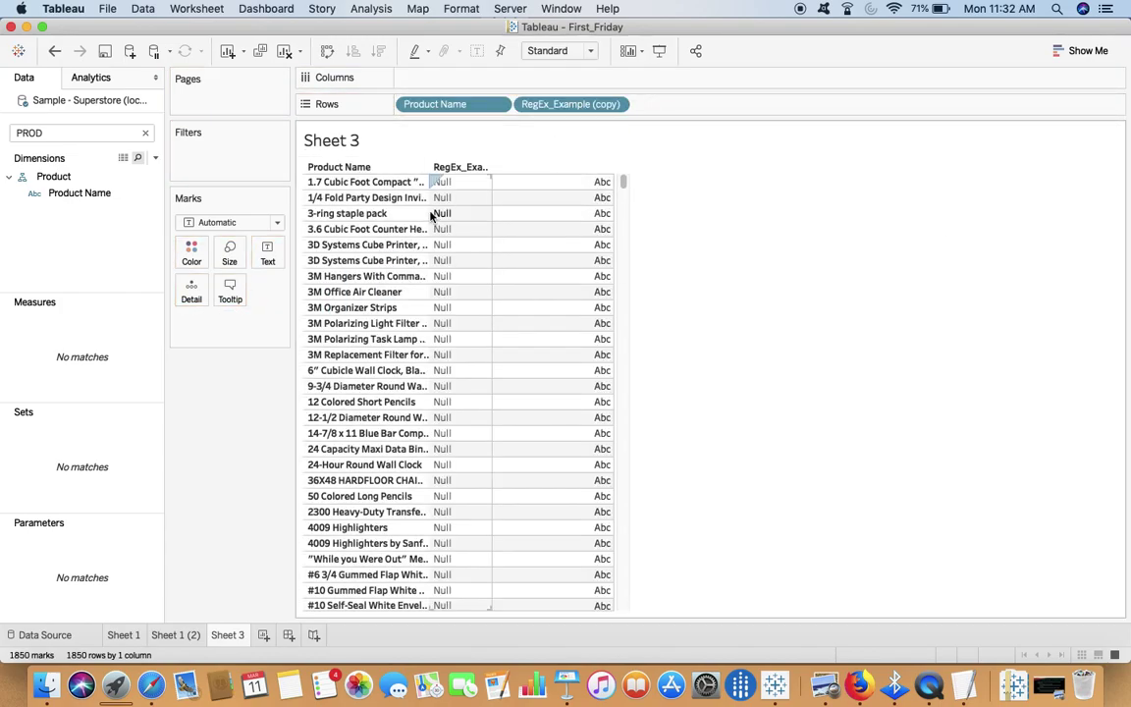
pyautogui.moveTo(427, 213); pyautogui.dragTo(570, 215)
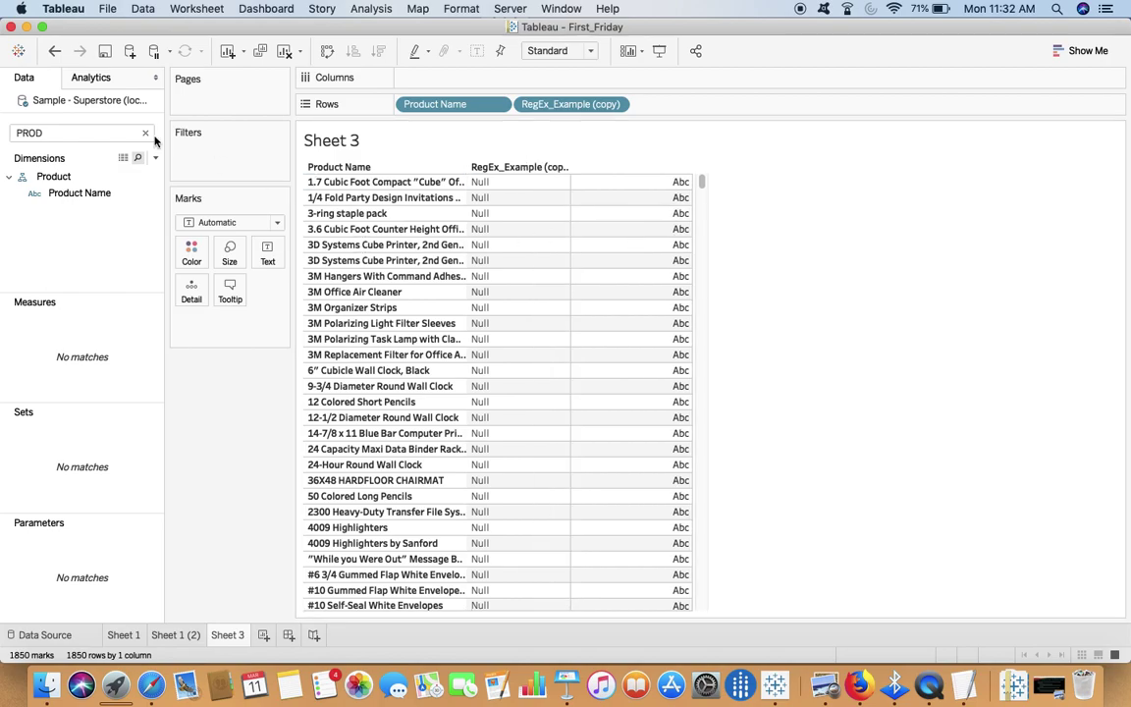
pyautogui.doubleClick(21, 134)
pyautogui.press('BackSpace')
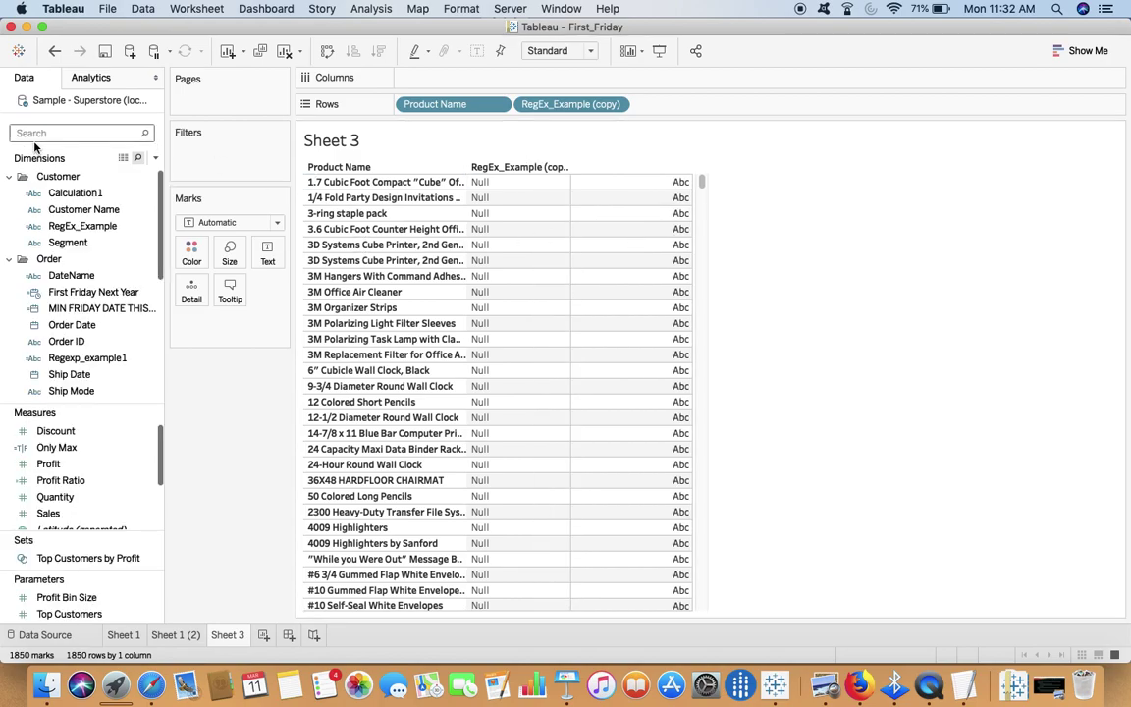
# Edit the RegEx_Example (copy) calculation and delete its retweet pattern, leaving REGEXP_EXTRACT([Product Name],'')
pyautogui.write('COPY')
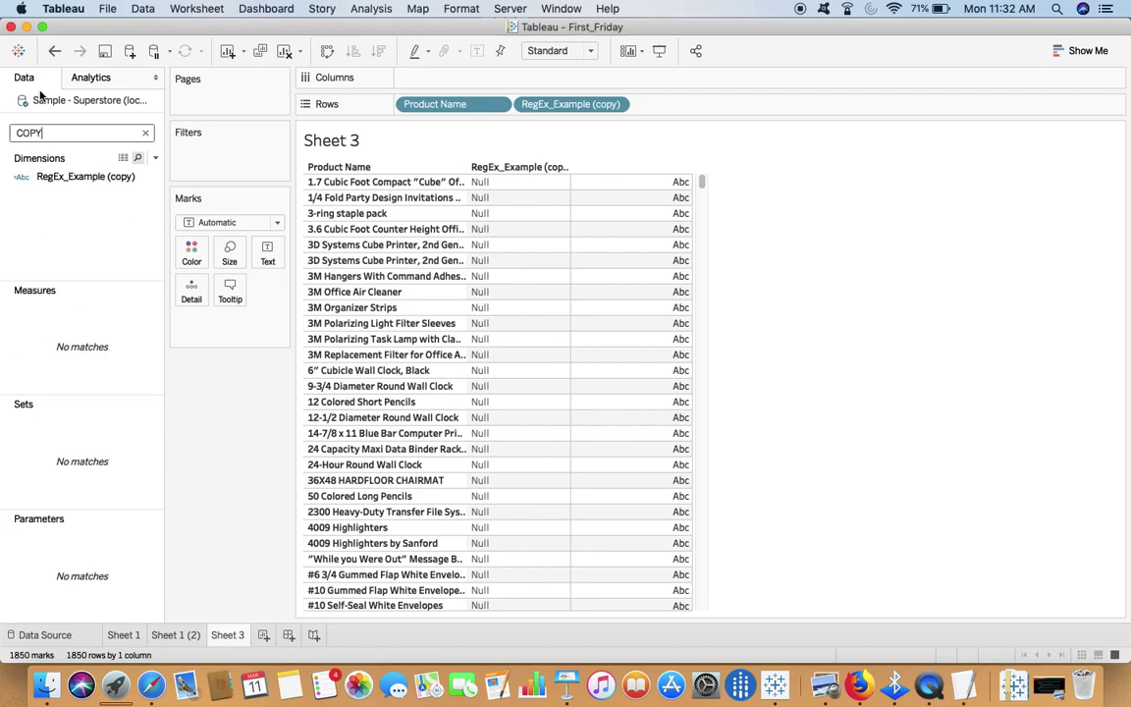
pyautogui.click(64, 177)
pyautogui.rightClick(64, 177)
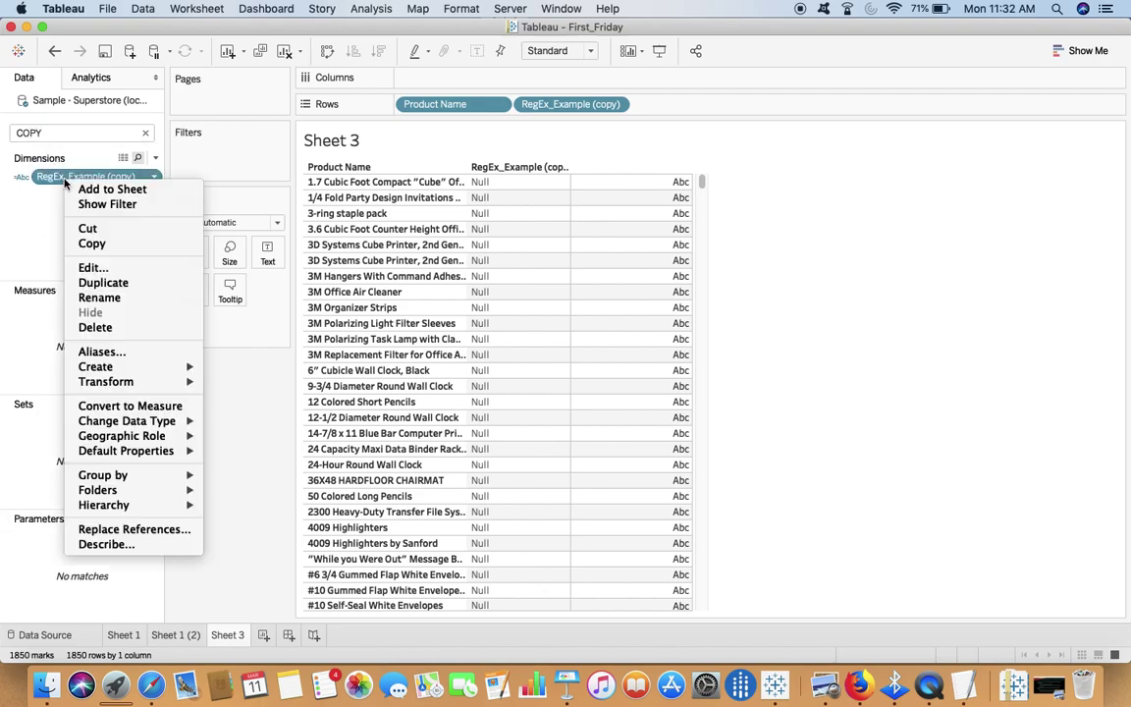
pyautogui.click(99, 250)
pyautogui.moveTo(498, 311); pyautogui.dragTo(605, 351)
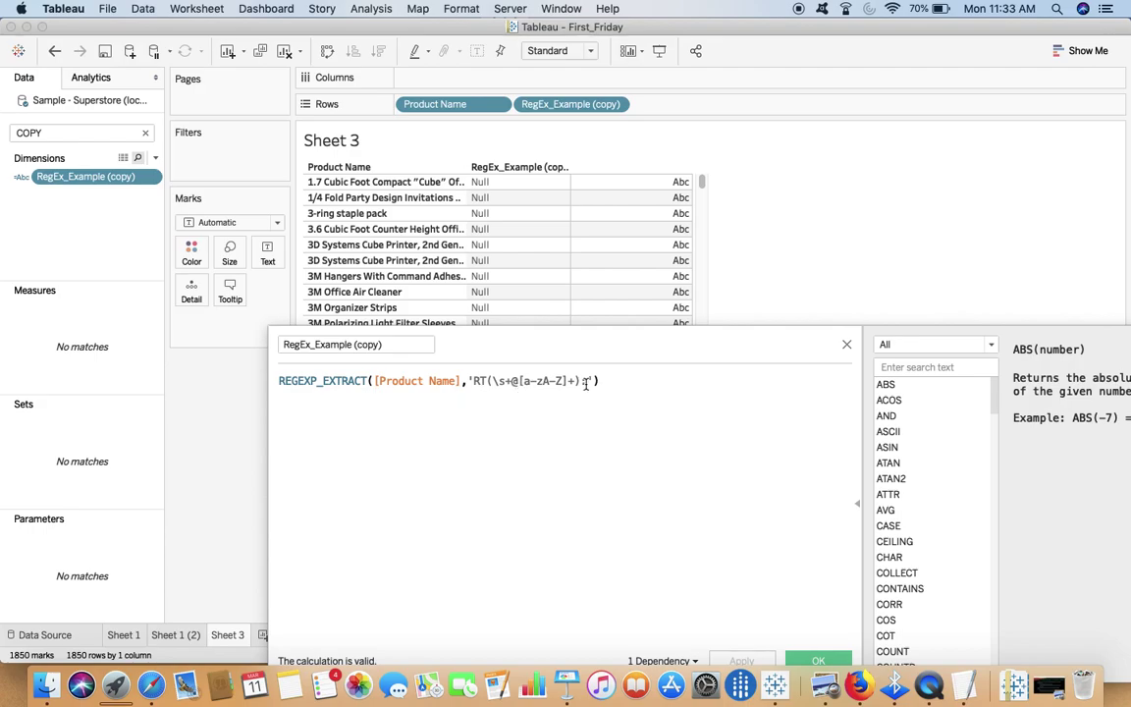
pyautogui.moveTo(586, 384); pyautogui.dragTo(472, 381)
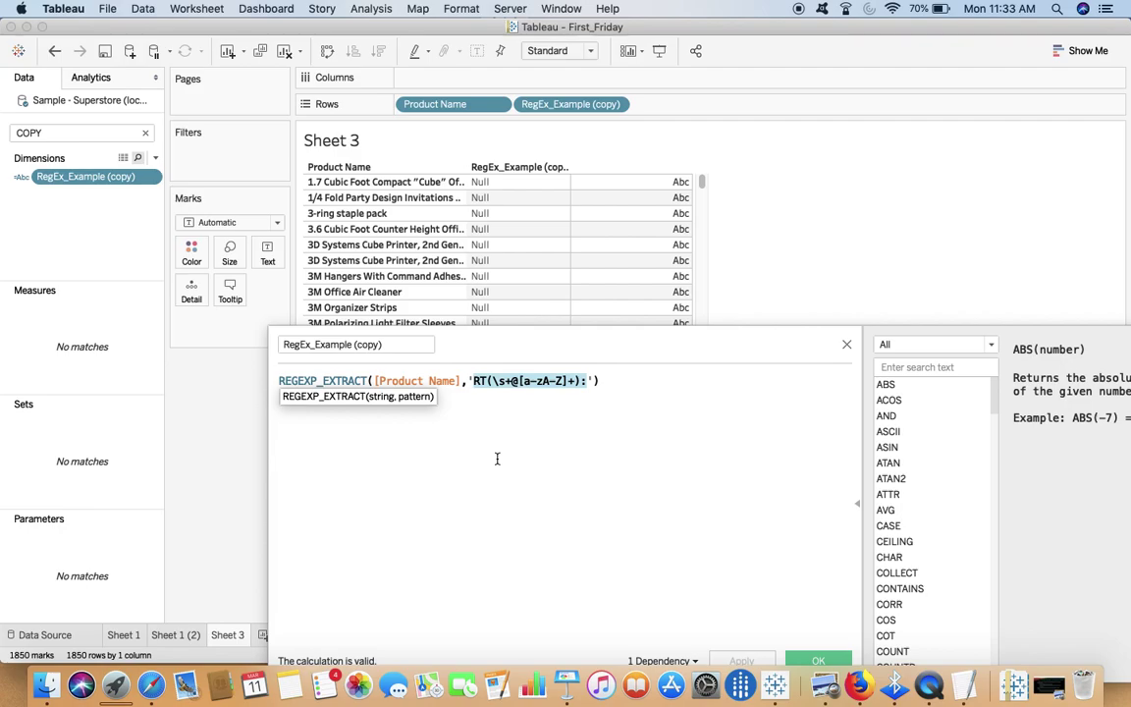
pyautogui.press('BackSpace')
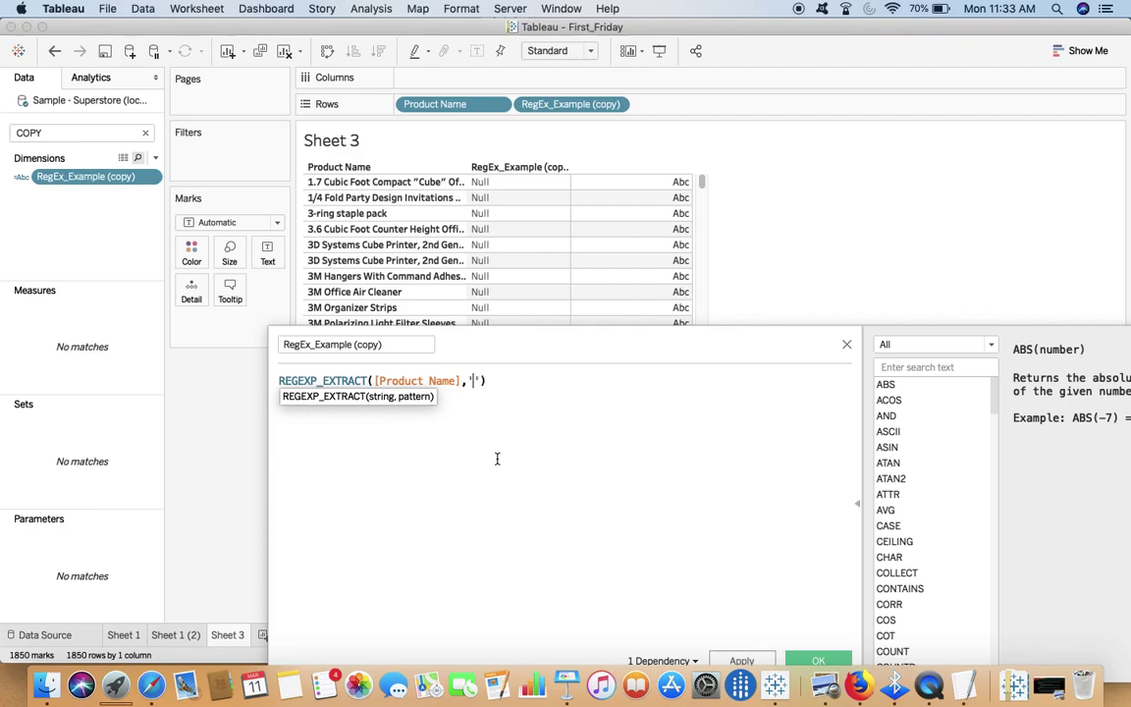
# Enter the pattern (\d+.\d+) in the quotes and apply it
pyautogui.write('()')
pyautogui.write('.')
pyautogui.moveTo(673, 343); pyautogui.dragTo(667, 287)
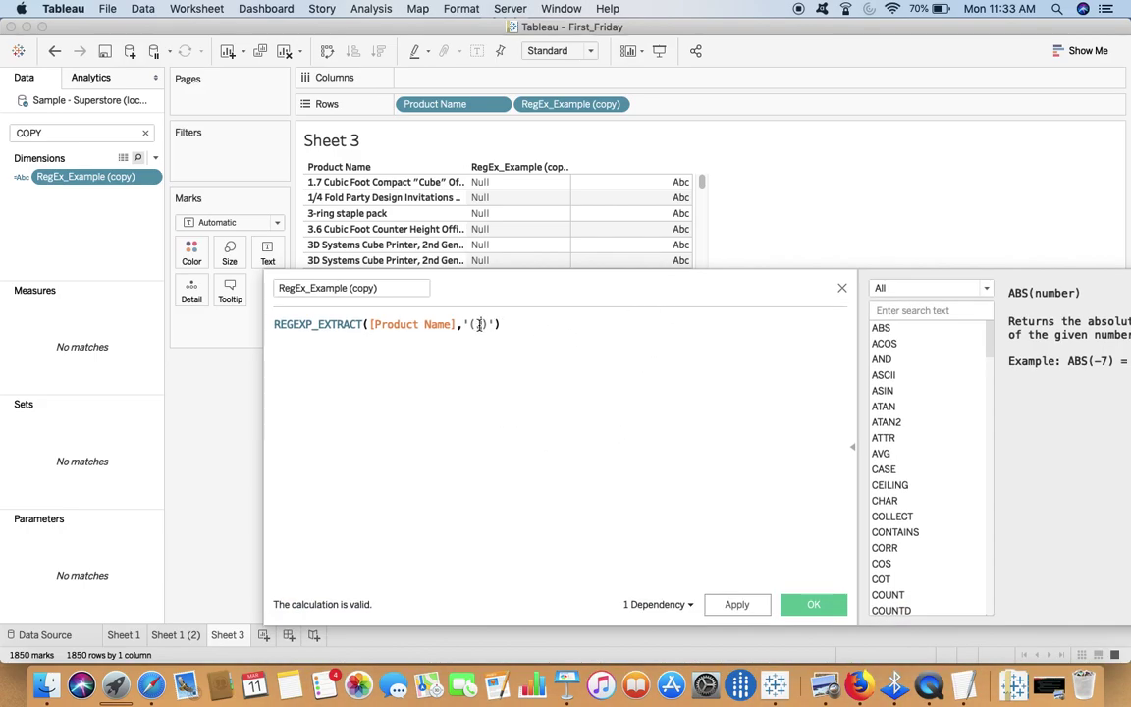
pyautogui.click(475, 324)
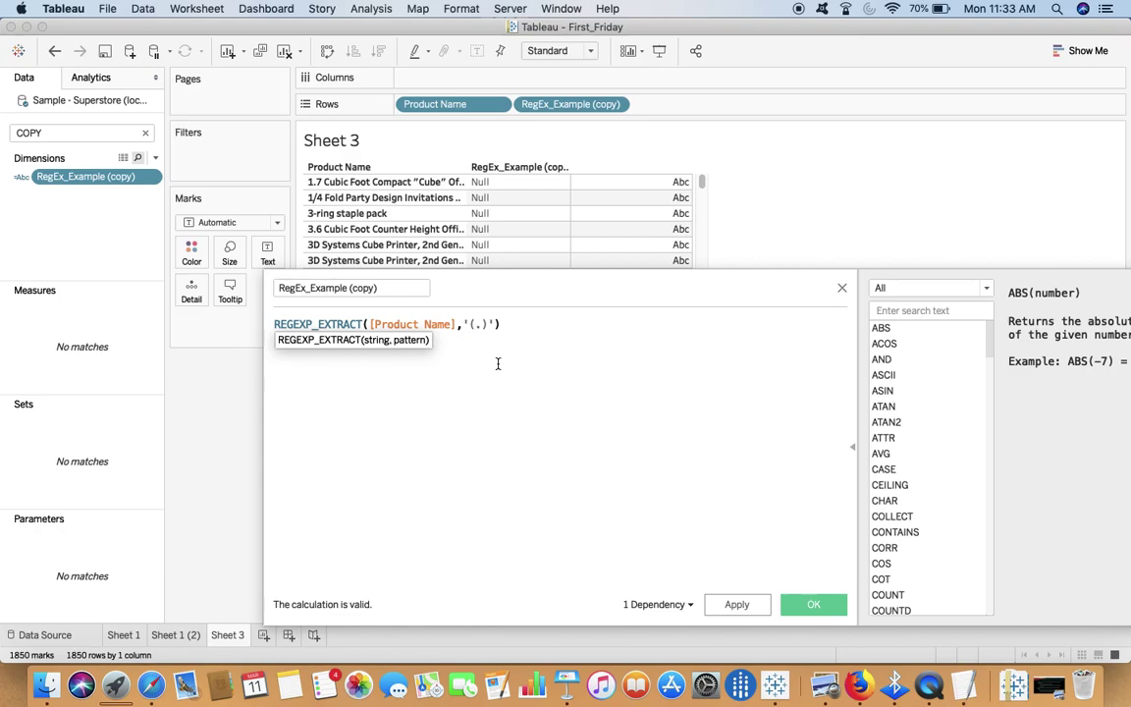
pyautogui.write('\\D')
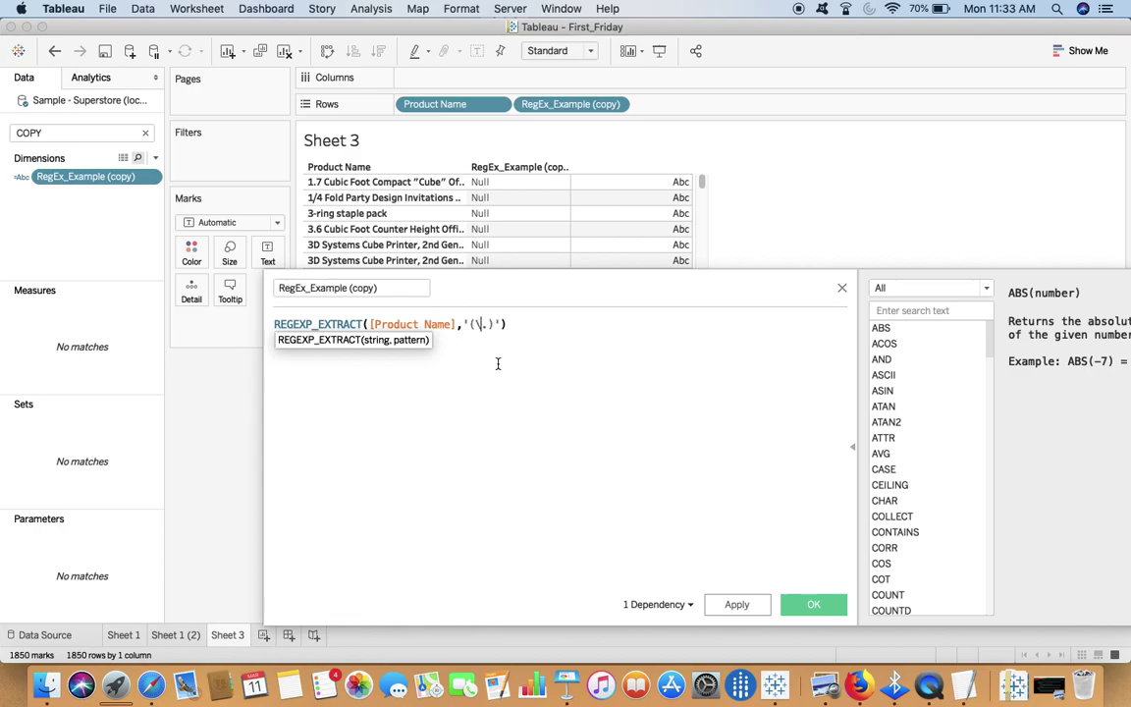
pyautogui.press('BackSpace')
pyautogui.write('d+.')
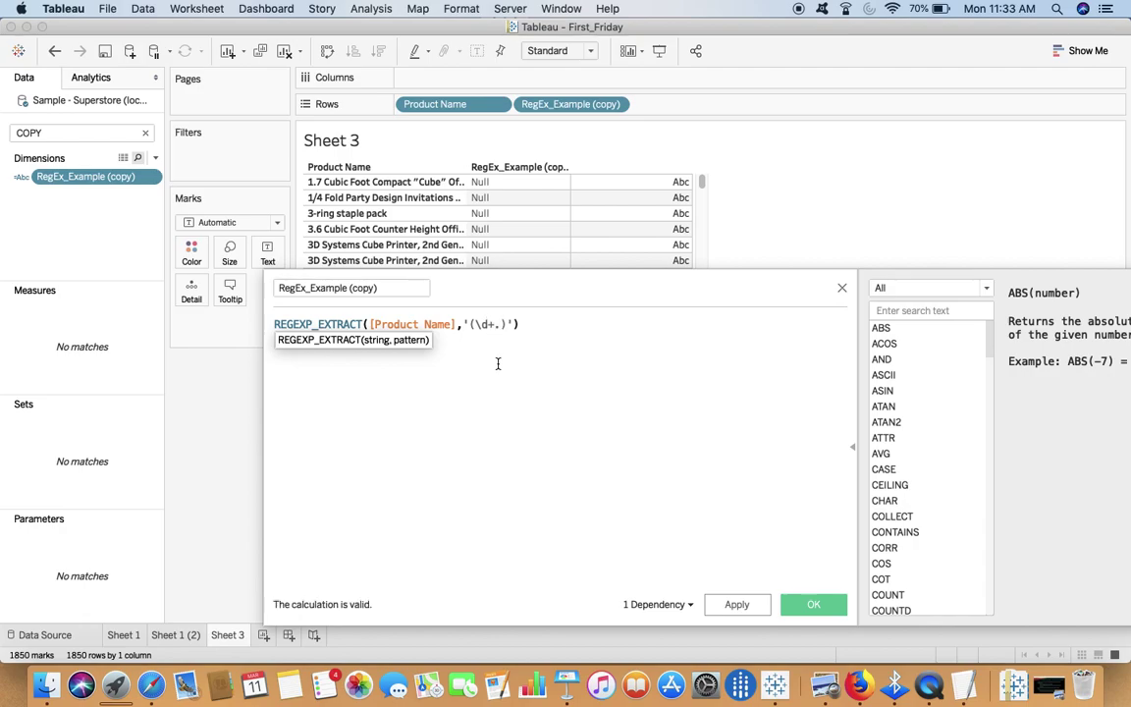
pyautogui.write('\\d+')
pyautogui.click(751, 609)
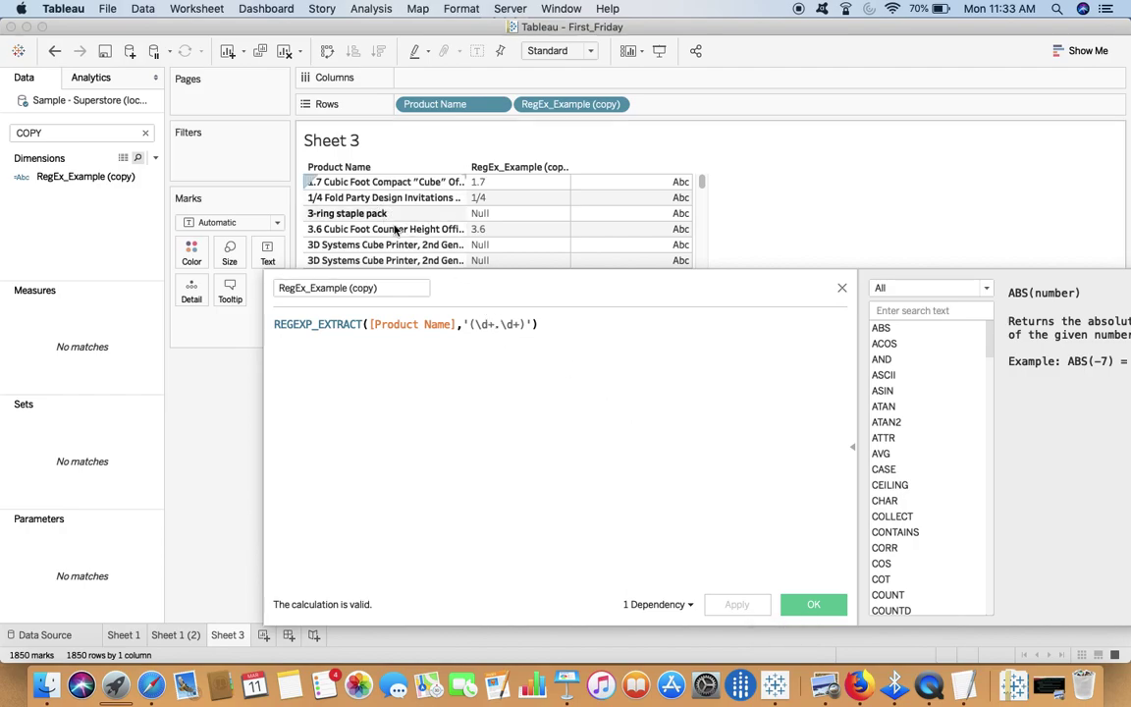
# Escape the dot to make the pattern (\d+\.\d+) and reapply, so 1/4 returns Null
pyautogui.click(494, 325)
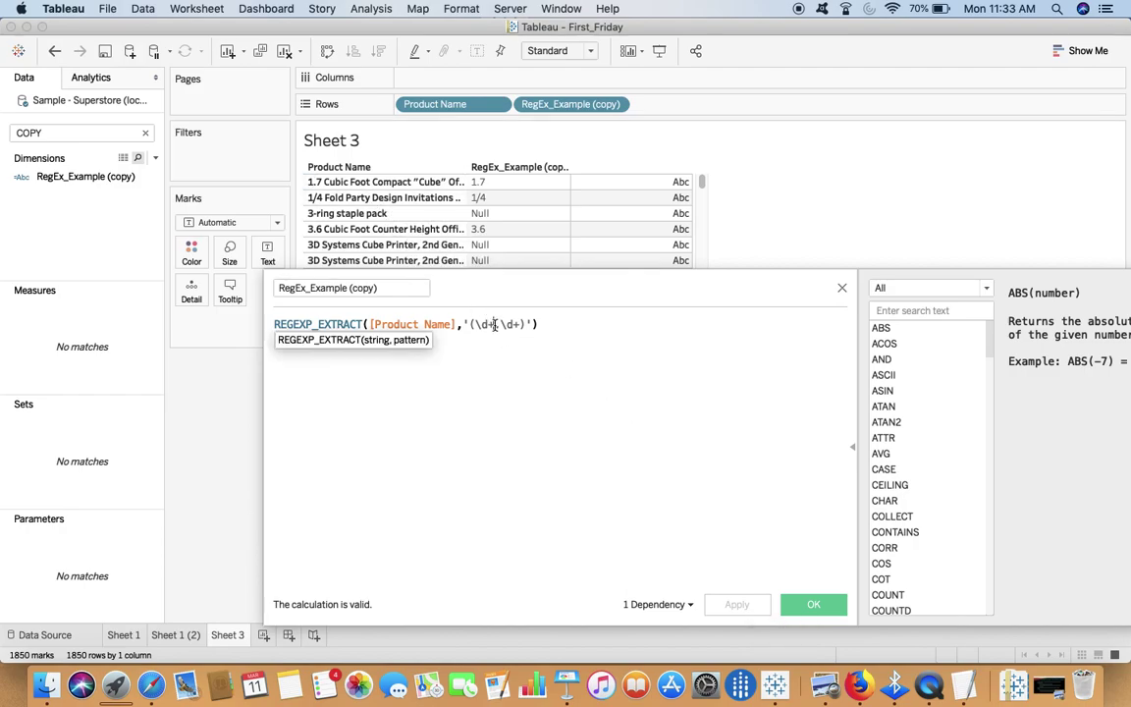
pyautogui.write('\\')
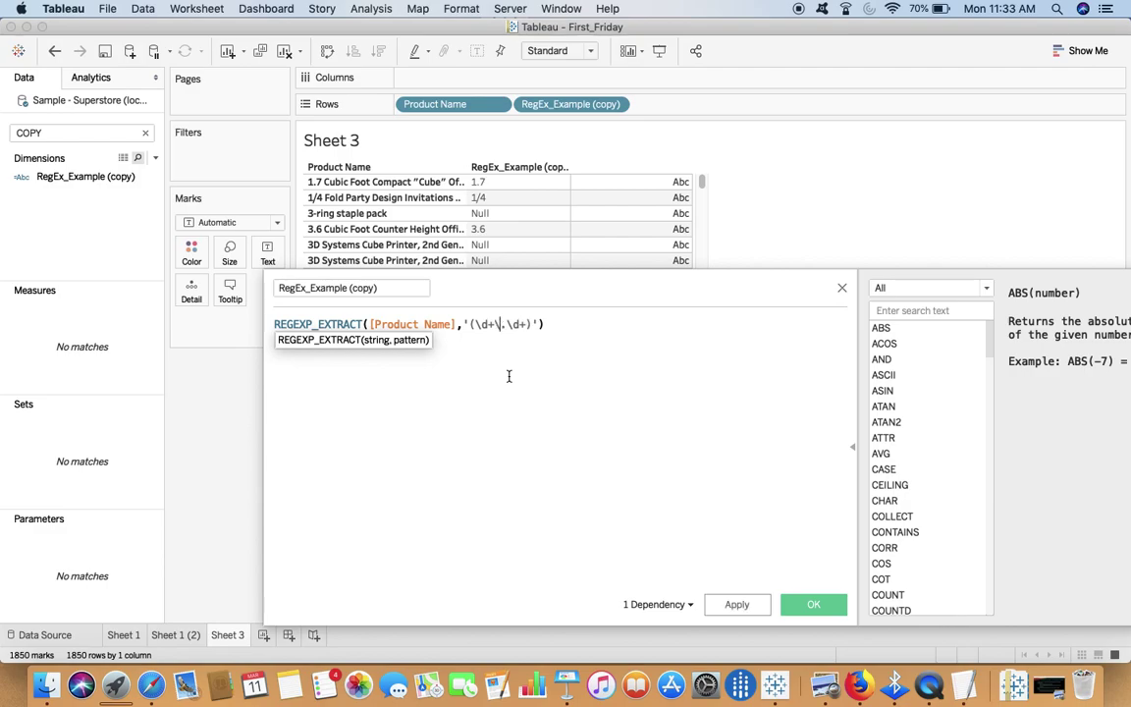
pyautogui.click(738, 606)
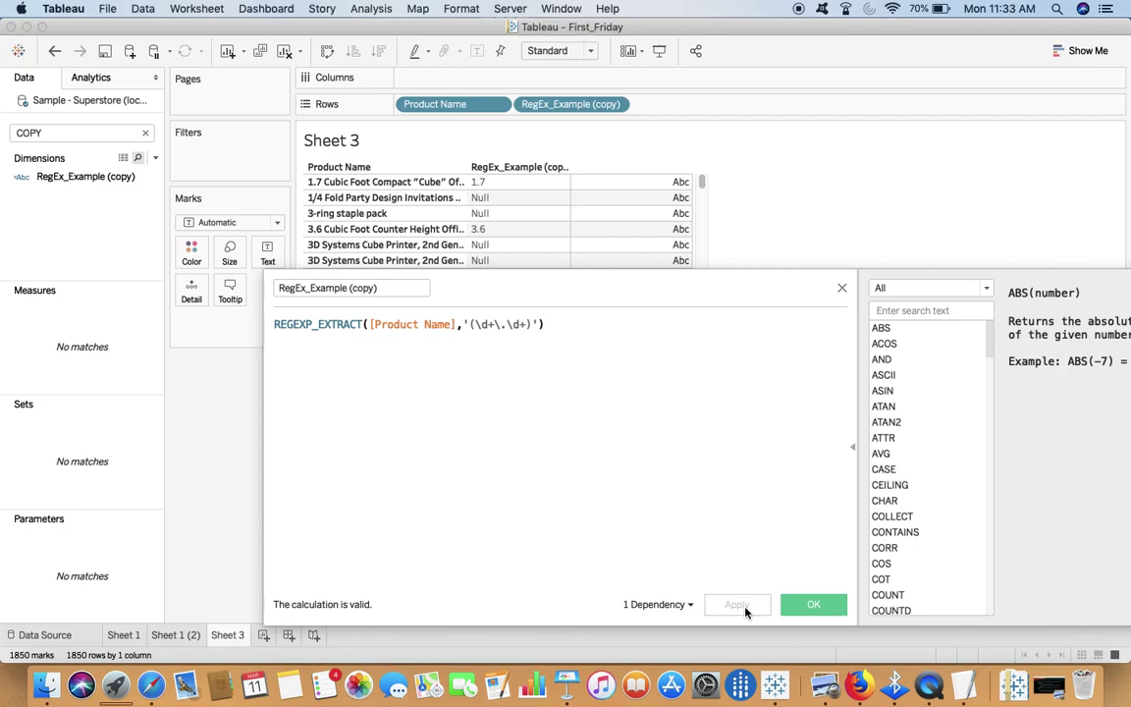
pyautogui.press('super+Tab')
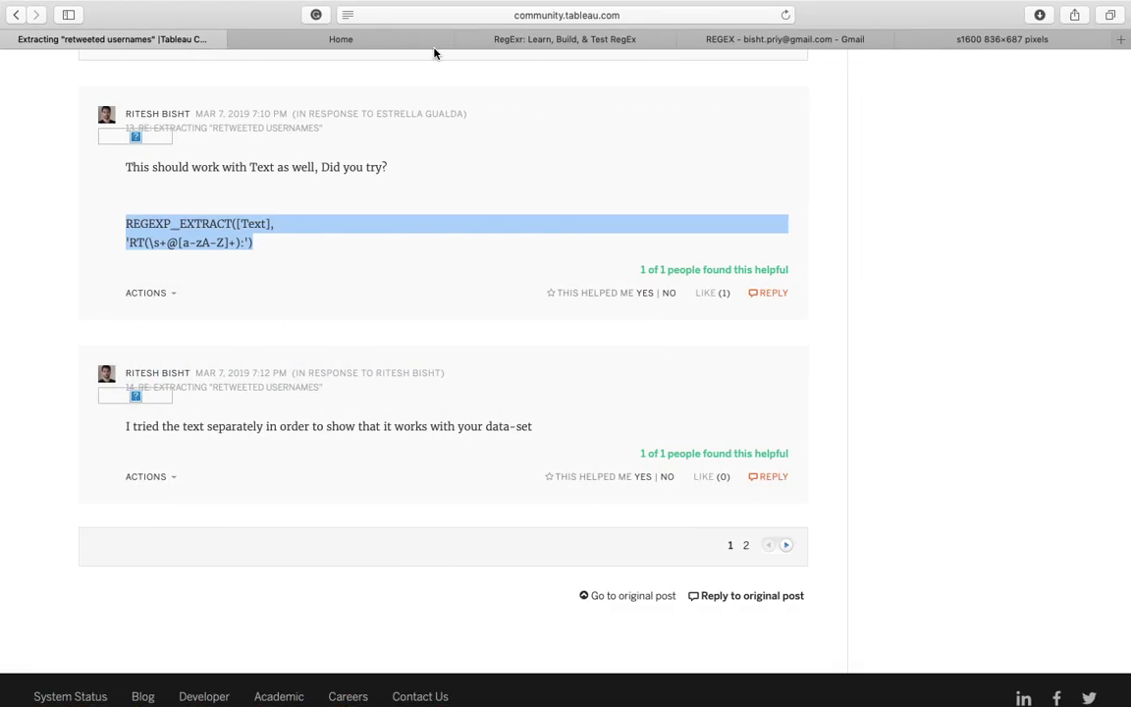
pyautogui.click(481, 56)
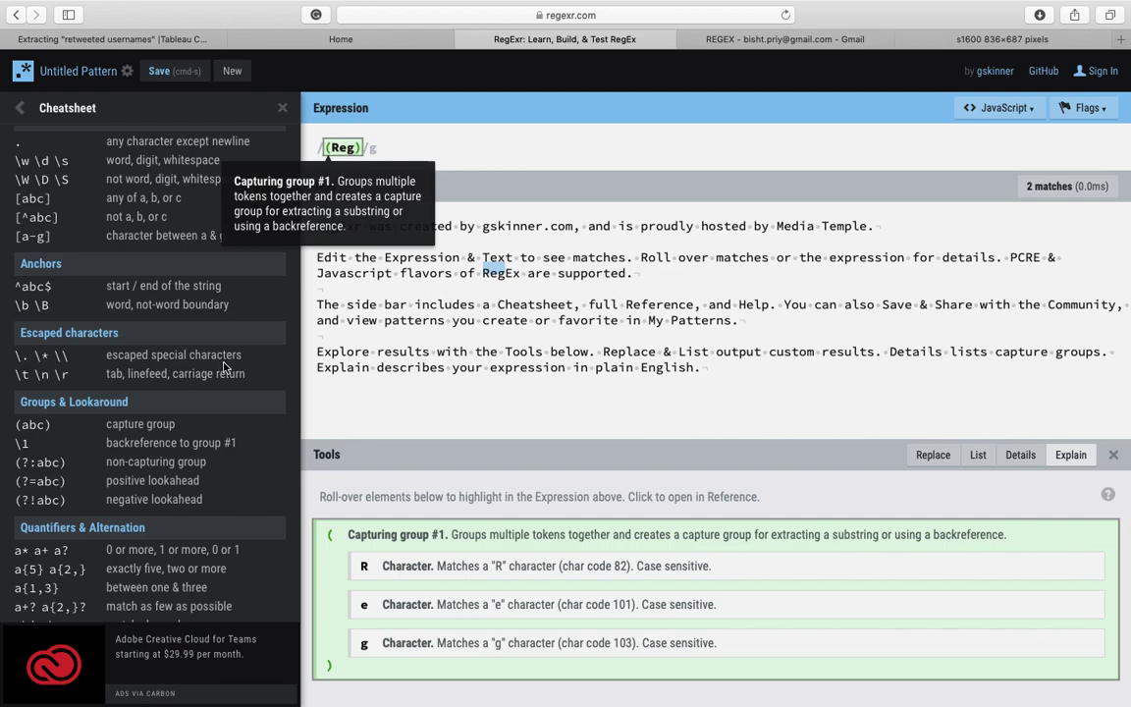
pyautogui.press('super+Tab')
pyautogui.moveTo(512, 291); pyautogui.dragTo(485, 367)
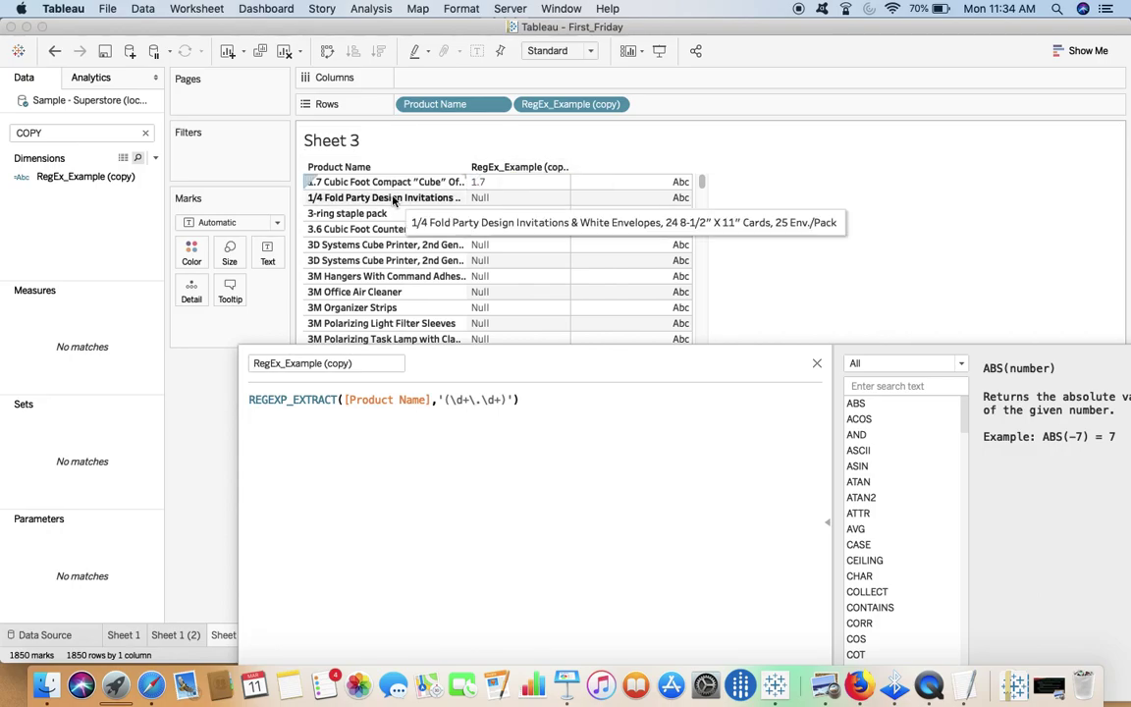
pyautogui.press('super+Tab')
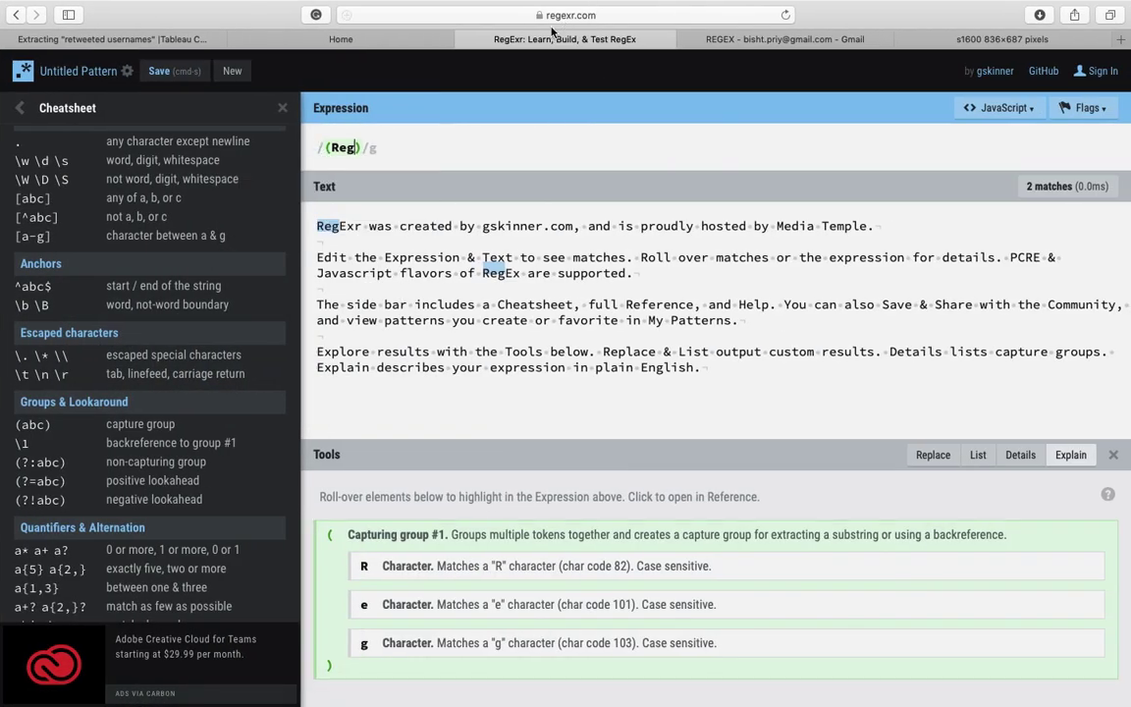
pyautogui.click(747, 39)
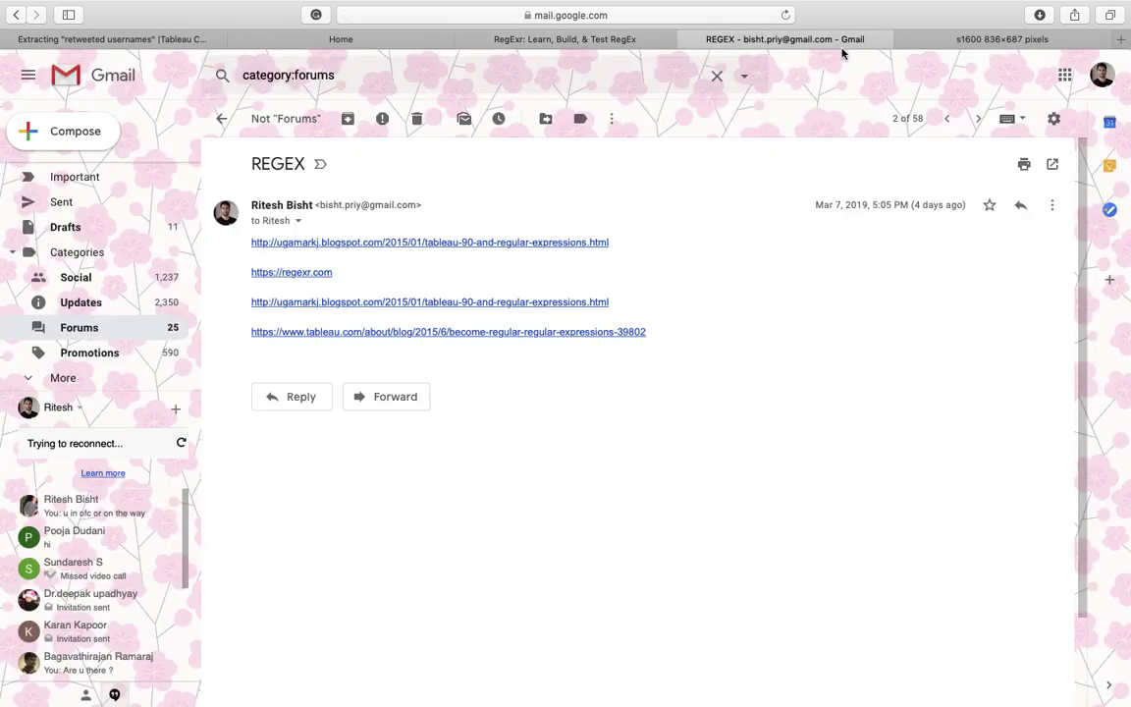
pyautogui.click(132, 40)
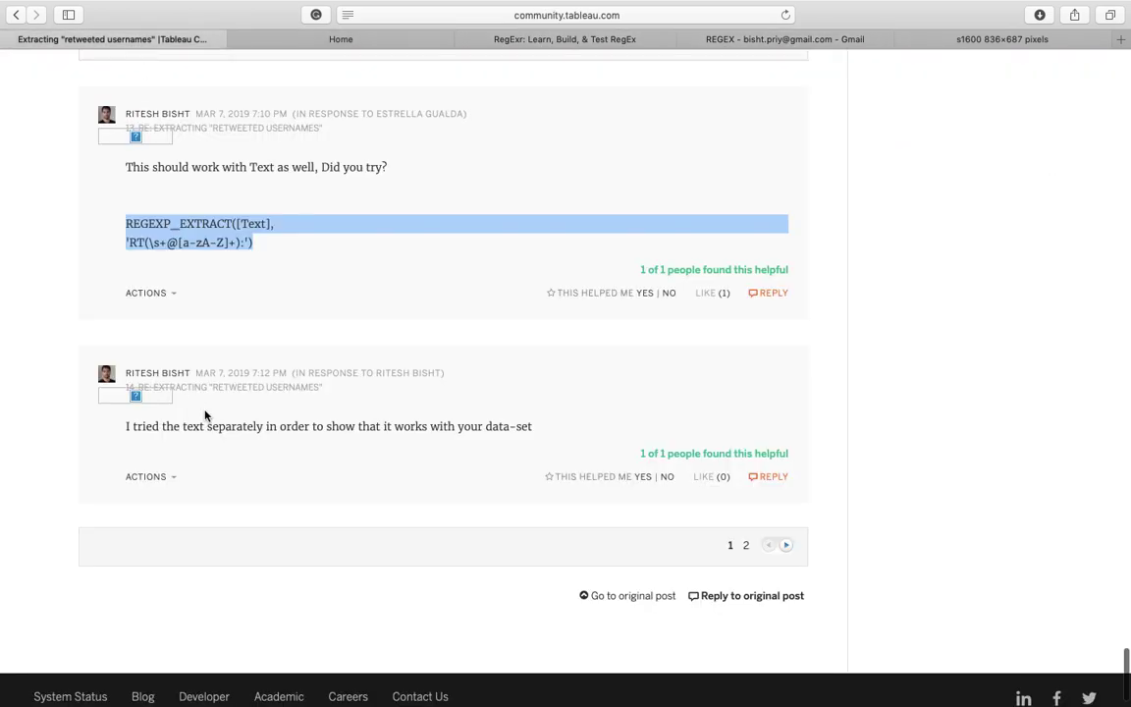
pyautogui.scroll(20, 205, 415)
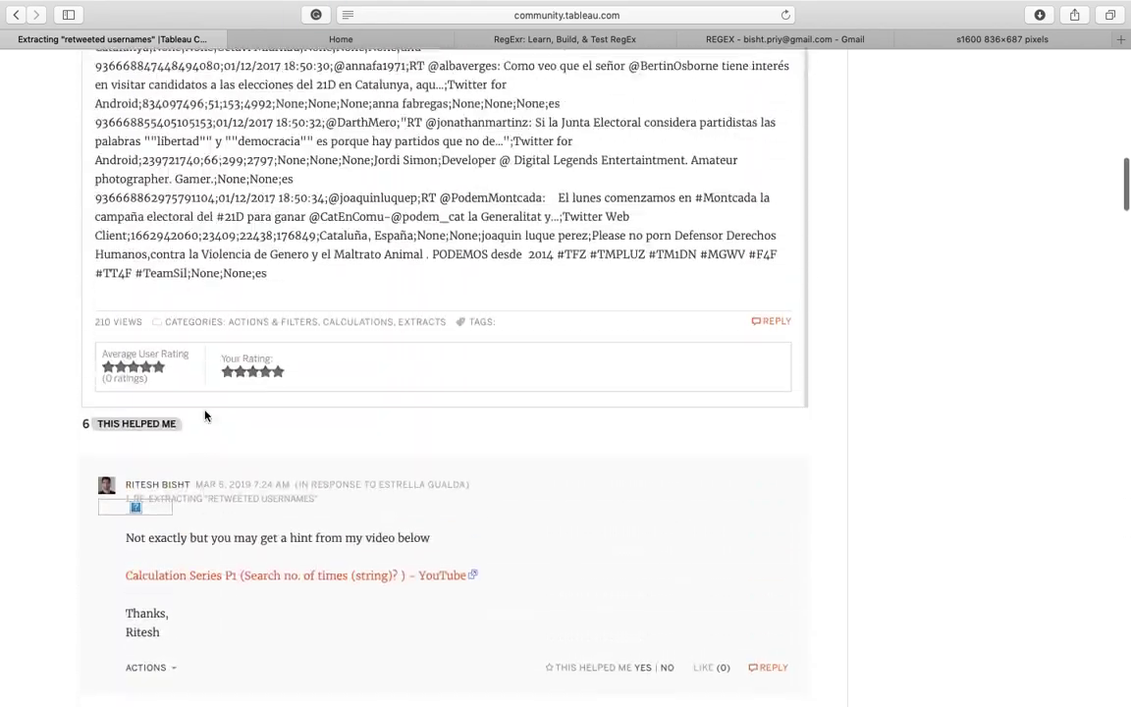
pyautogui.scroll(5, 206, 415)
pyautogui.press('super+Tab')
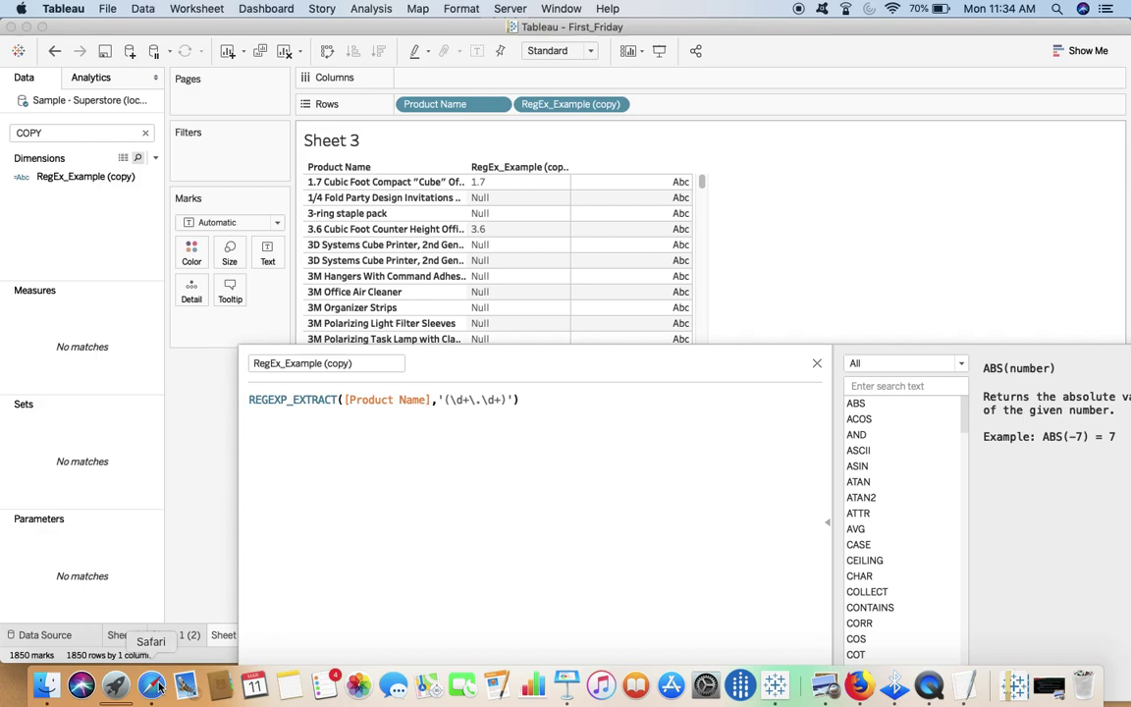
# Switch to Keynote and settle on slide 118, Exercise, with the ActivityCode and Dose table
pyautogui.click(567, 684)
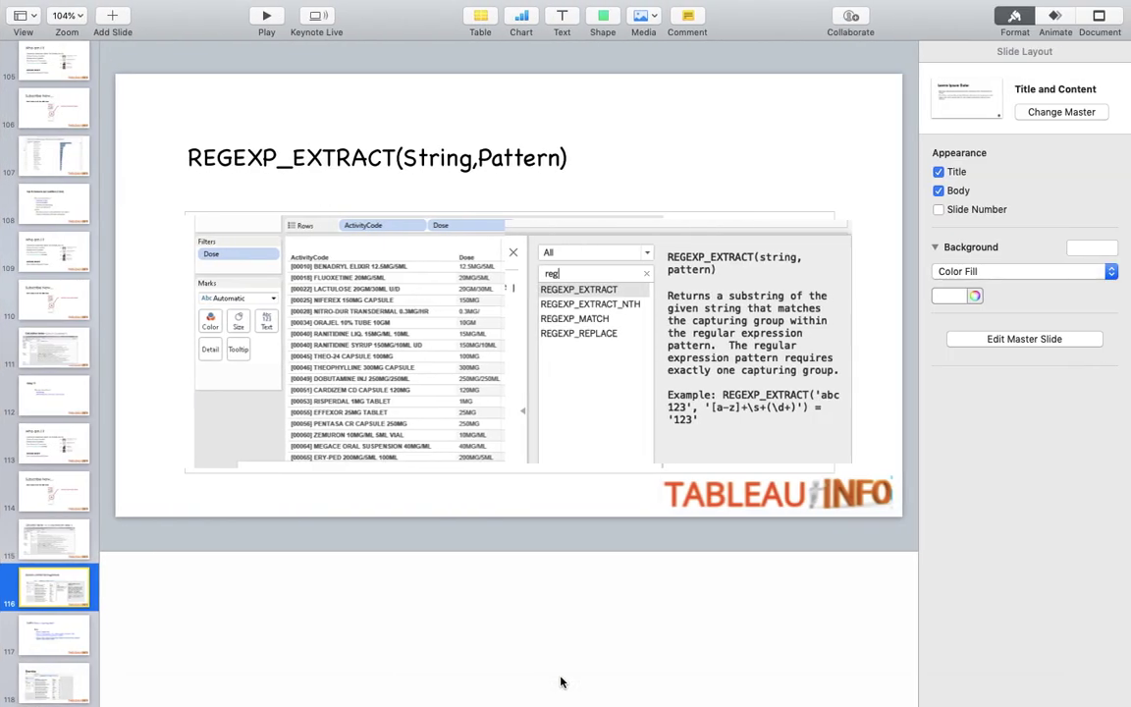
pyautogui.press('Down')
pyautogui.press('Down')
pyautogui.press('Up')
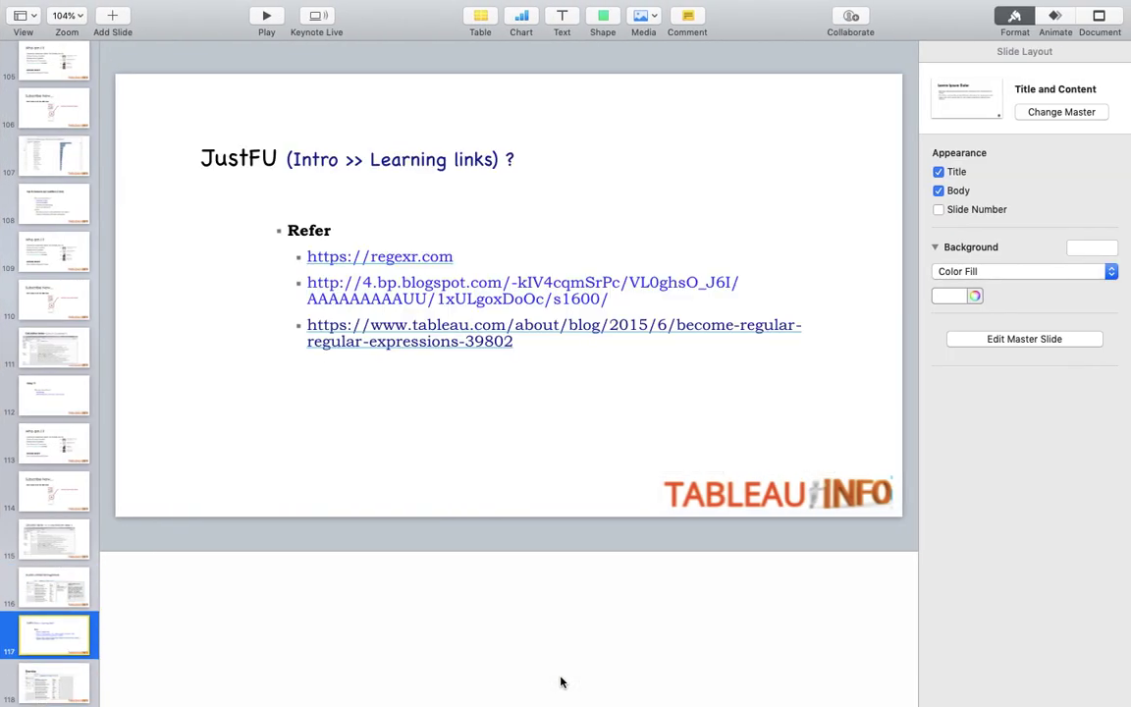
pyautogui.press('Down')
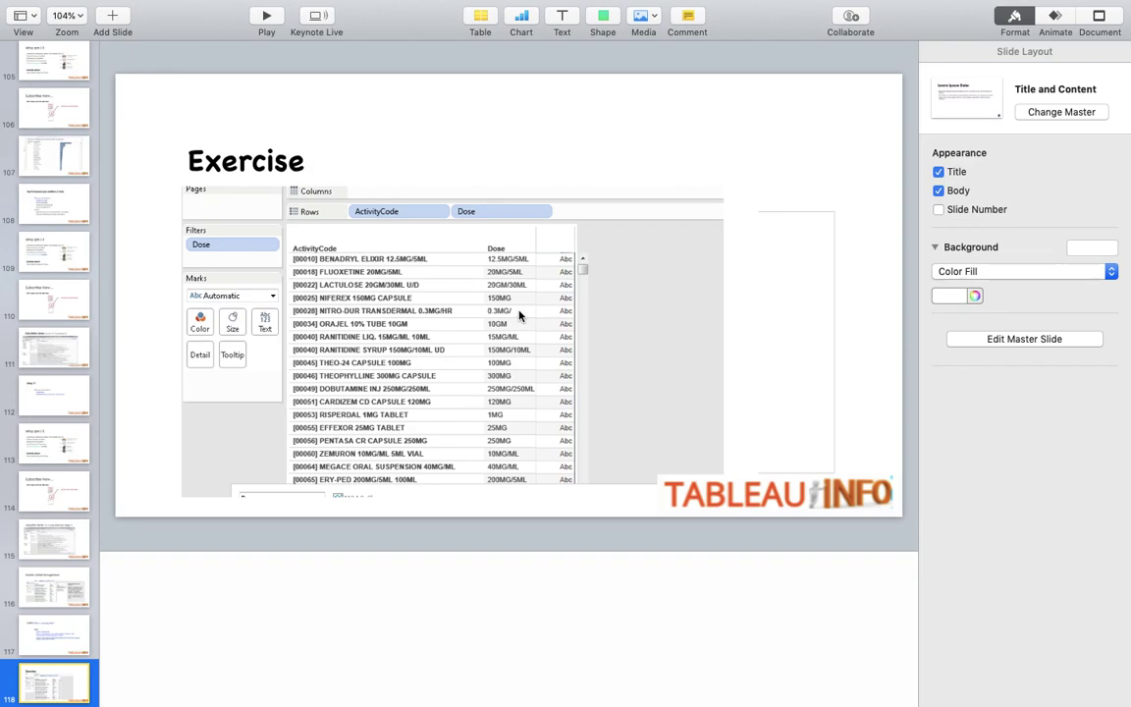
# Go back to slide 114, Subscribe Now…, in Keynote and play it full-screen
pyautogui.press('super+Tab')
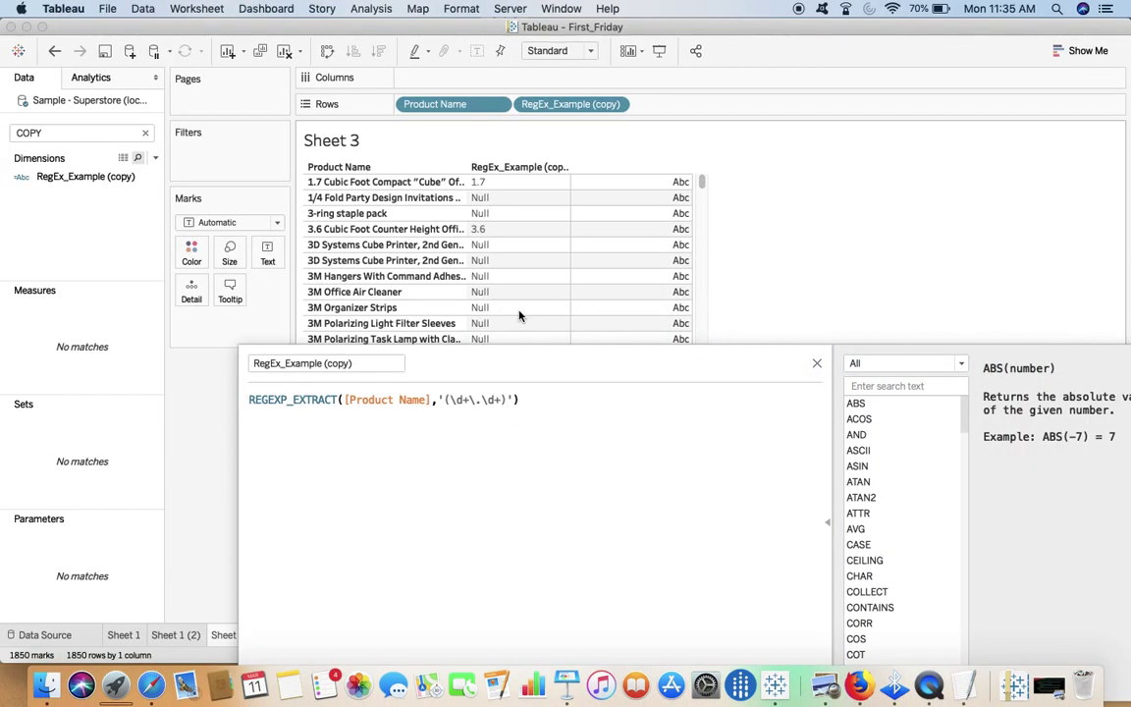
pyautogui.press('super+Tab')
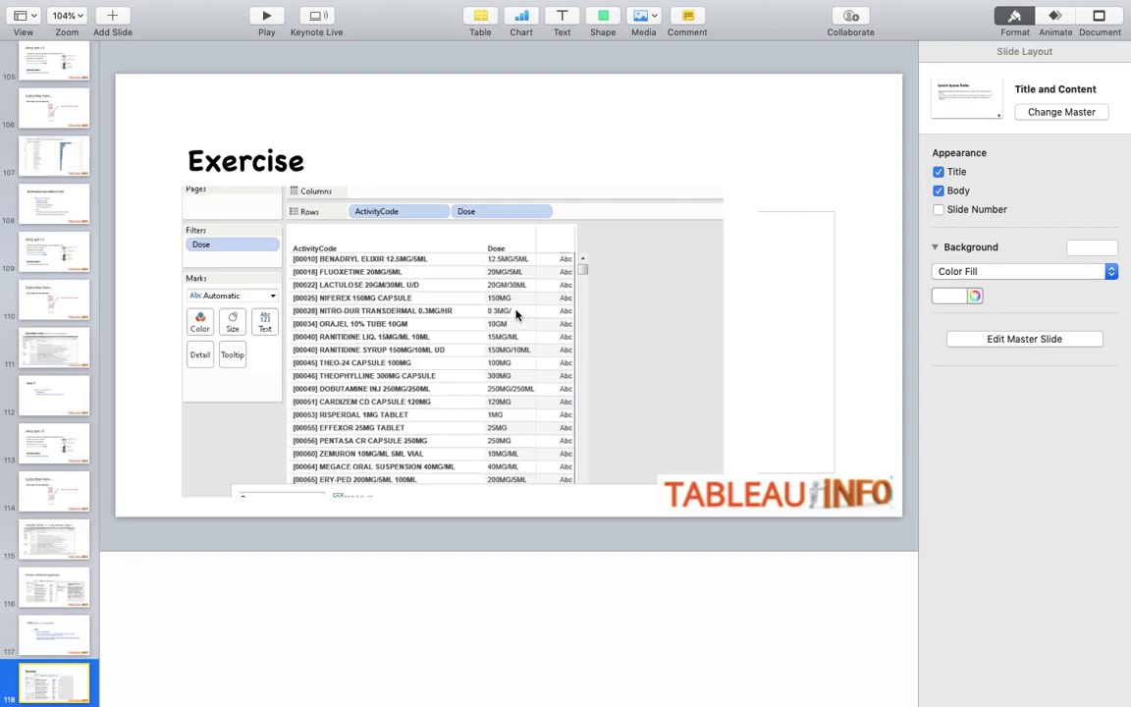
pyautogui.press('Up')
pyautogui.press('Up')
pyautogui.press('Up')
pyautogui.press('Up')
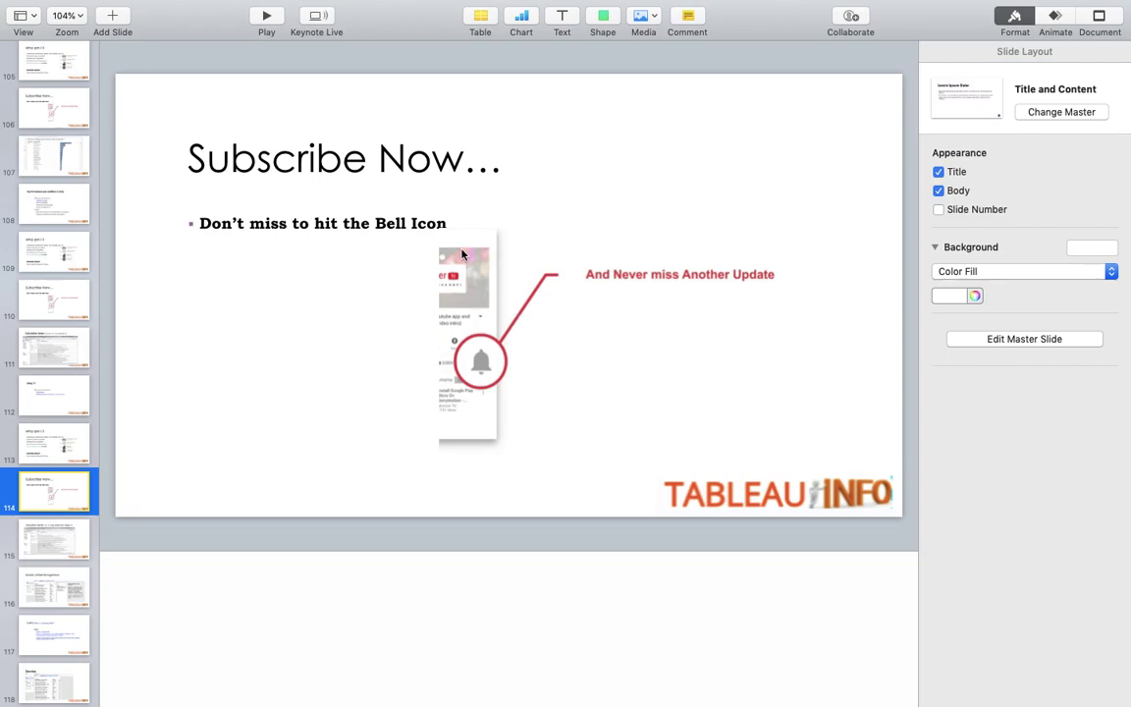
pyautogui.click(261, 14)
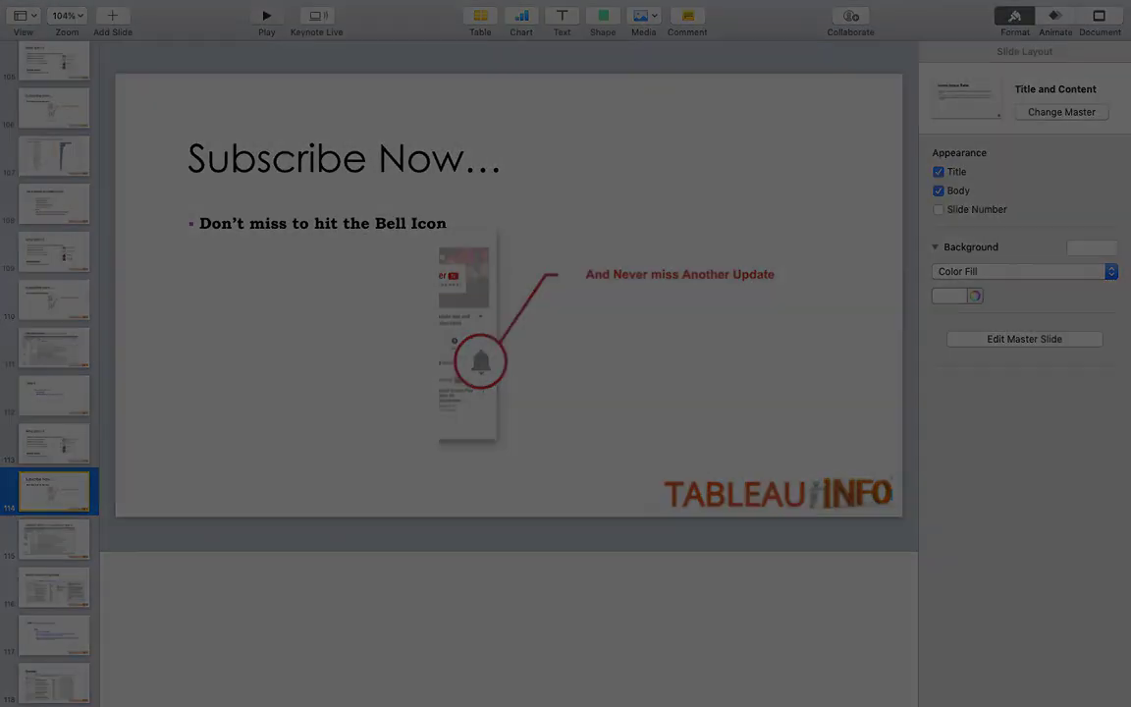